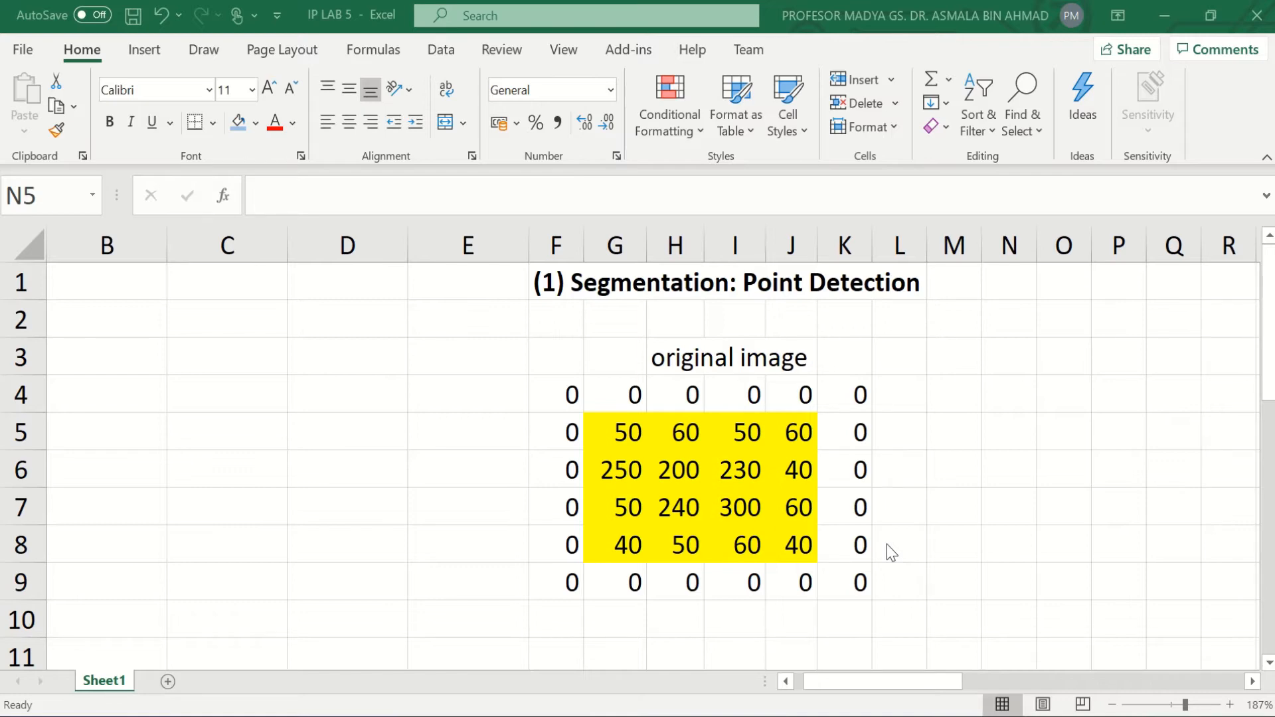
# - Examine the zero-padded original image matrix, the 3×3 point detection mask and the processed image on the sheet
pyautogui.hscroll(5, 887, 544)
pyautogui.hscroll(-3, 886, 544)
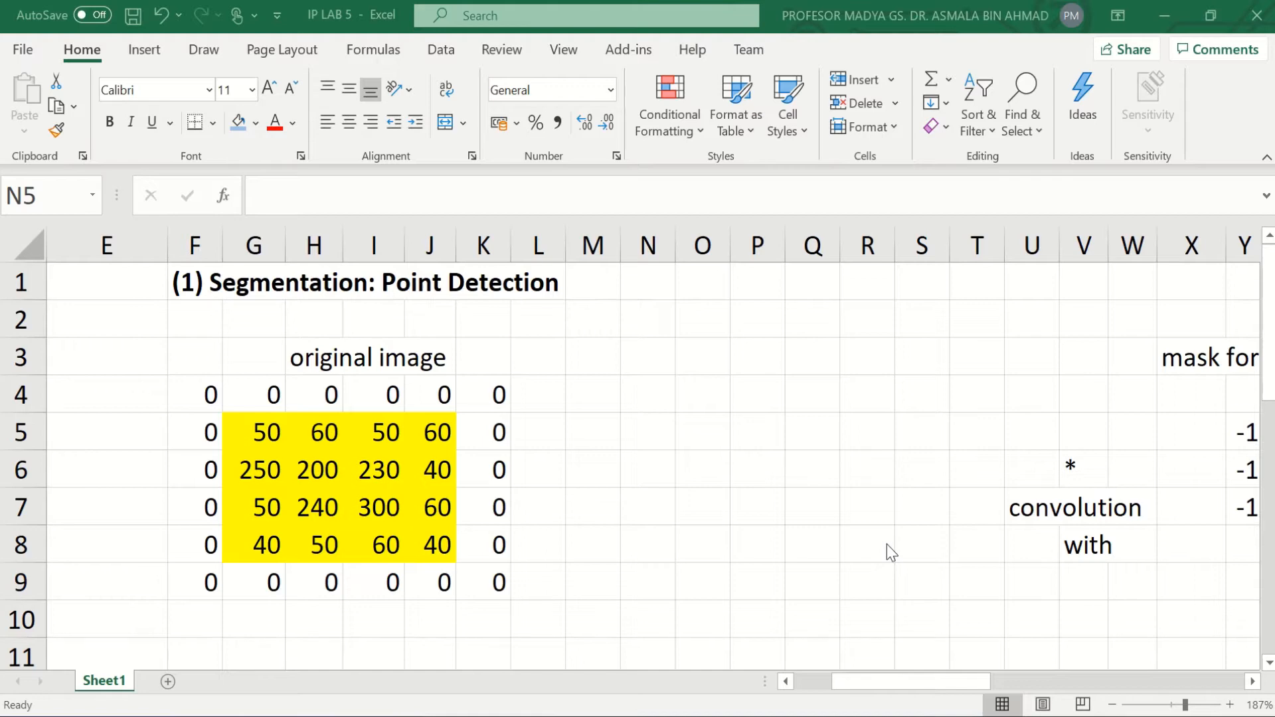
pyautogui.hscroll(-3, 887, 544)
pyautogui.hscroll(3, 887, 553)
pyautogui.hscroll(3, 890, 551)
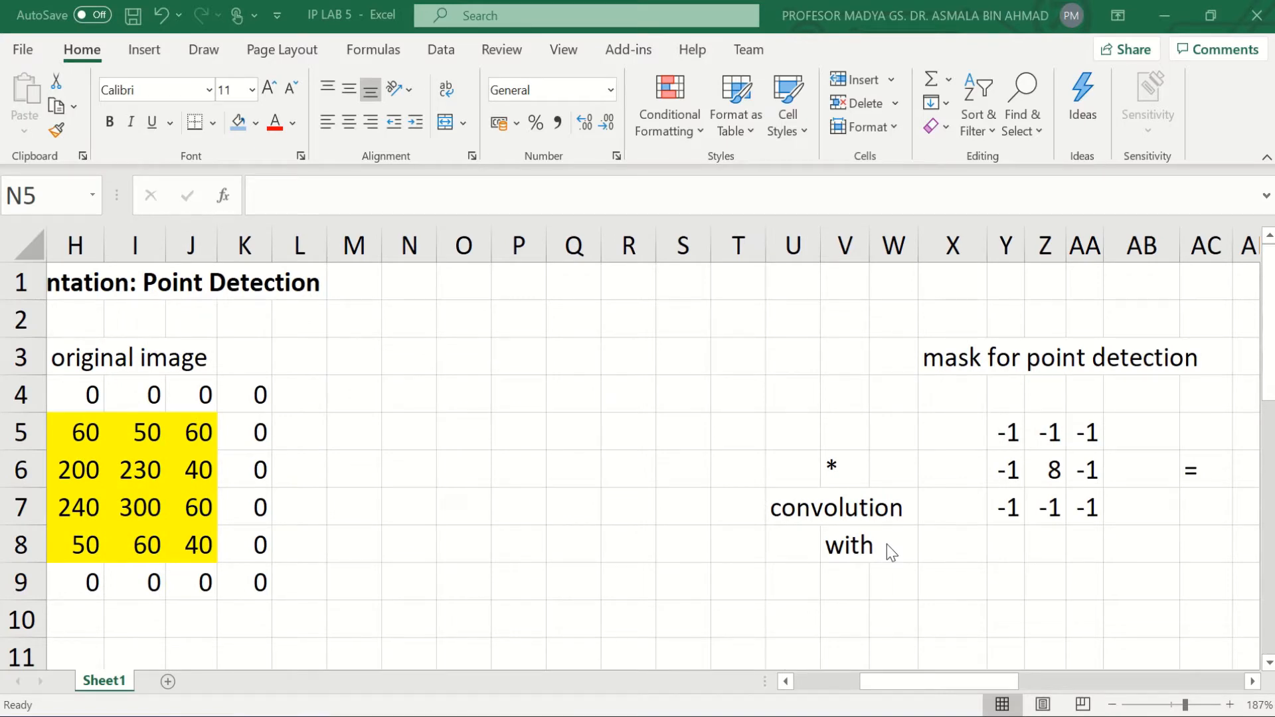
pyautogui.hscroll(3, 891, 552)
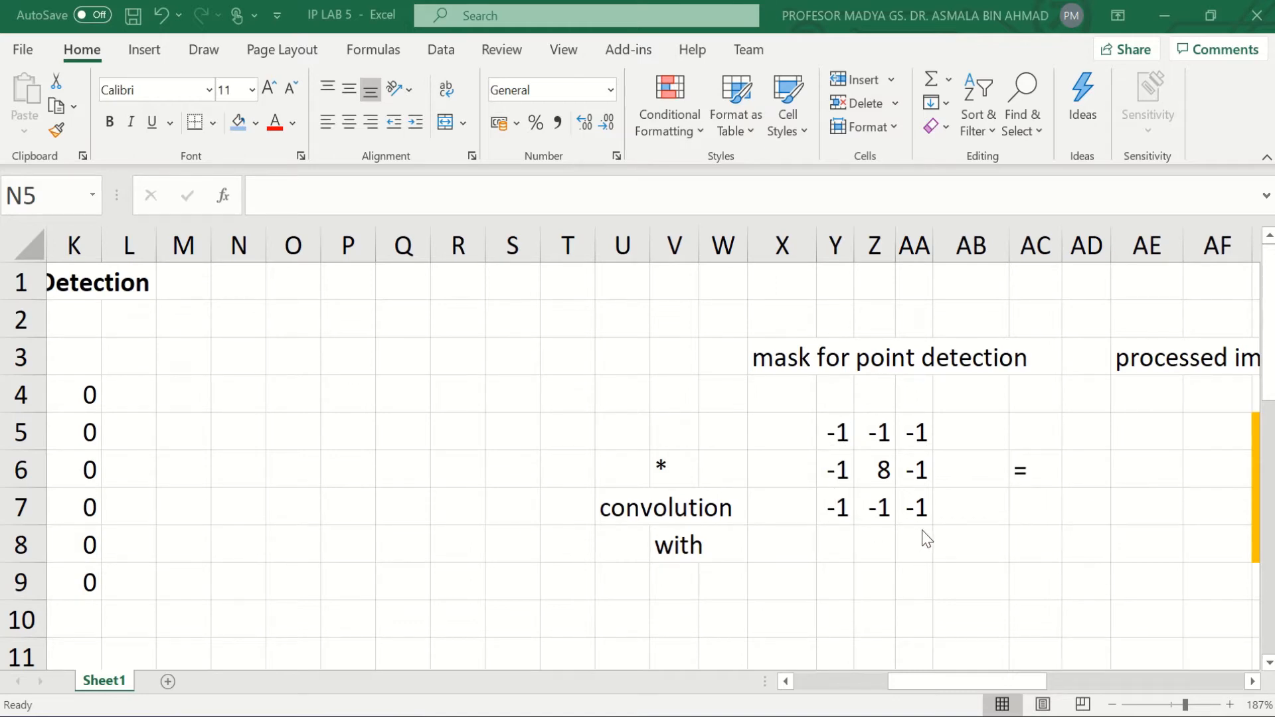
pyautogui.hscroll(-3, 634, 504)
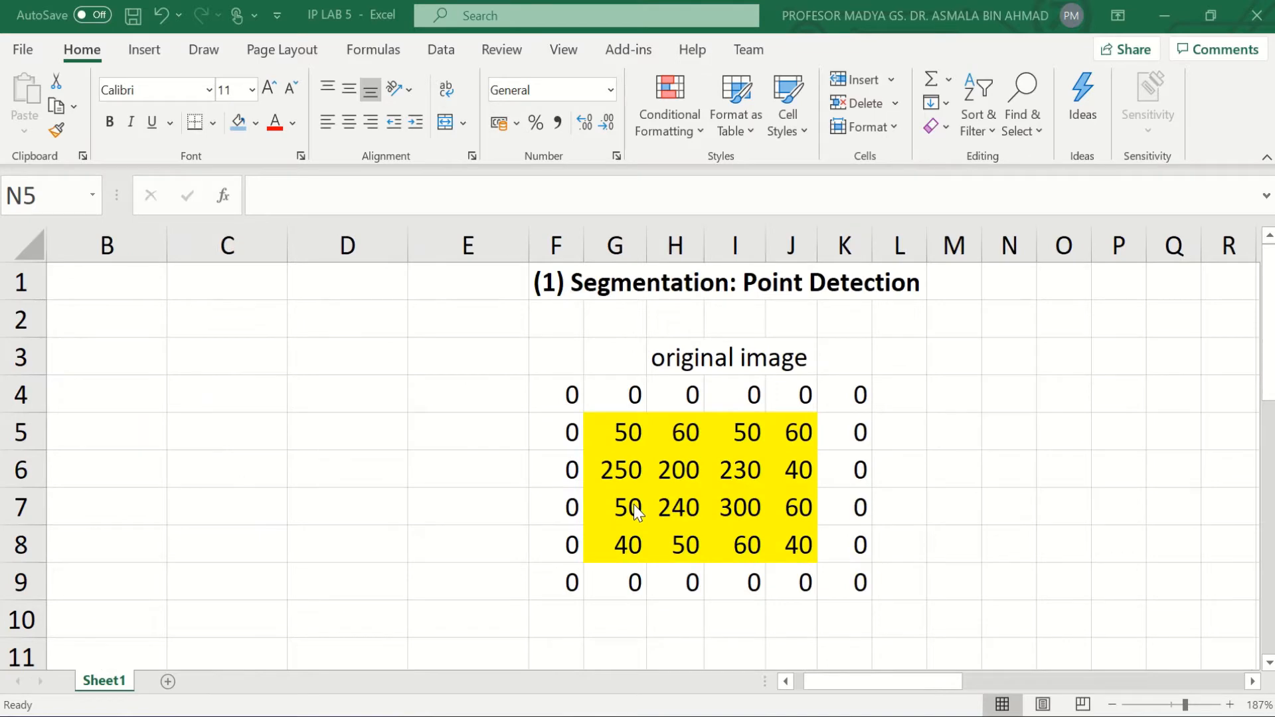
pyautogui.hscroll(2, 790, 490)
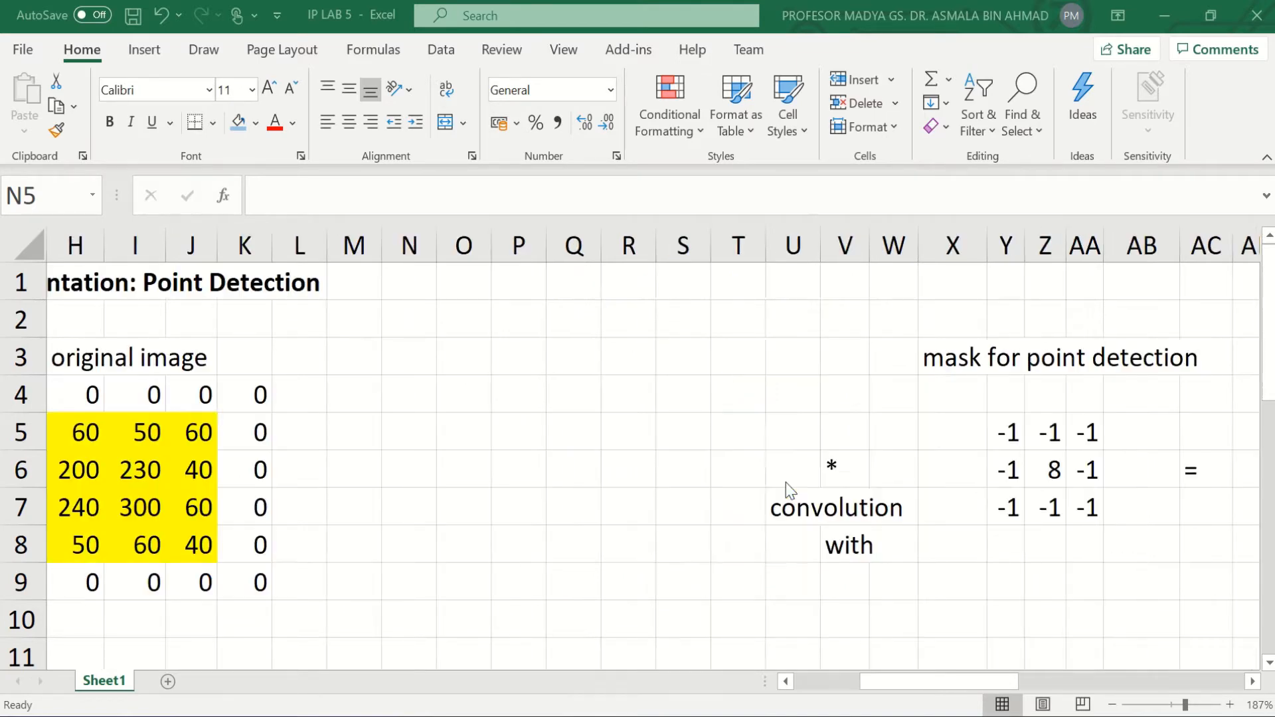
pyautogui.hscroll(1, 880, 511)
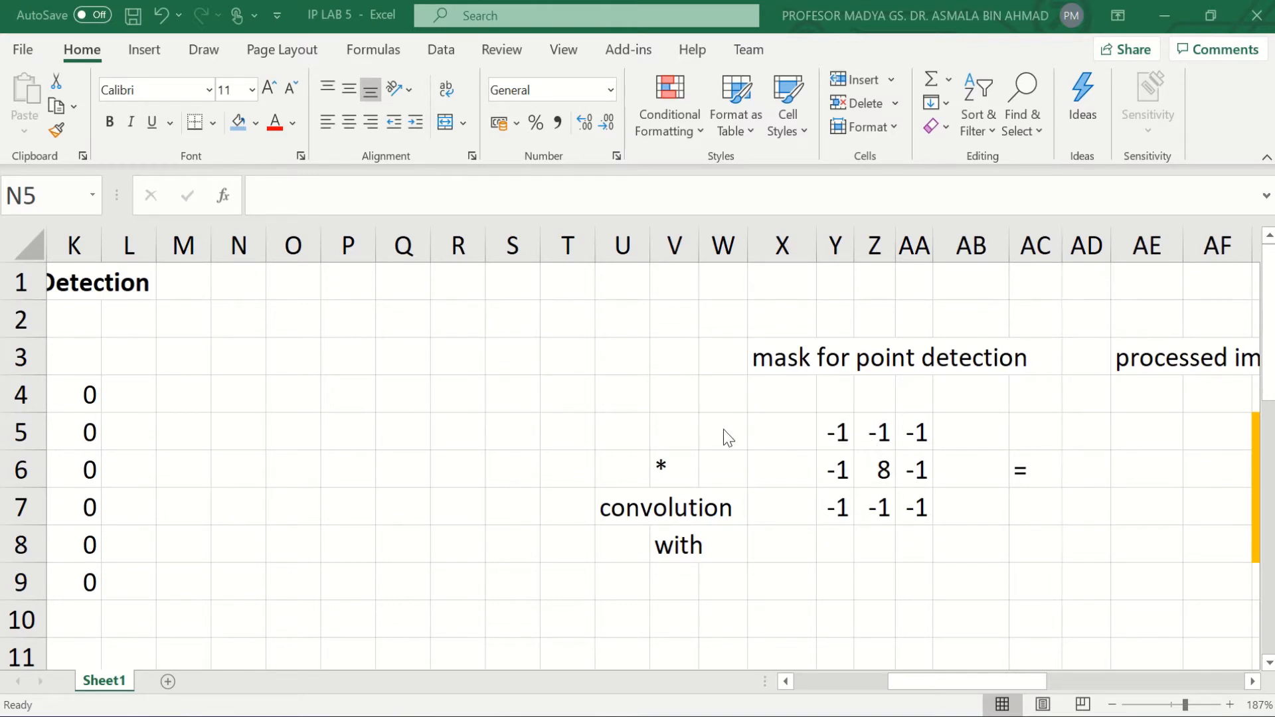
pyautogui.hscroll(-5, 655, 476)
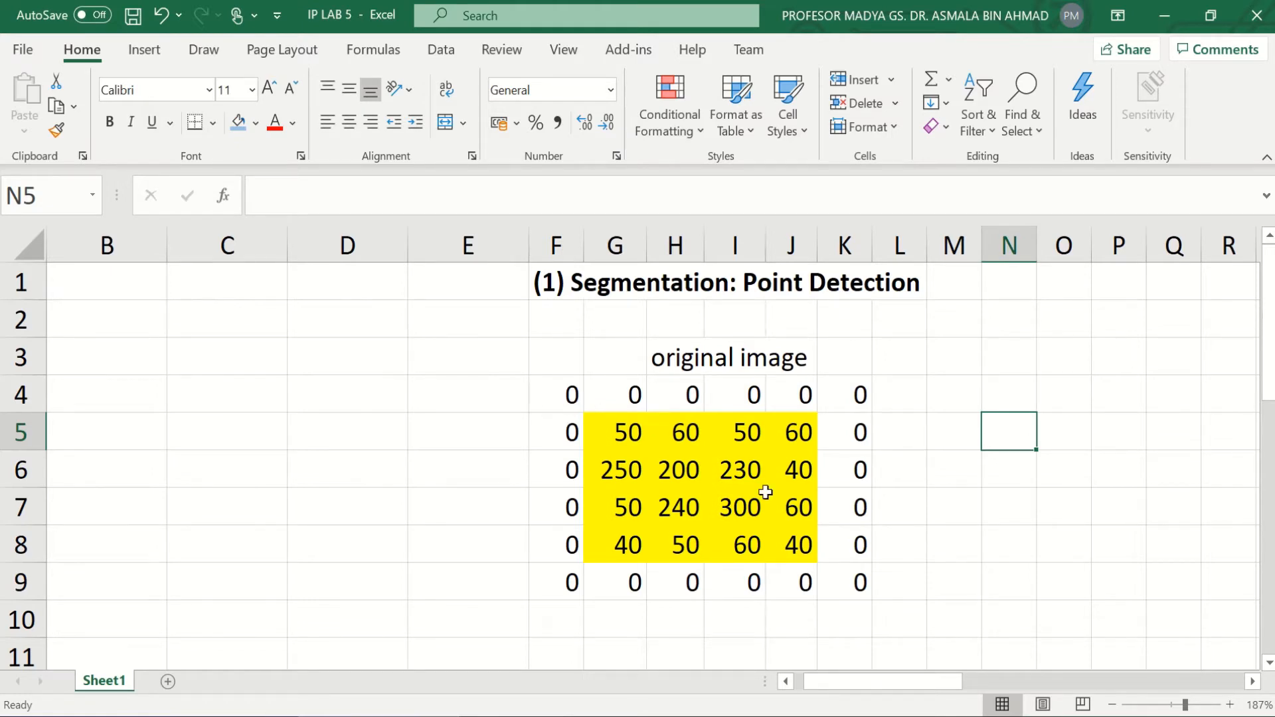
pyautogui.hscroll(5, 766, 492)
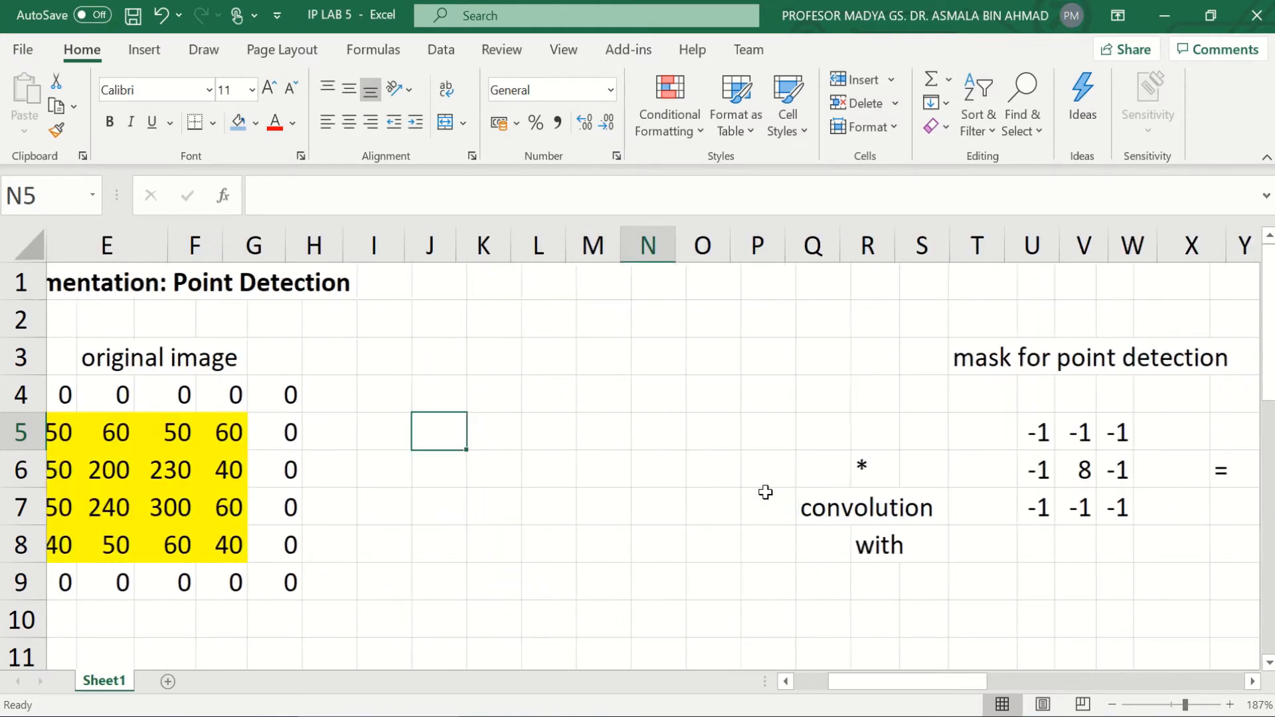
pyautogui.hscroll(10, 765, 491)
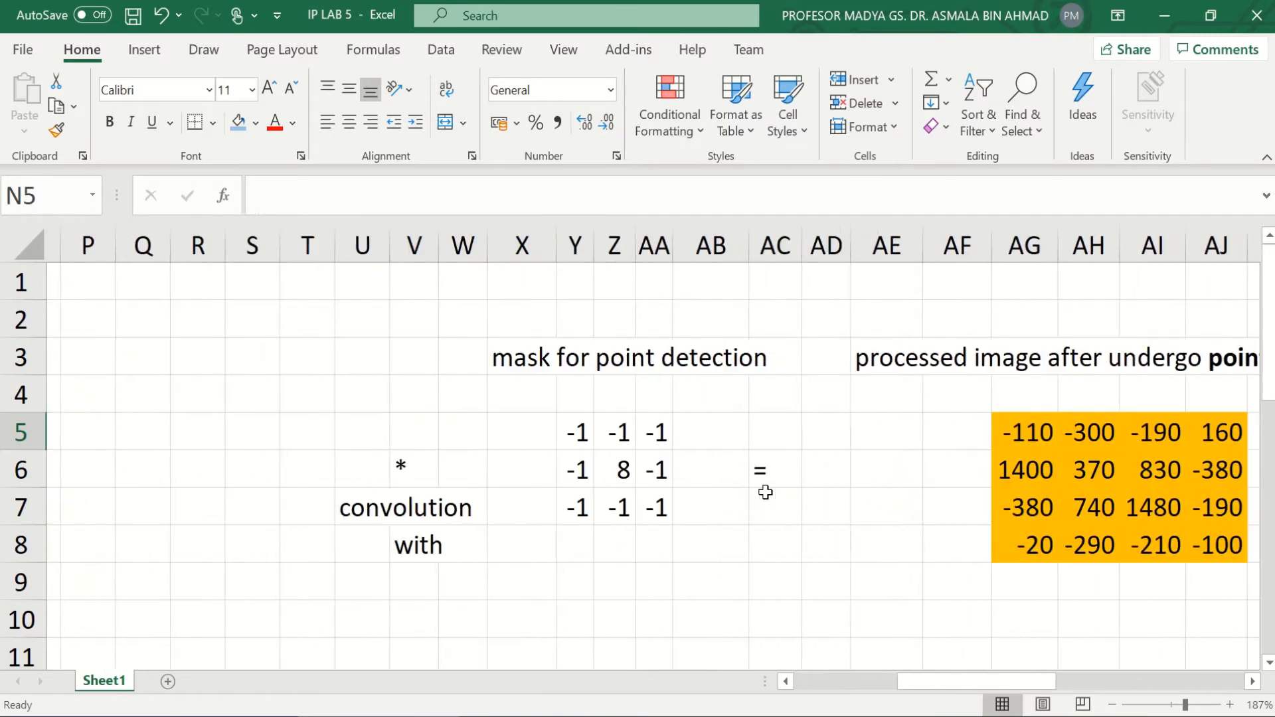
pyautogui.hscroll(2, 1097, 451)
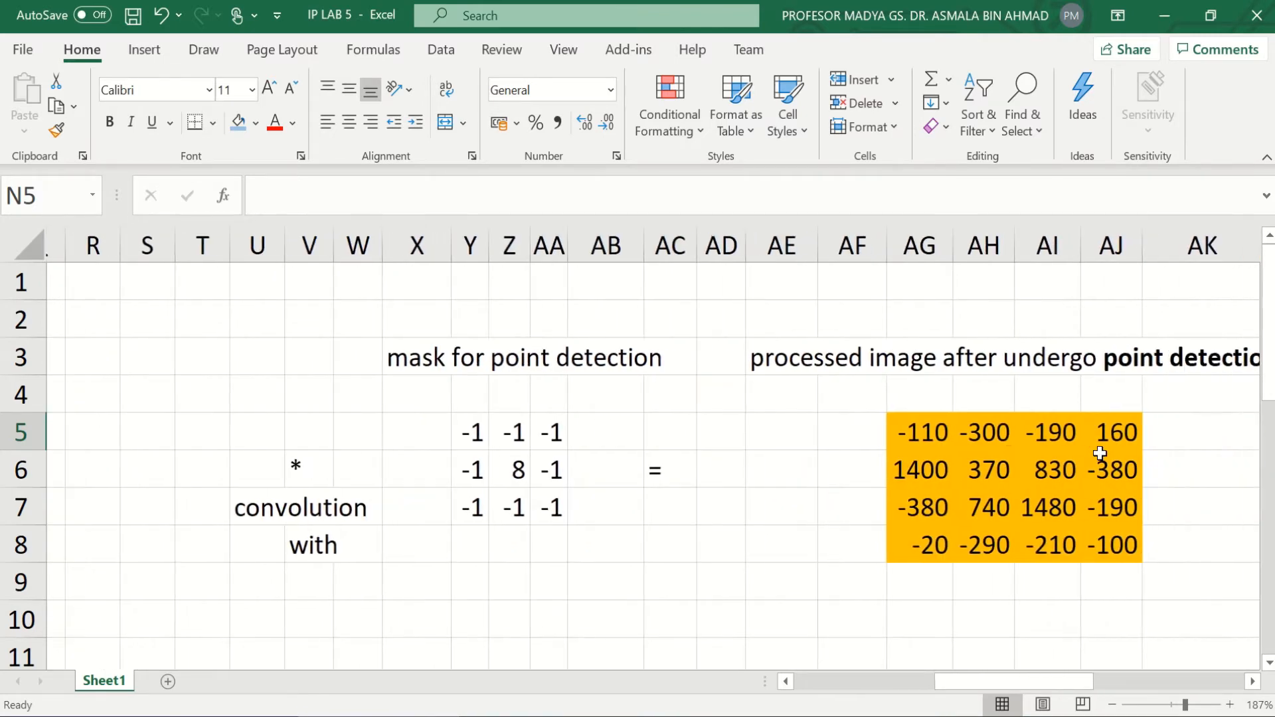
pyautogui.hscroll(1, 1100, 453)
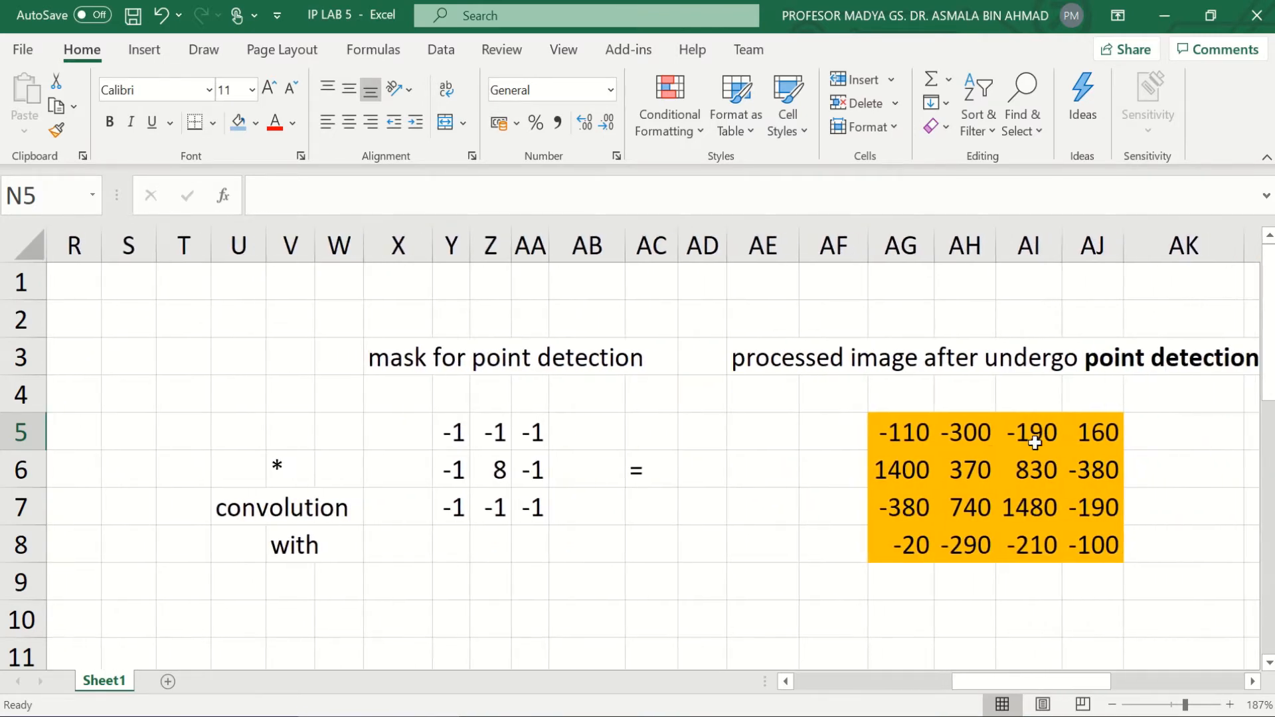
# - Inspect the convolution formula in AG5 and trace its references to the original image and mask cells
pyautogui.click(915, 433)
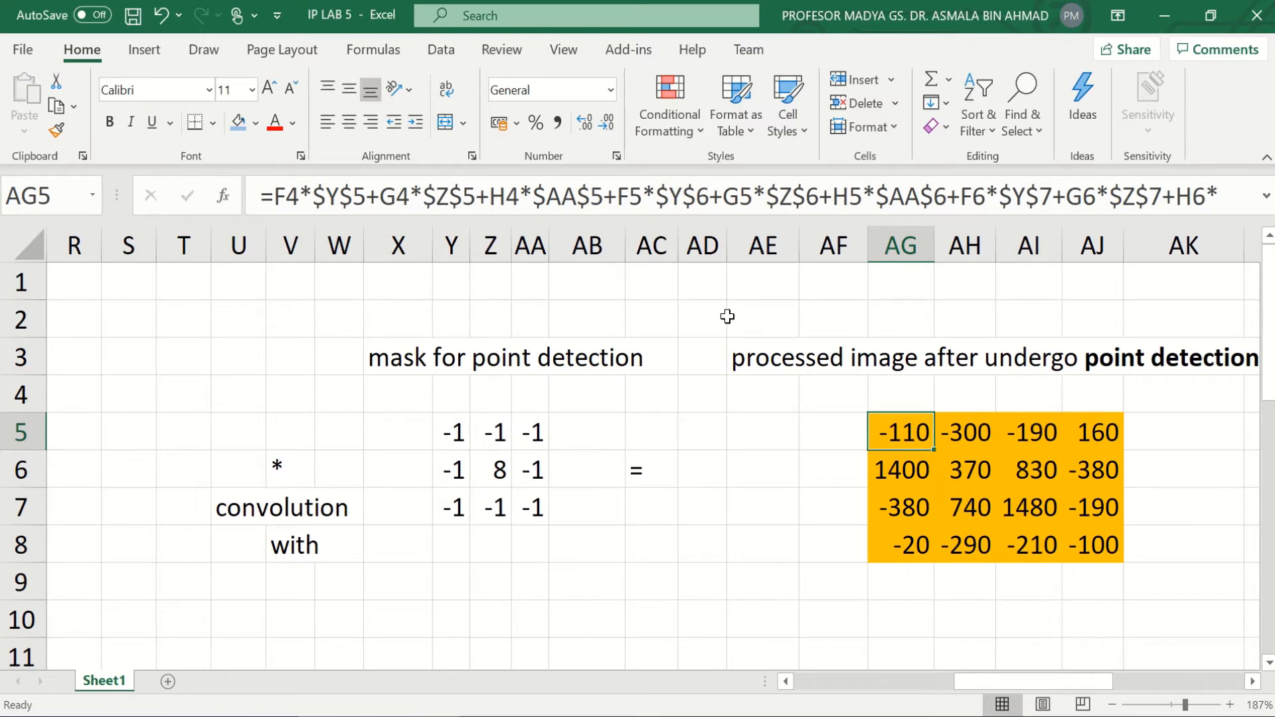
pyautogui.click(756, 208)
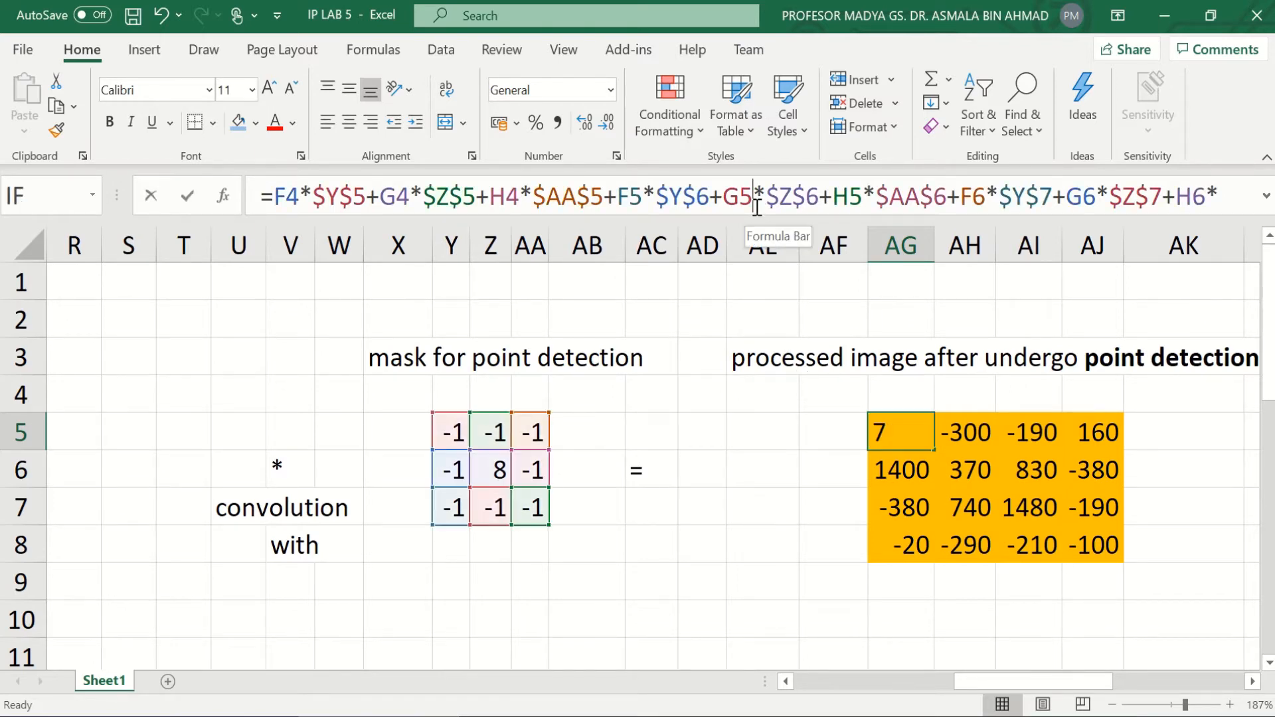
pyautogui.hscroll(-1, 507, 386)
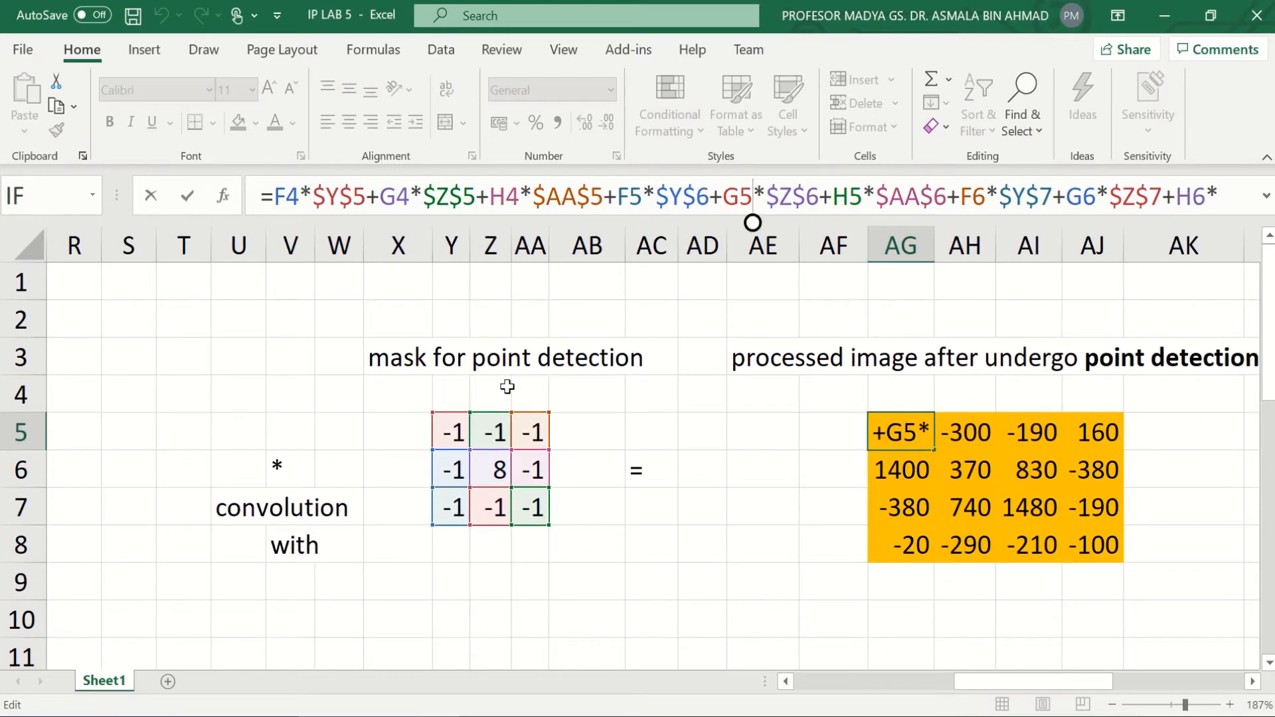
pyautogui.hscroll(-1, 507, 387)
pyautogui.hscroll(-1, 507, 386)
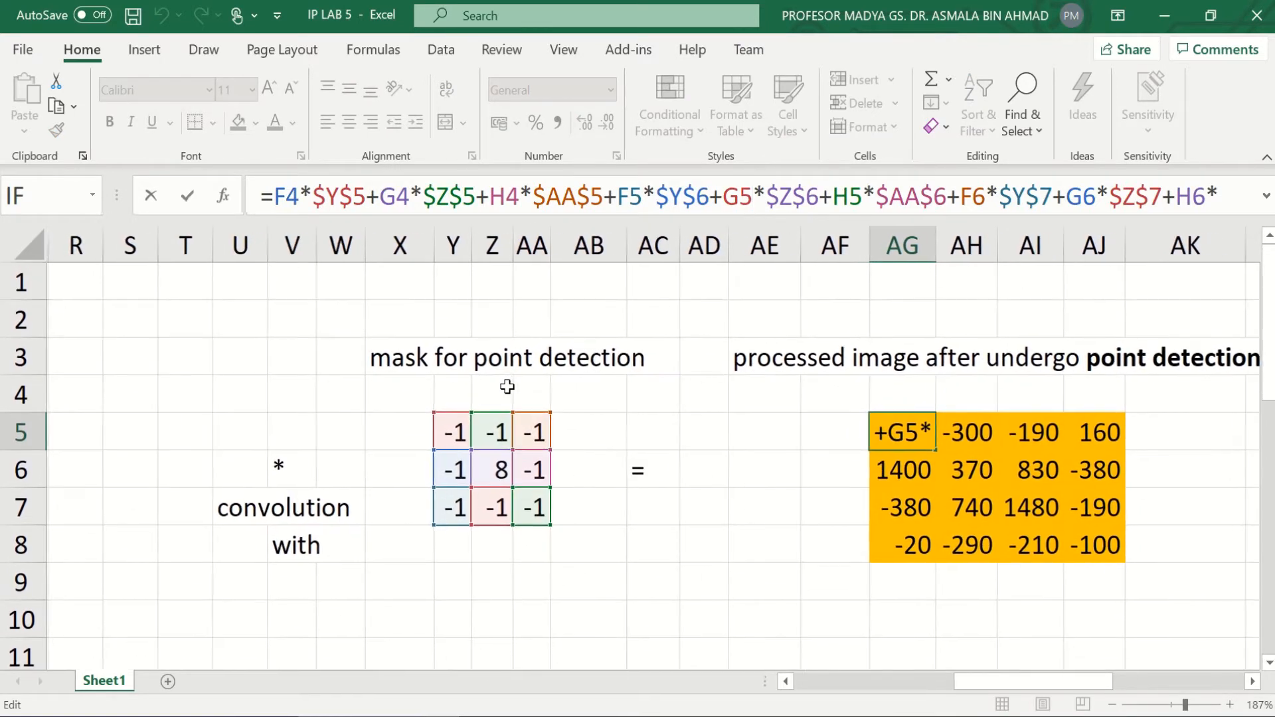
pyautogui.hscroll(-3, 446, 441)
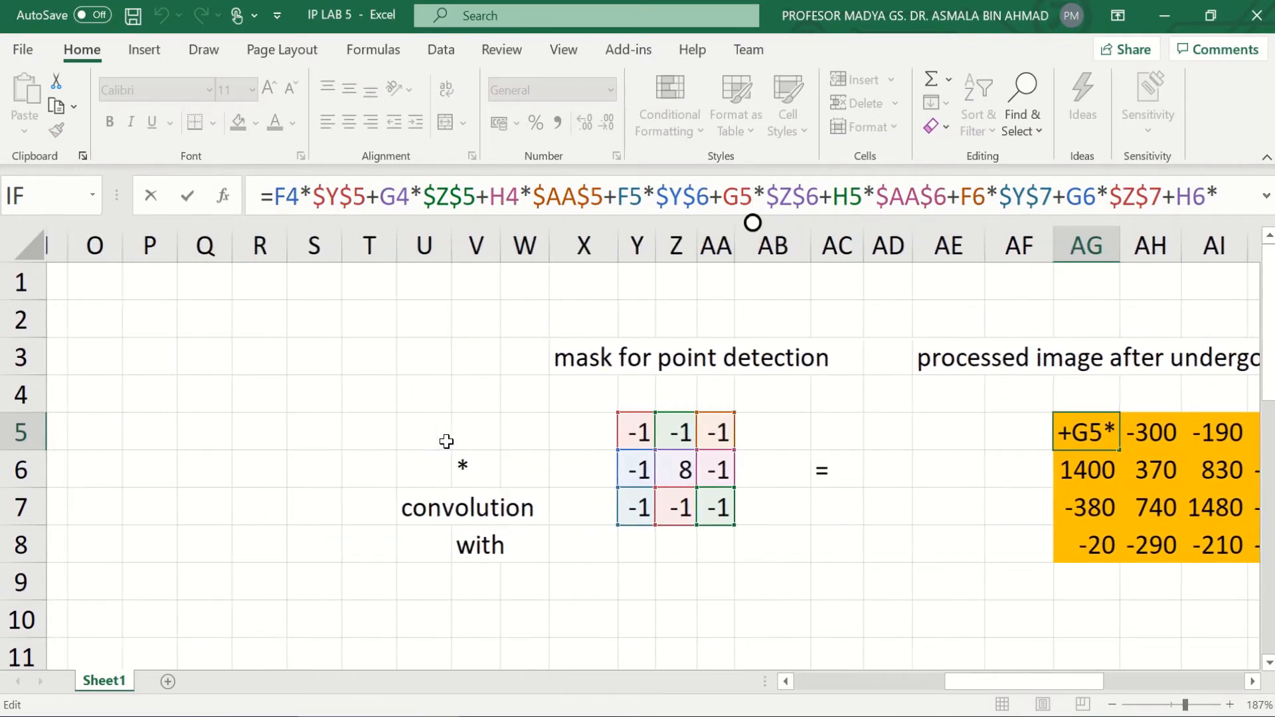
pyautogui.hscroll(-6, 127, 464)
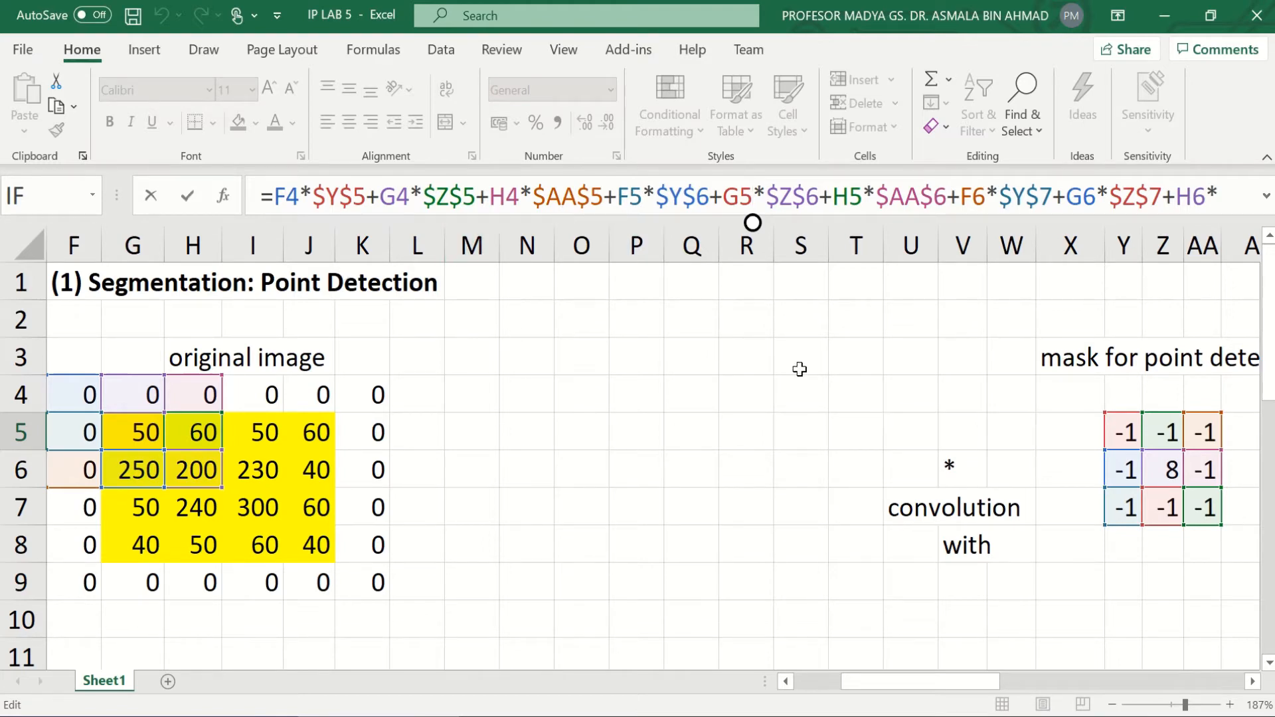
pyautogui.hscroll(5, 1007, 469)
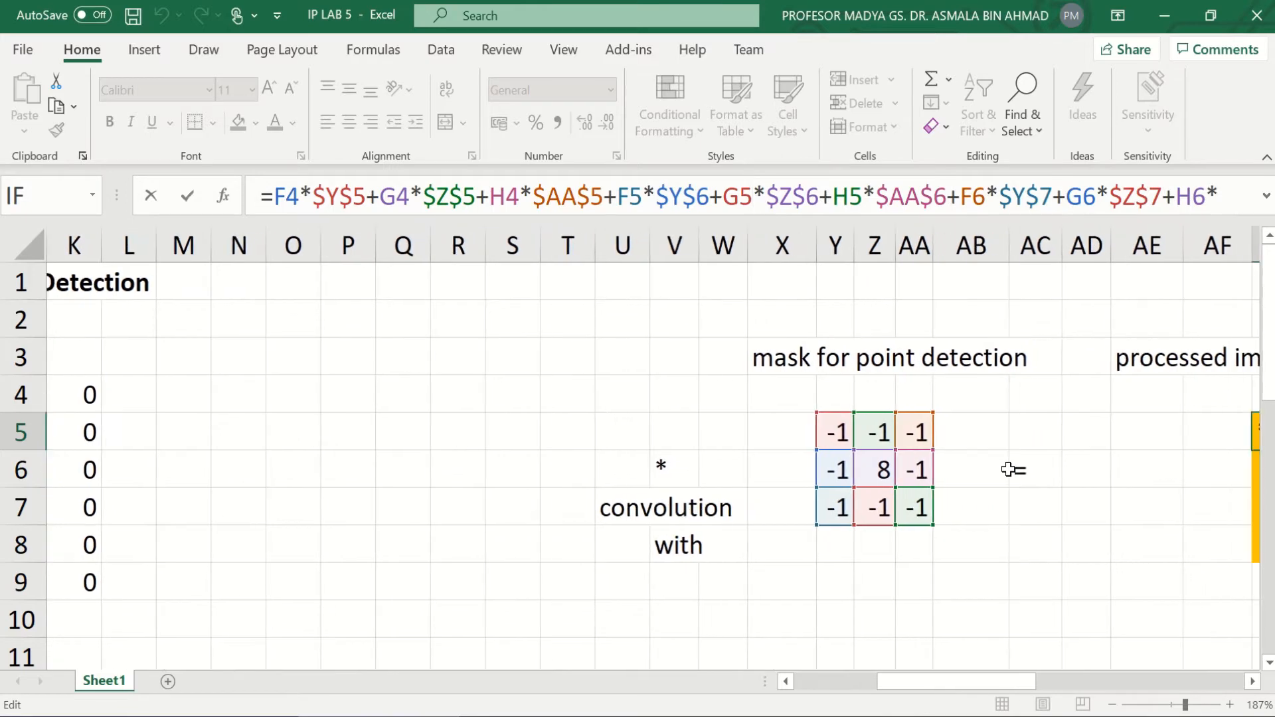
pyautogui.hscroll(2, 1007, 469)
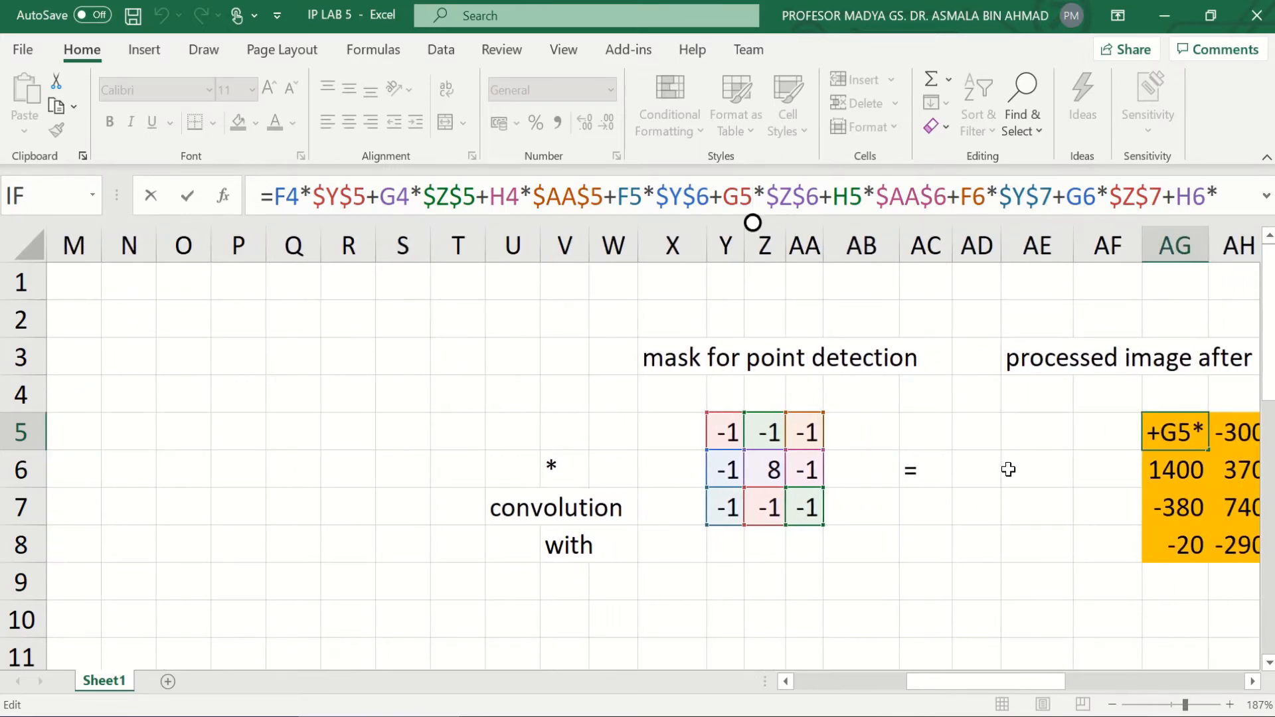
pyautogui.hscroll(1, 1007, 469)
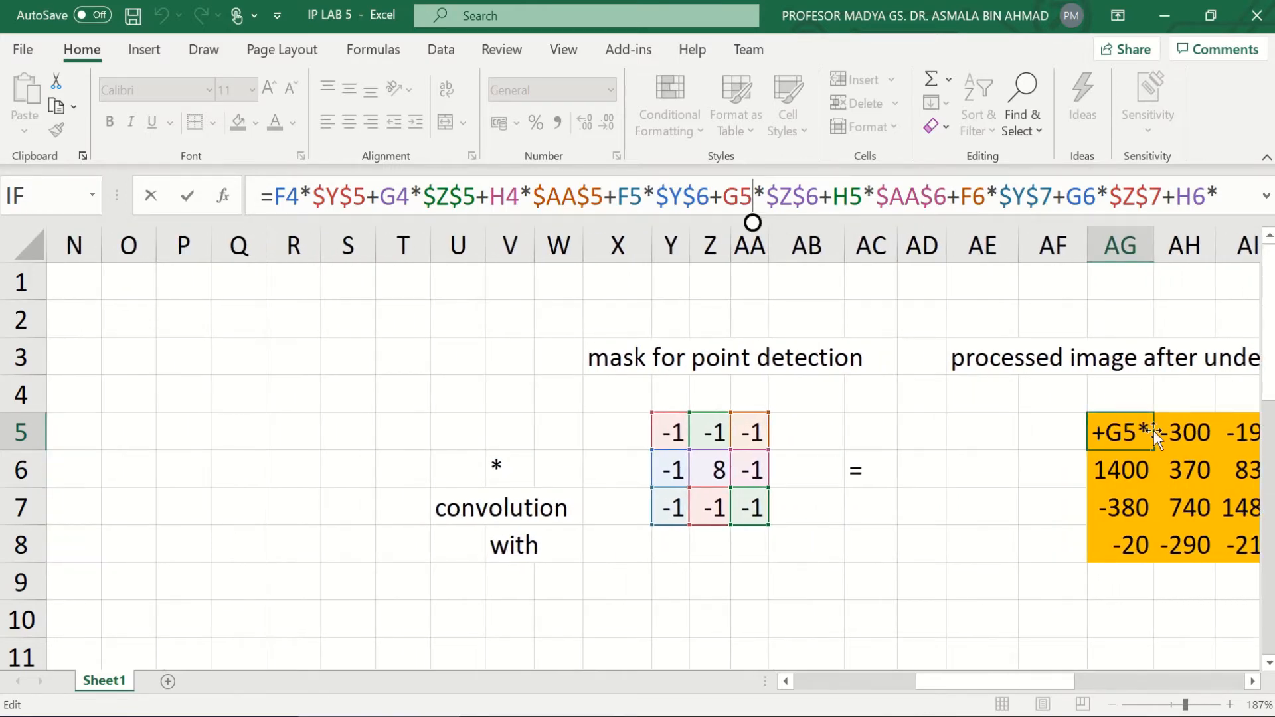
pyautogui.press('Return')
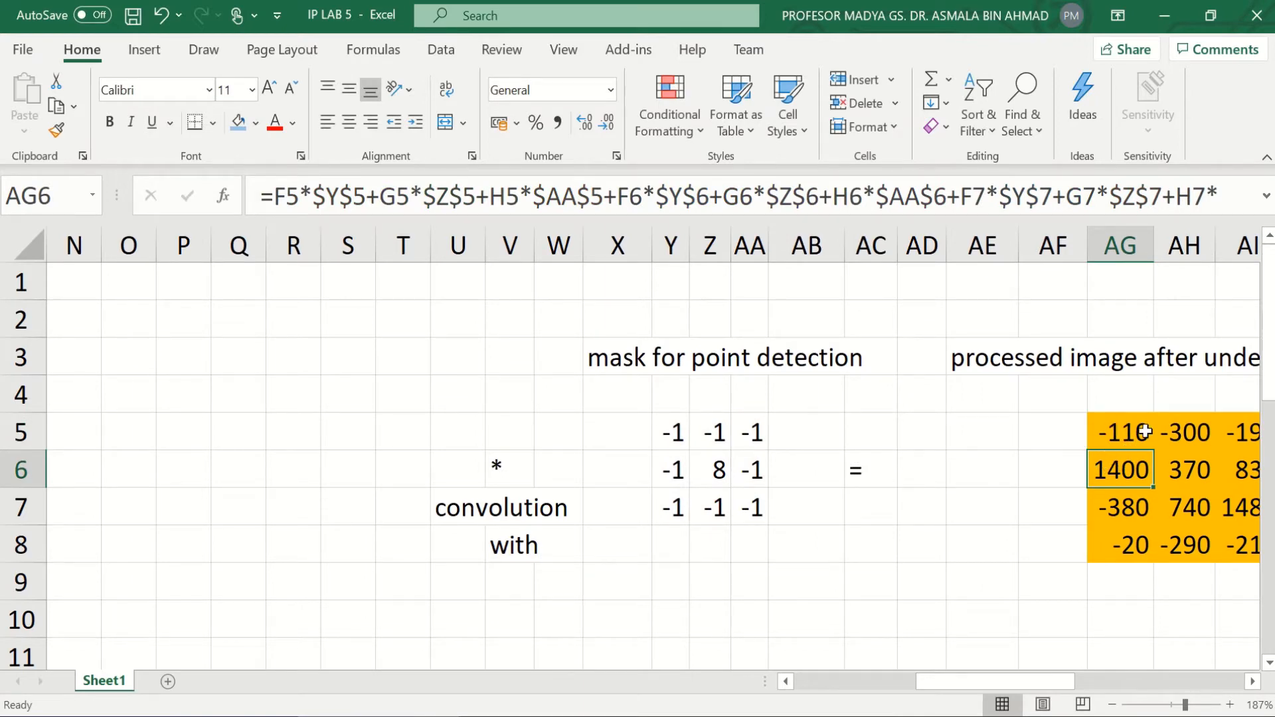
# - Compare the original image matrix and the point detection mask with the processed image matrix
pyautogui.hscroll(-4, 928, 473)
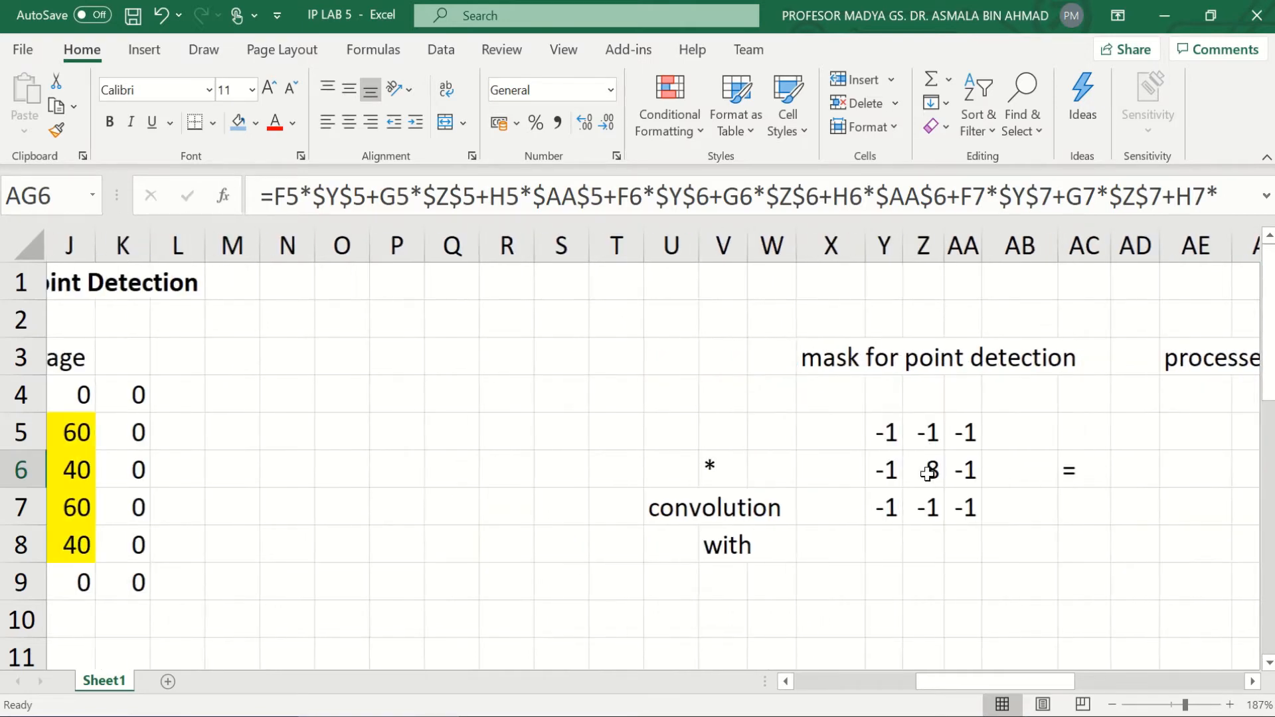
pyautogui.hscroll(5, 928, 474)
pyautogui.hscroll(-8, 928, 473)
pyautogui.hscroll(-1, 928, 473)
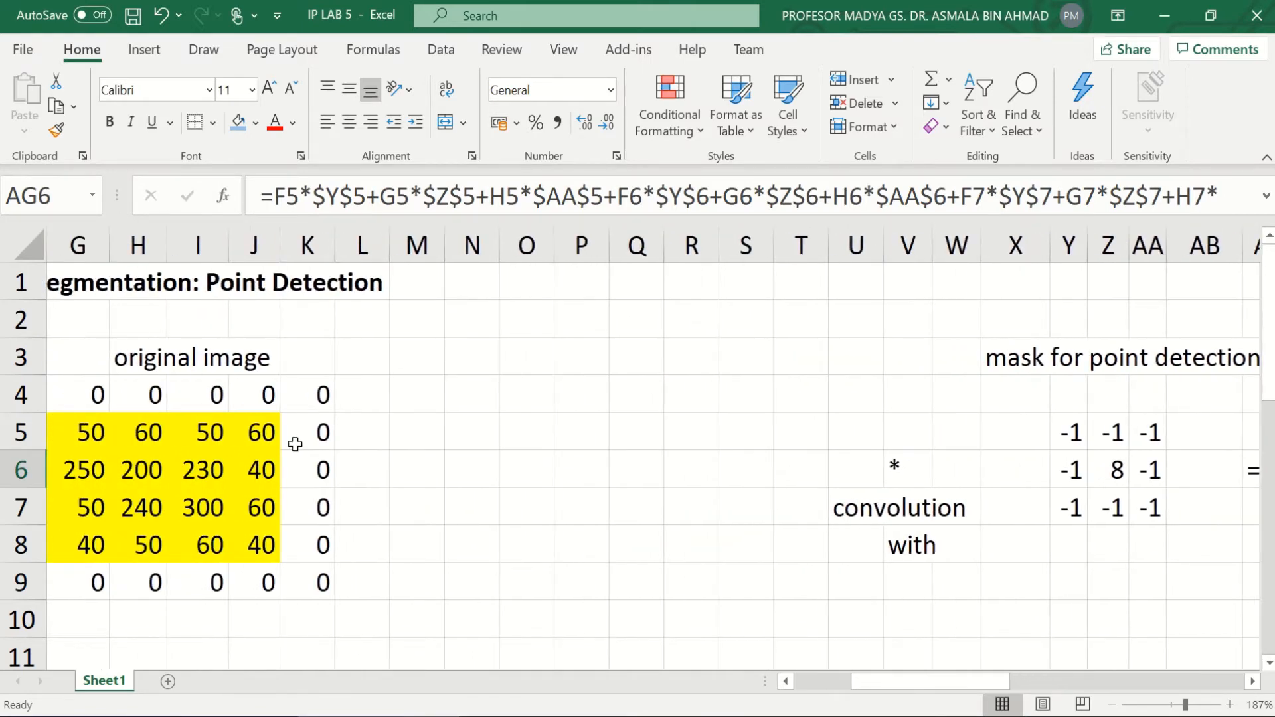
pyautogui.hscroll(-1, 723, 413)
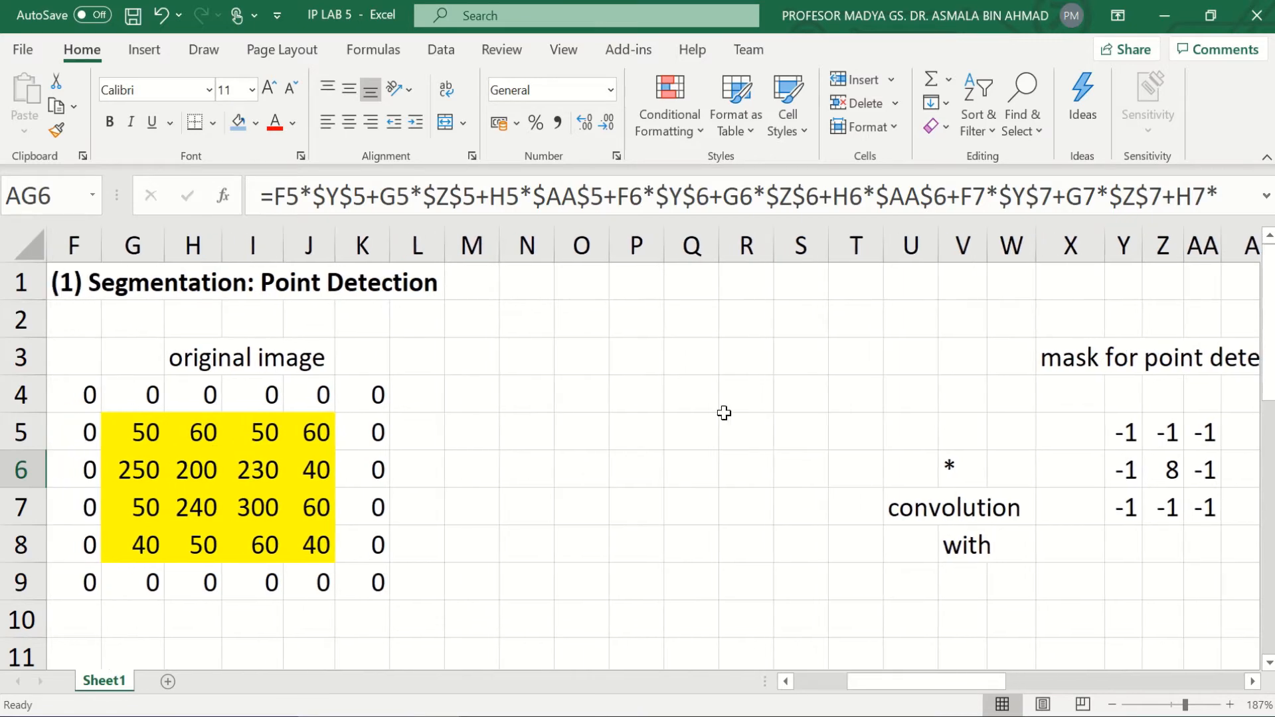
pyautogui.hscroll(12, 791, 421)
pyautogui.hscroll(-1, 792, 425)
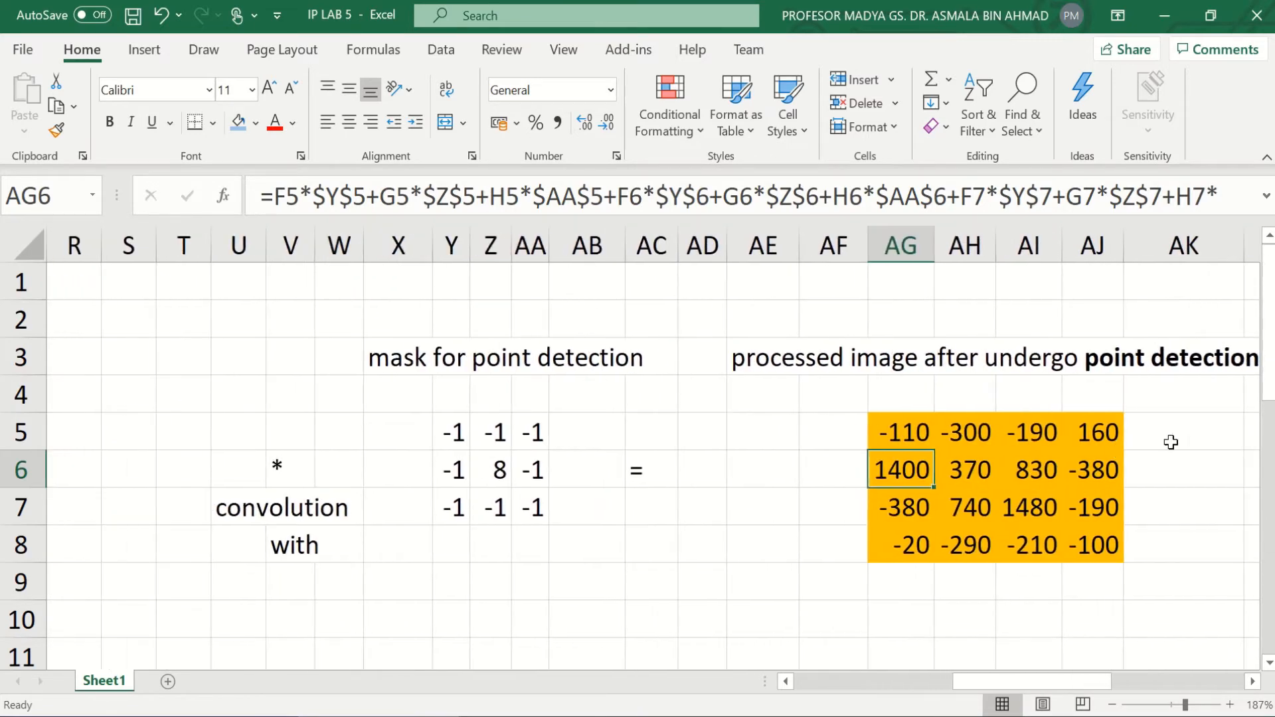
# - Examine the absolute mask references such as $Y$5 in the AG5 formula, leaving the formula unedited
pyautogui.click(892, 433)
pyautogui.hscroll(-3, 609, 467)
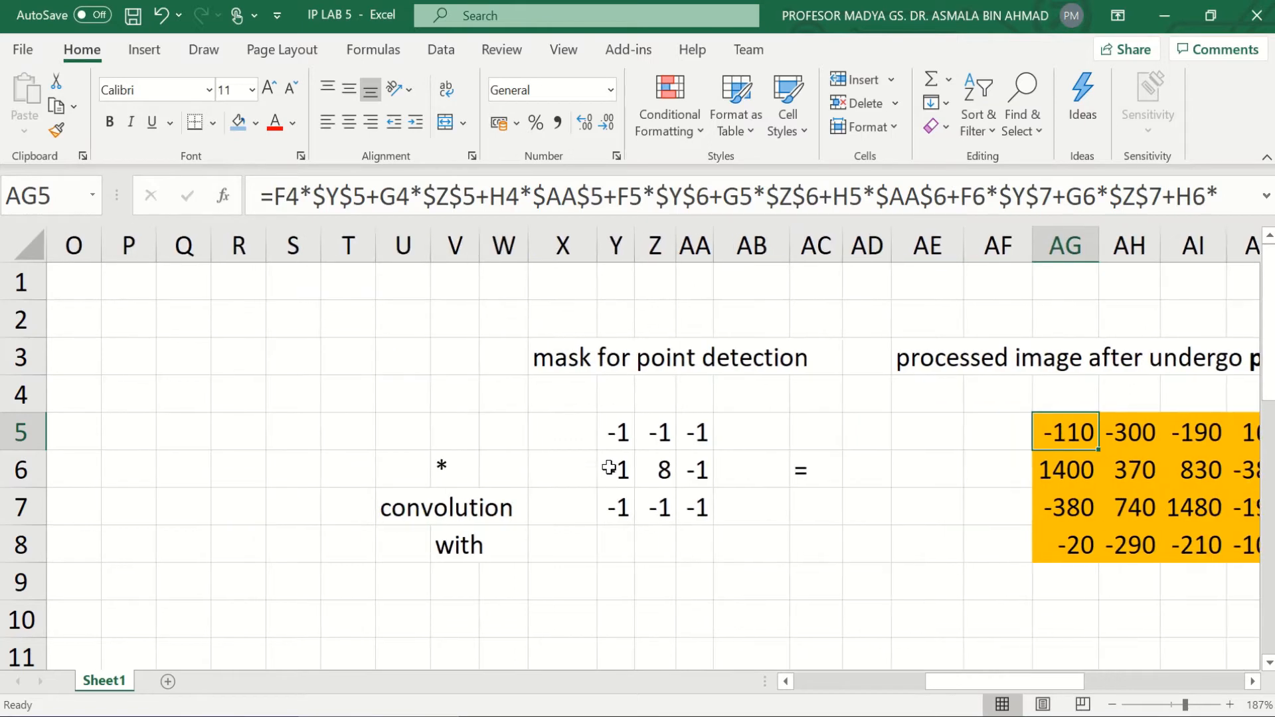
pyautogui.hscroll(-3, 381, 337)
pyautogui.hscroll(-6, 385, 342)
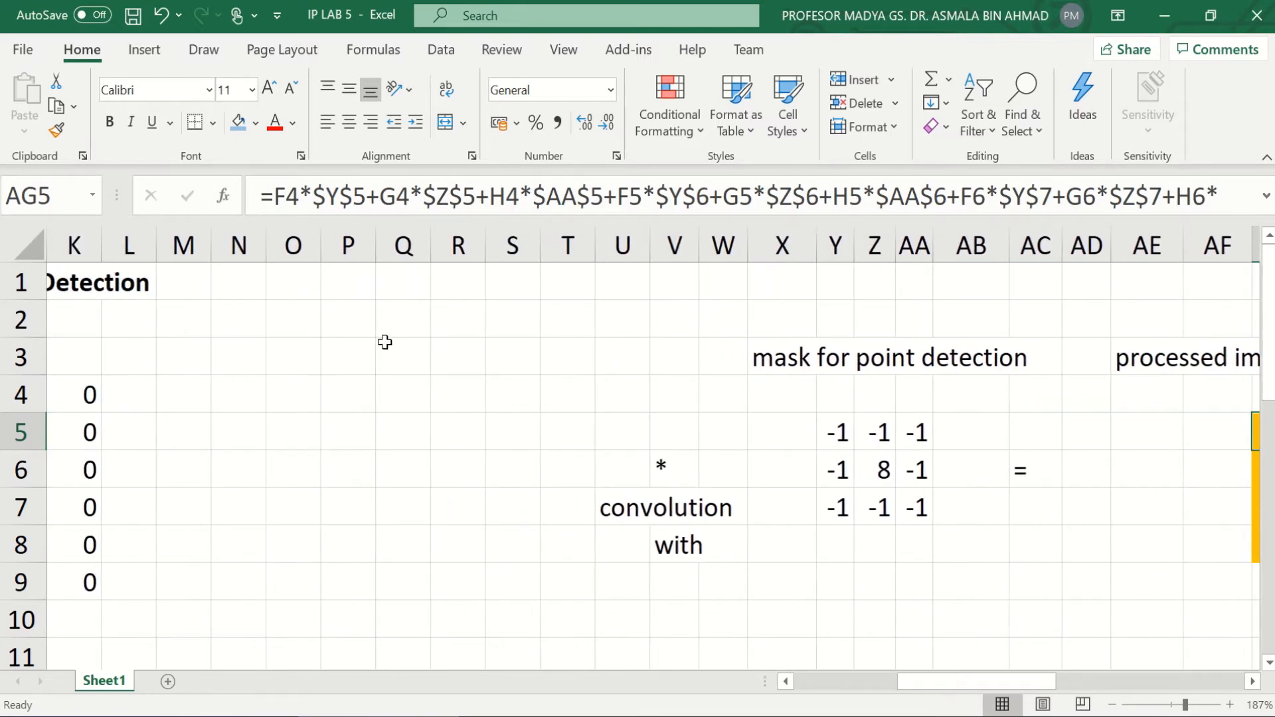
pyautogui.hscroll(-1, 385, 342)
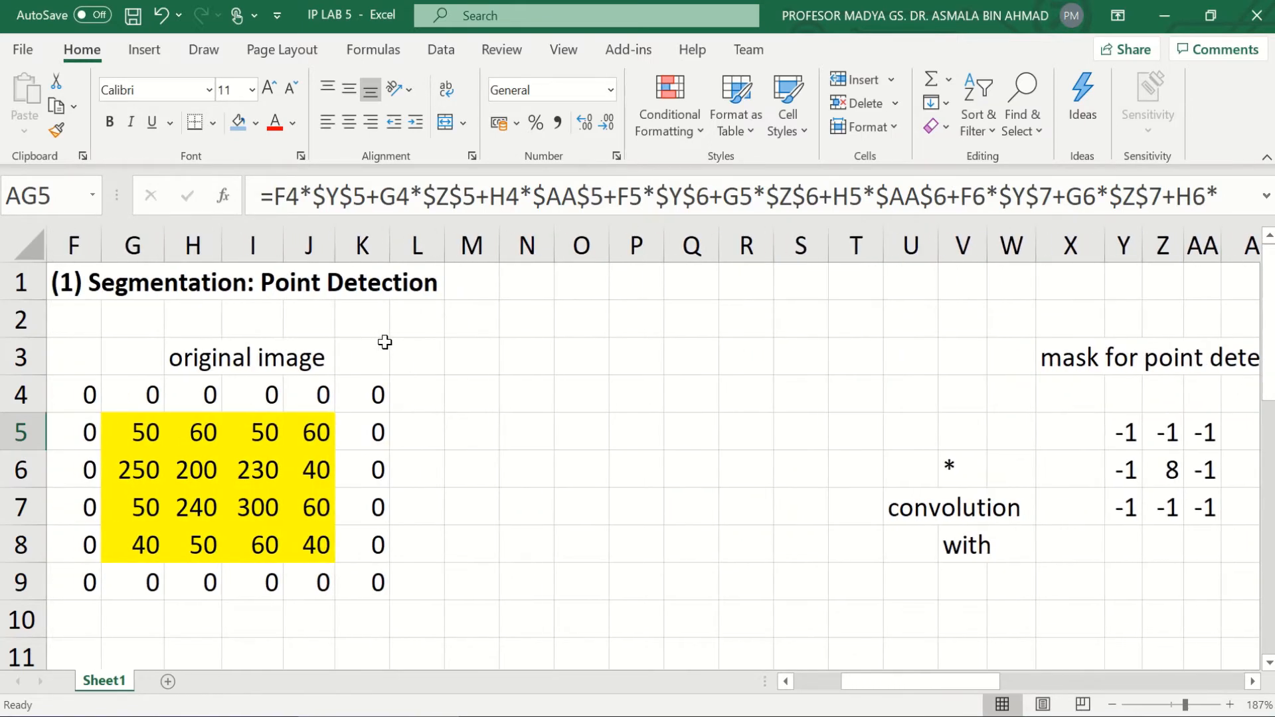
pyautogui.click(332, 198)
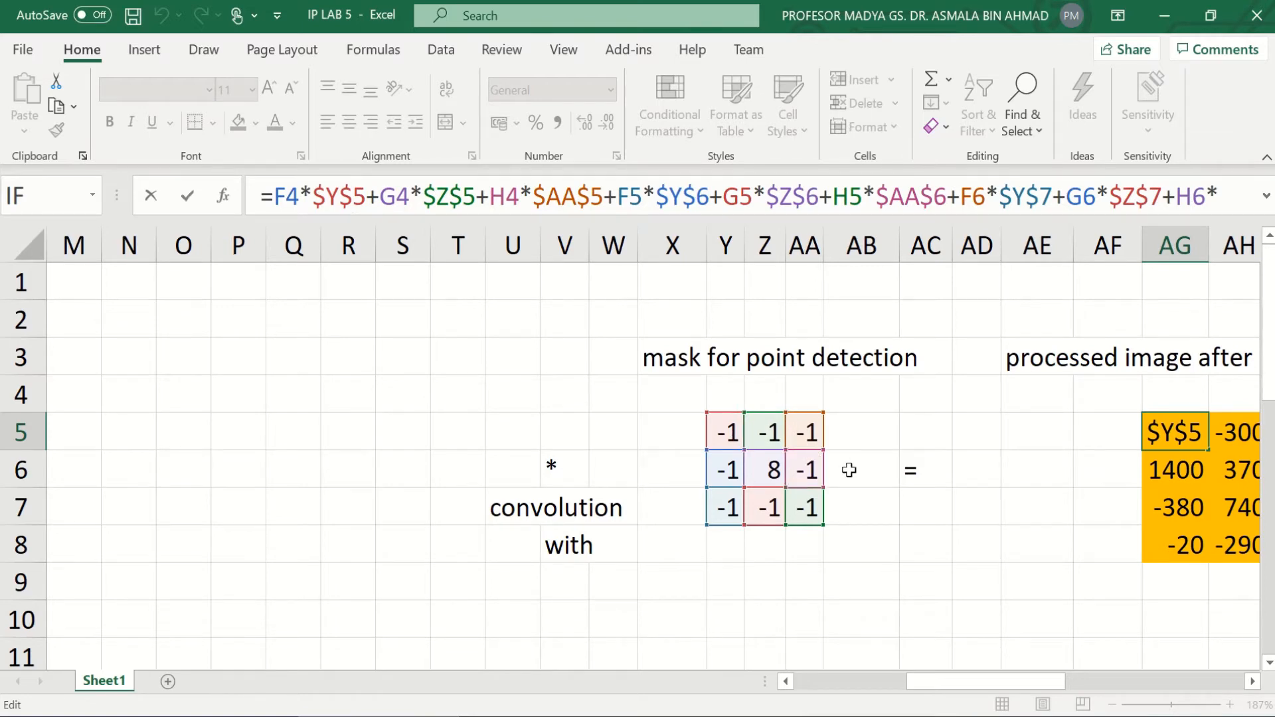
pyautogui.hscroll(3, 1153, 512)
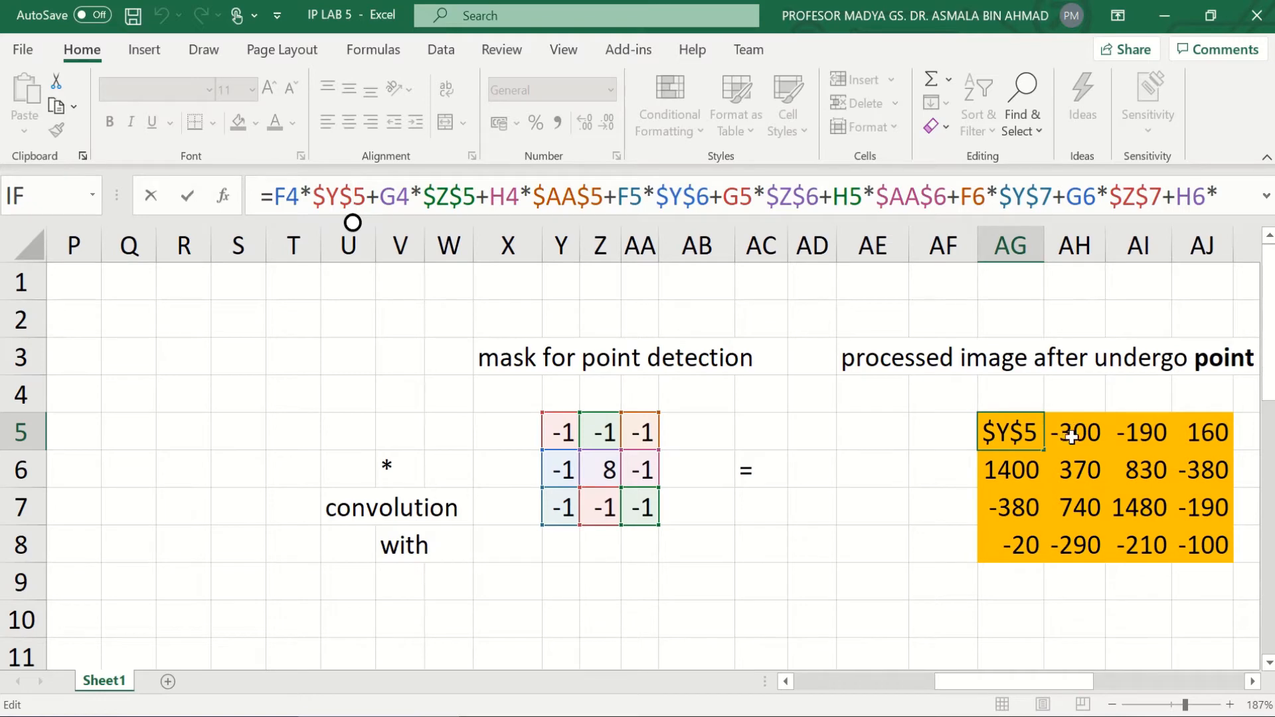
pyautogui.hscroll(3, 1027, 470)
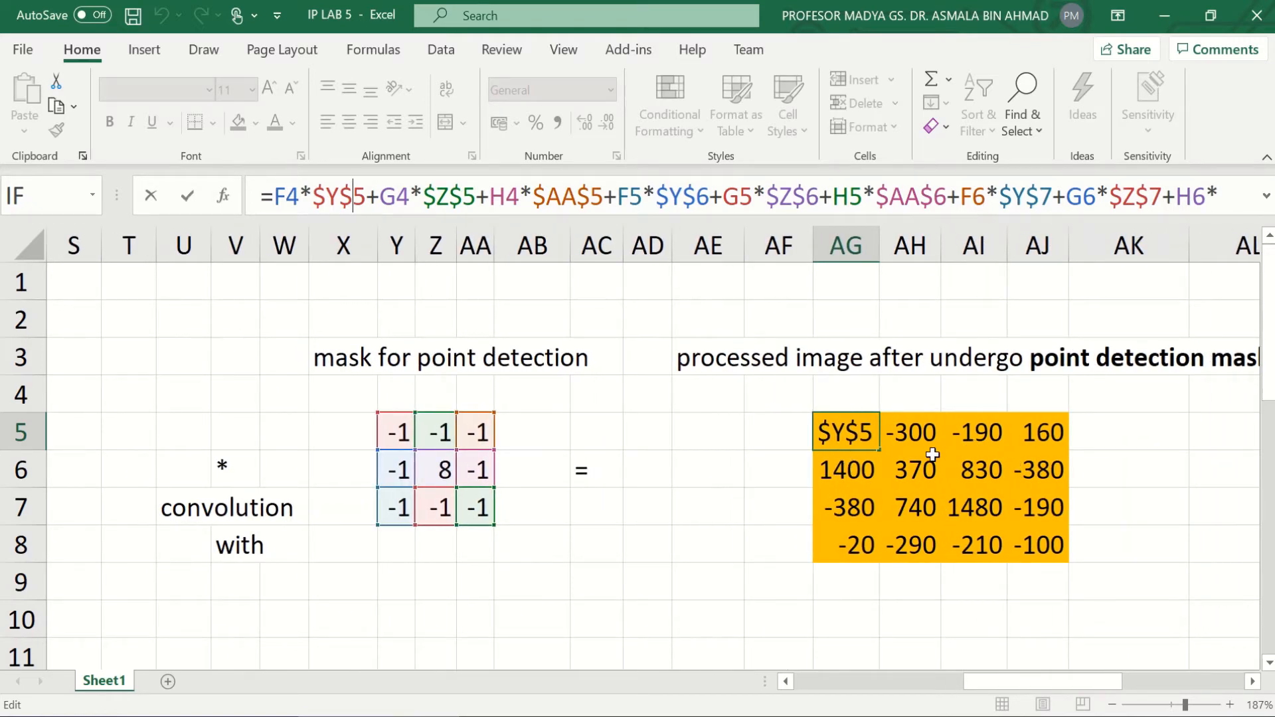
pyautogui.press('Escape')
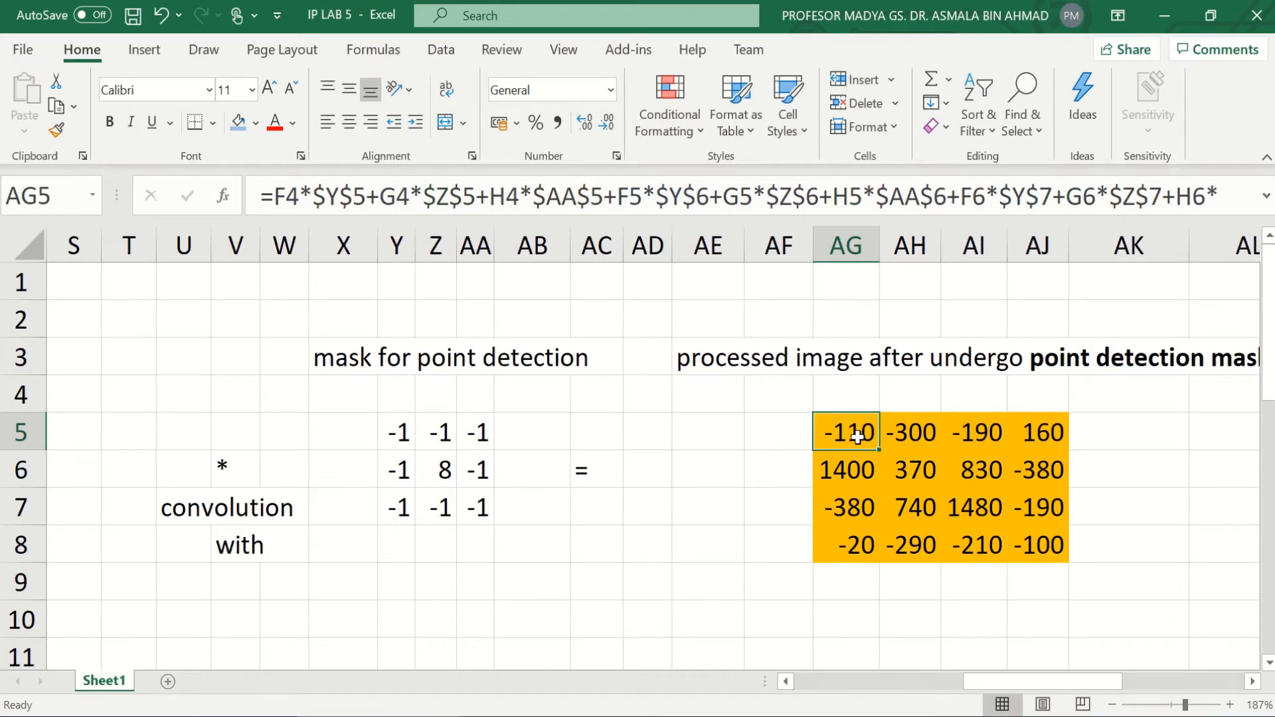
pyautogui.click(721, 199)
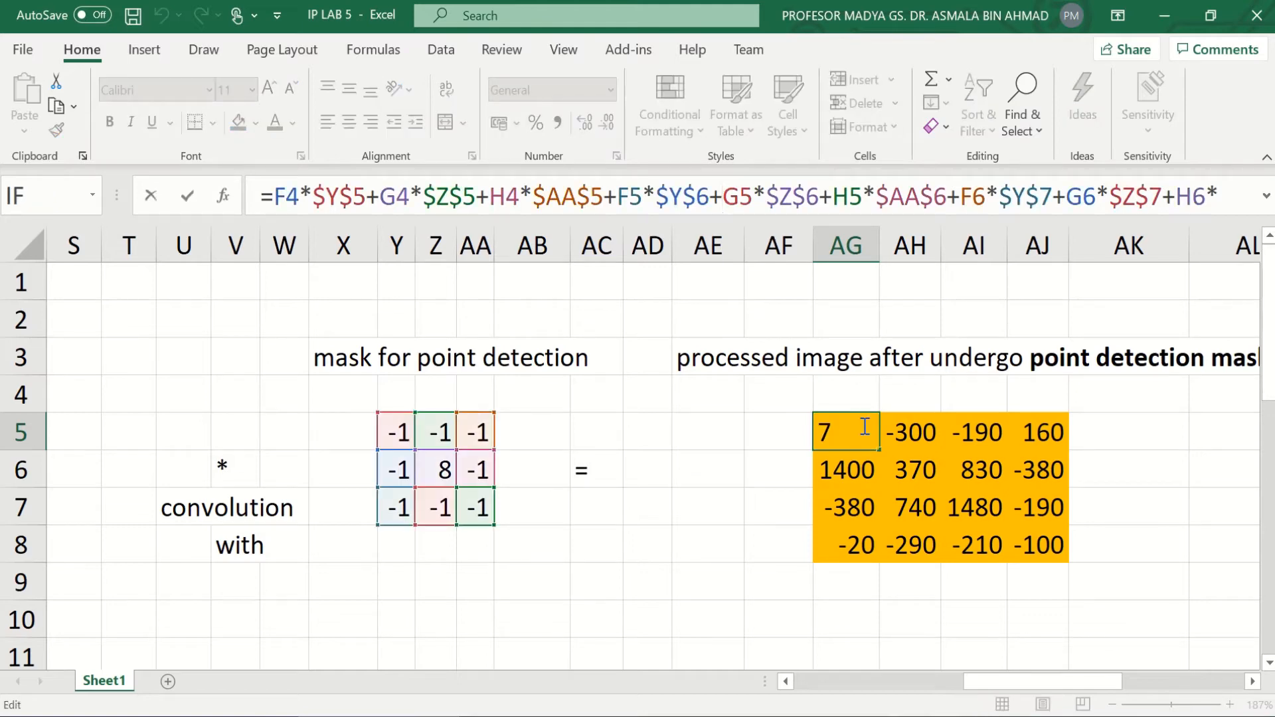
pyautogui.press('Escape')
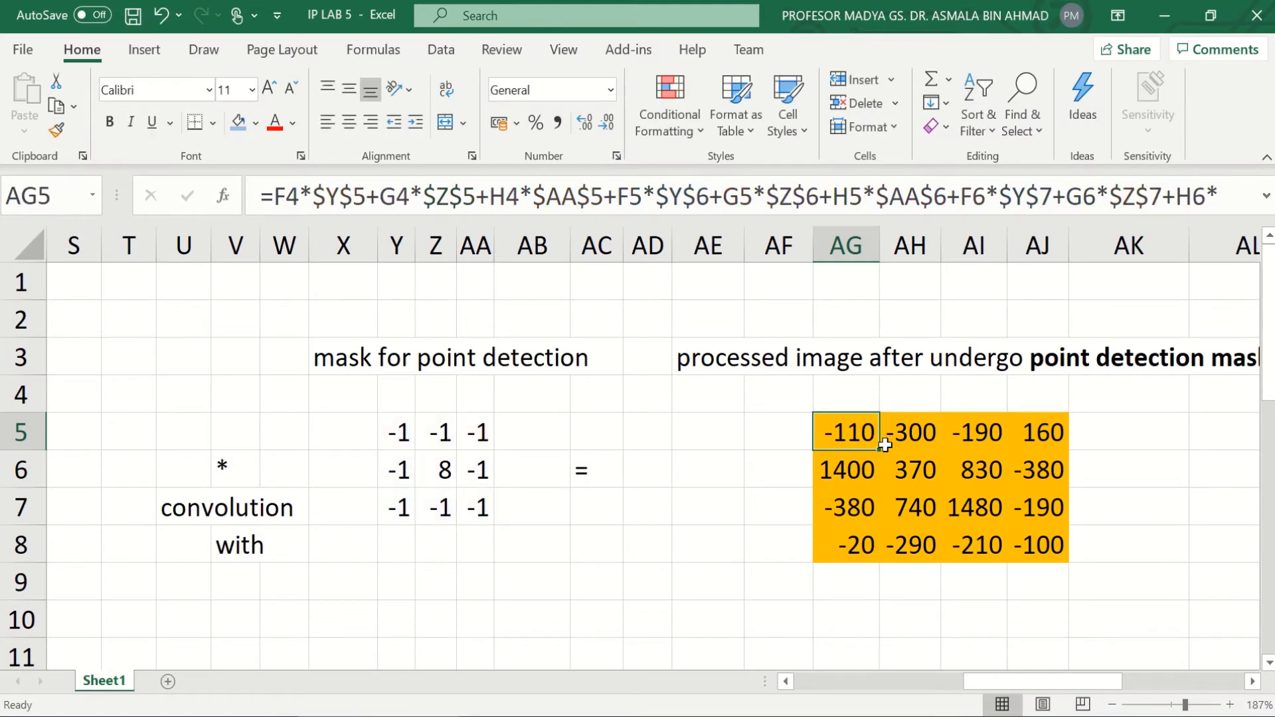
# - Fill the AG5 convolution formula across the first row of the processed image to AJ5
pyautogui.moveTo(881, 452); pyautogui.dragTo(1048, 458)
pyautogui.moveTo(1047, 547); pyautogui.dragTo(1048, 546)
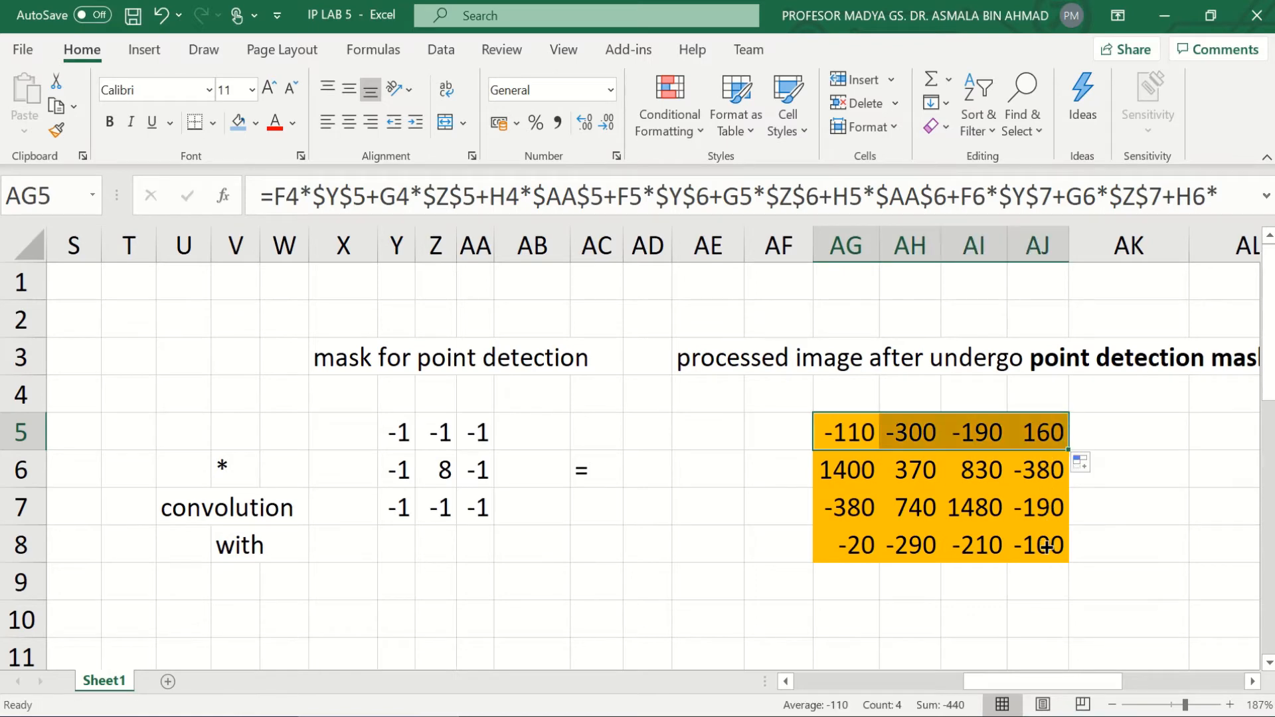
# - Fill the convolution formulas from AG5:AJ5 down to row 8 to complete the processed image matrix
pyautogui.moveTo(1066, 455); pyautogui.dragTo(1069, 554)
pyautogui.click(897, 460)
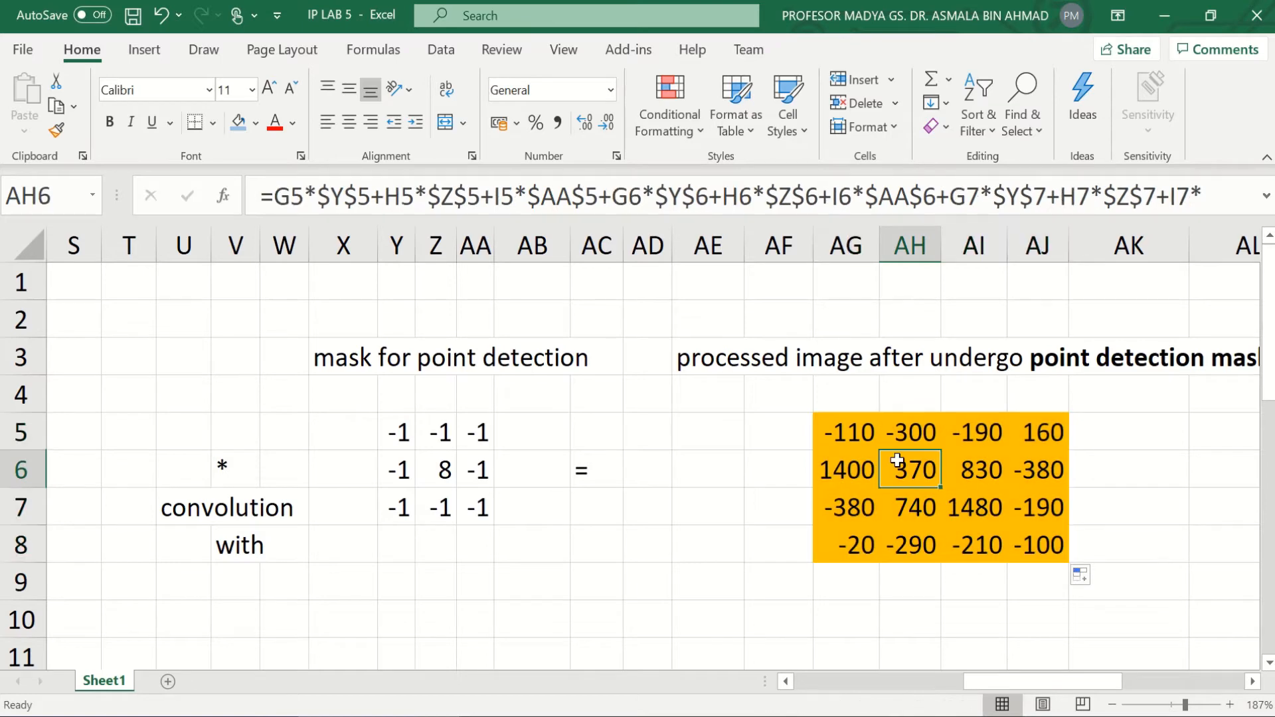
# - Compare the mask cells and the AG5 formula with the filled formula in AH5, leaving the formula unedited
pyautogui.click(478, 471)
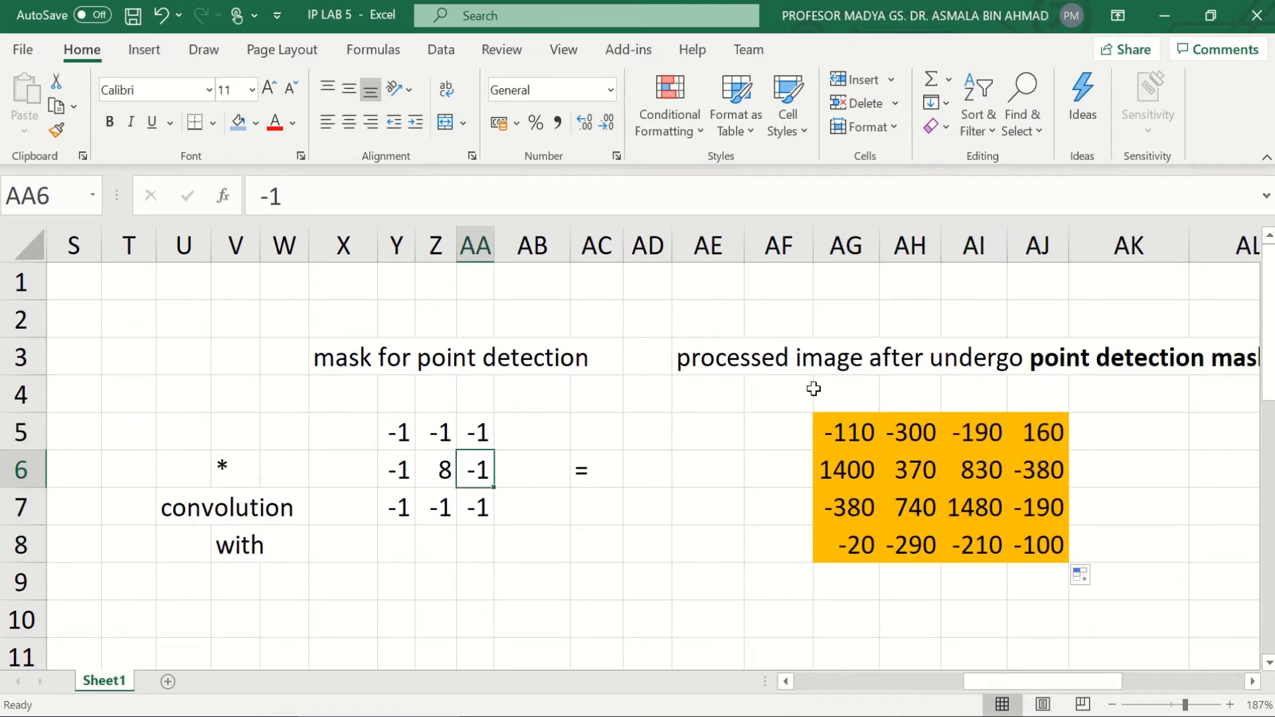
pyautogui.click(853, 441)
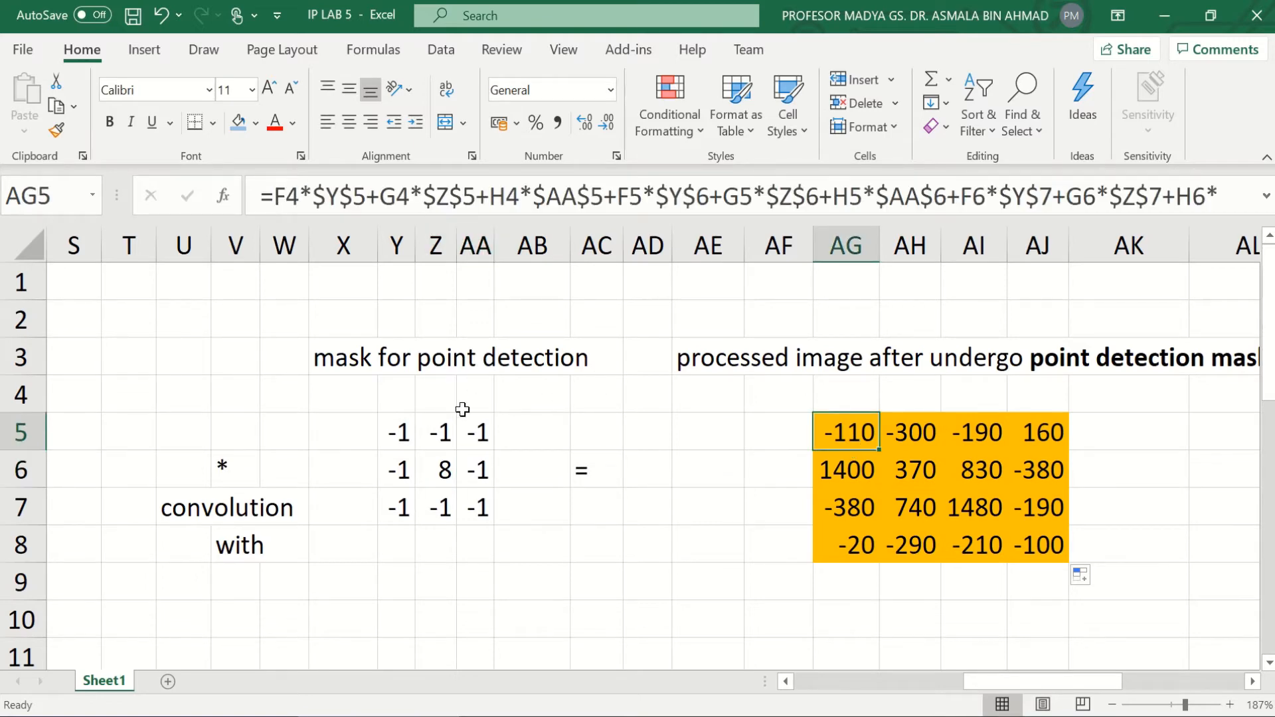
pyautogui.click(915, 434)
pyautogui.moveTo(752, 320); pyautogui.dragTo(655, 196)
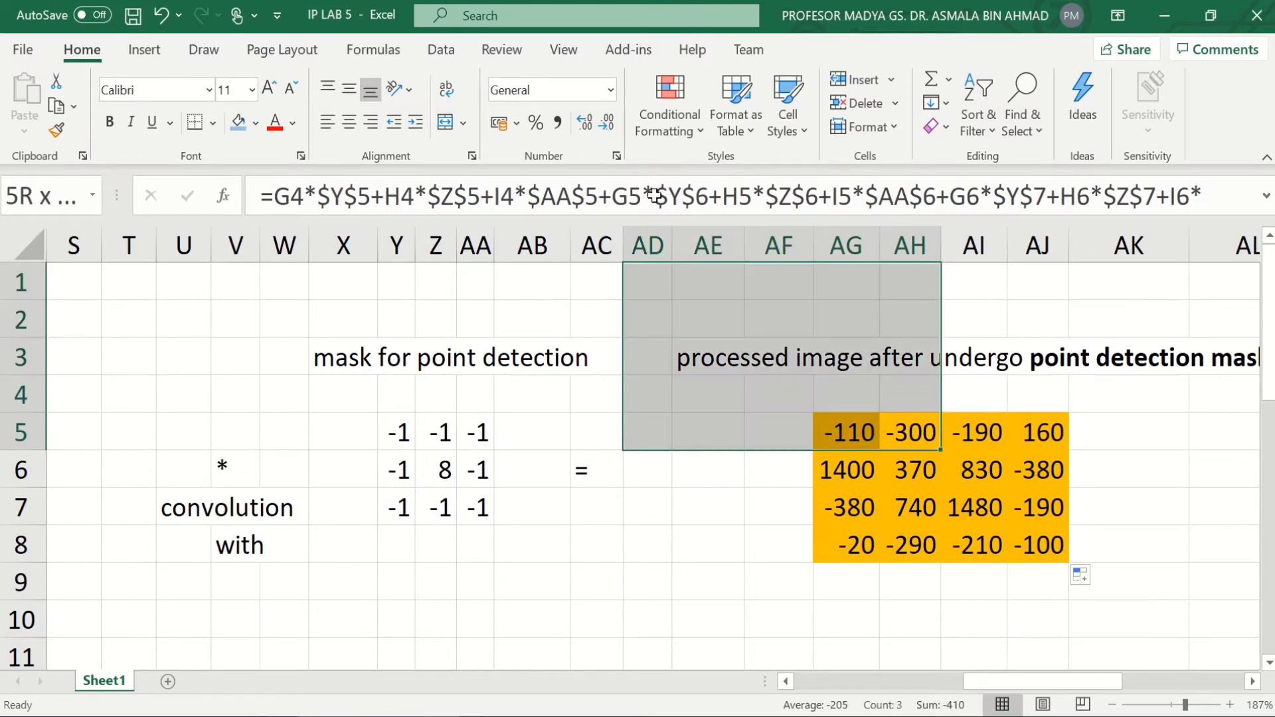
pyautogui.click(655, 196)
pyautogui.click(1076, 505)
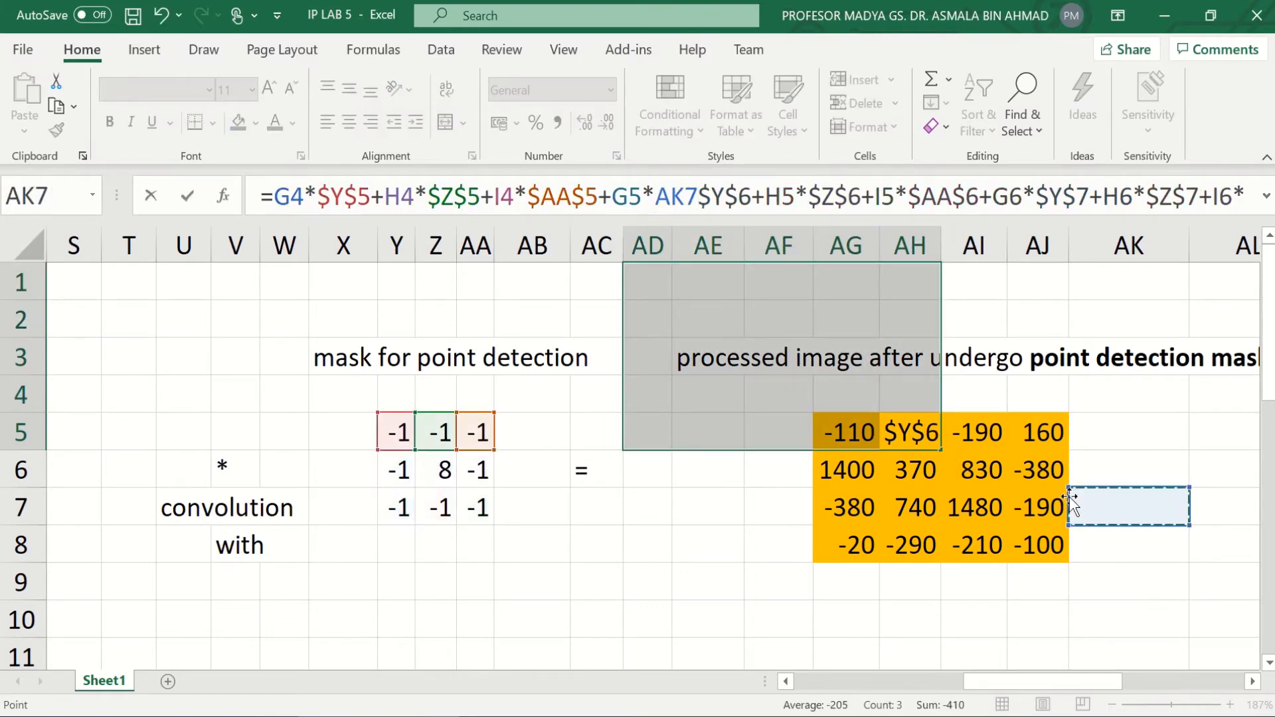
pyautogui.press('Escape')
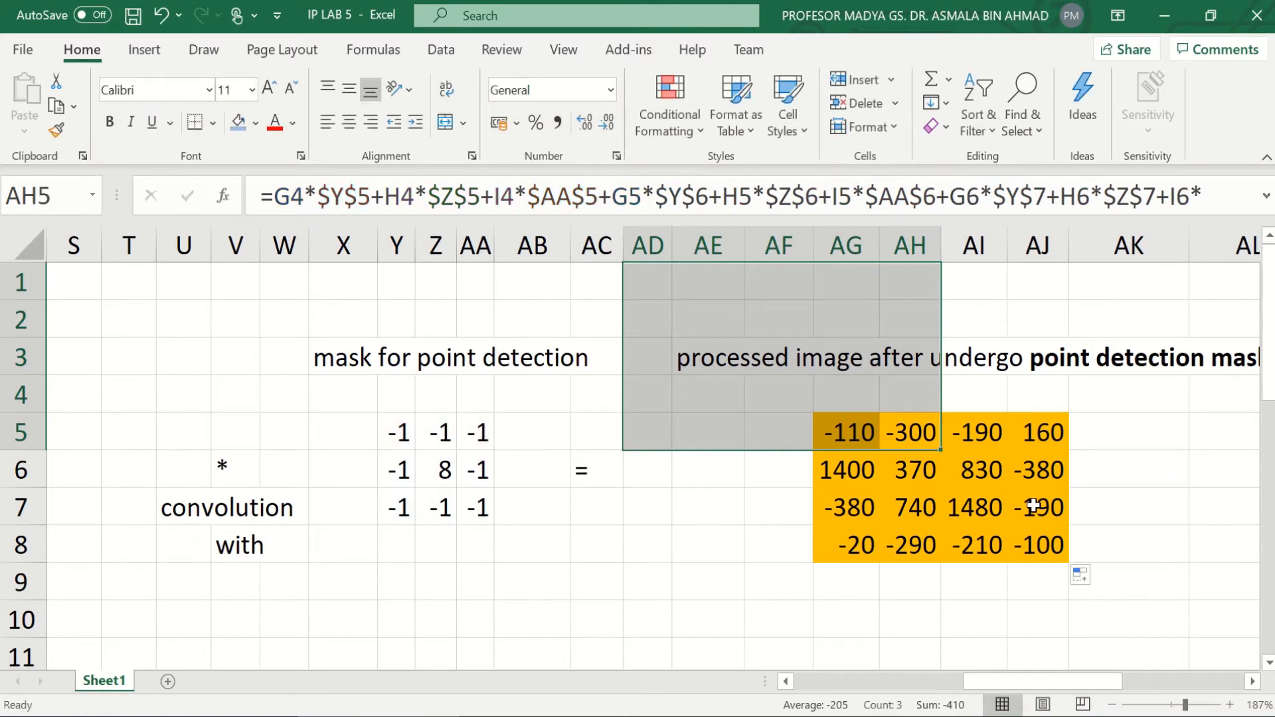
# - Inspect the filled formula in AJ7 and trace its references to the original image neighbourhood and the mask cells
pyautogui.click(1032, 506)
pyautogui.click(800, 199)
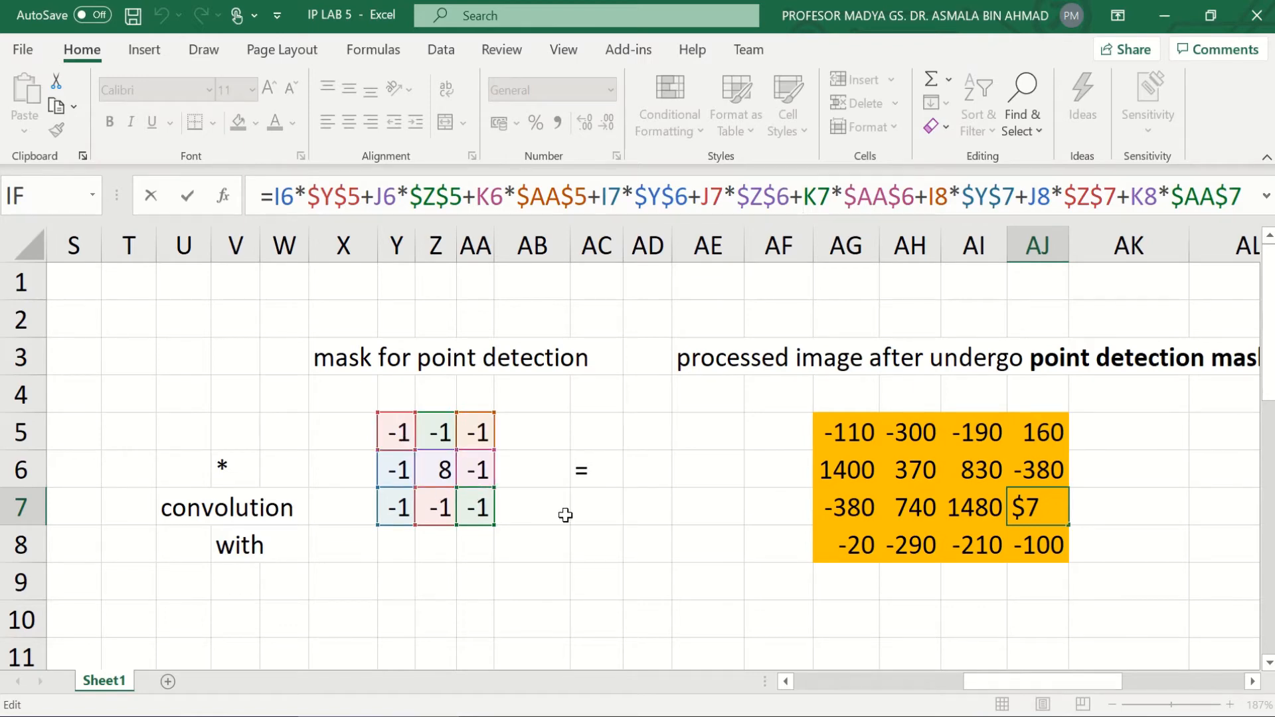
pyautogui.hscroll(-7, 565, 515)
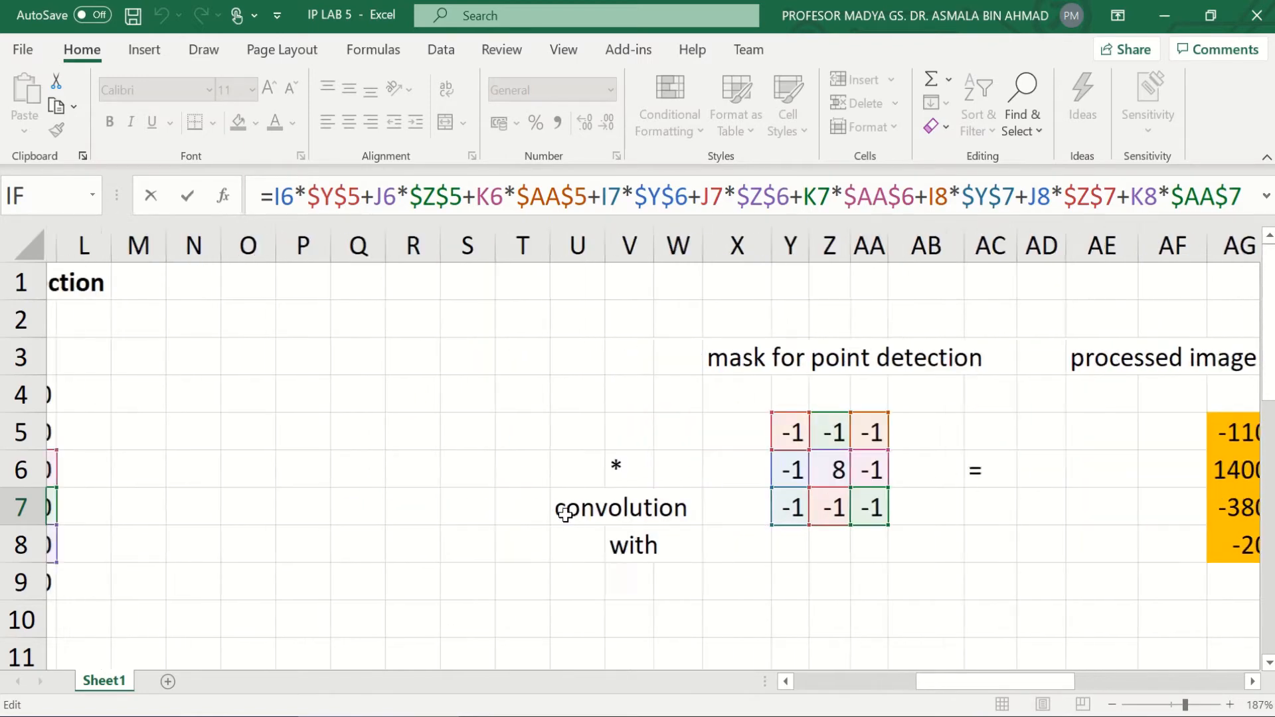
pyautogui.hscroll(-7, 565, 515)
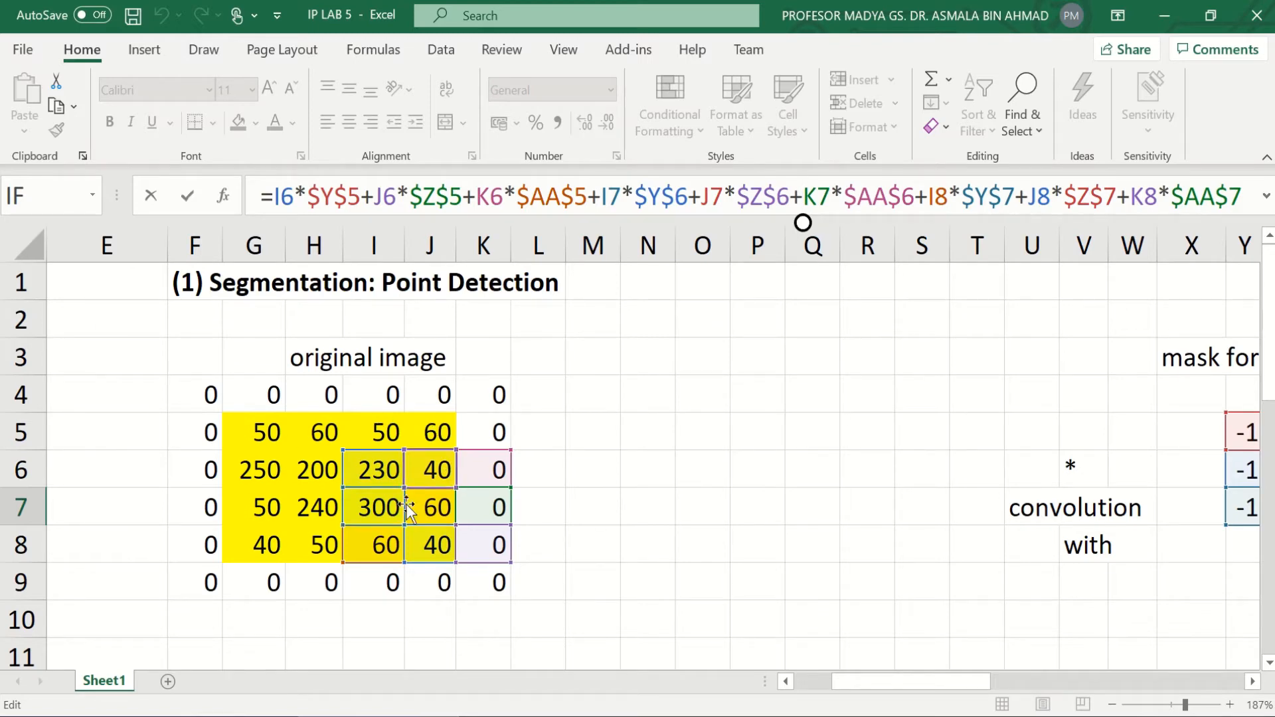
pyautogui.hscroll(5, 590, 521)
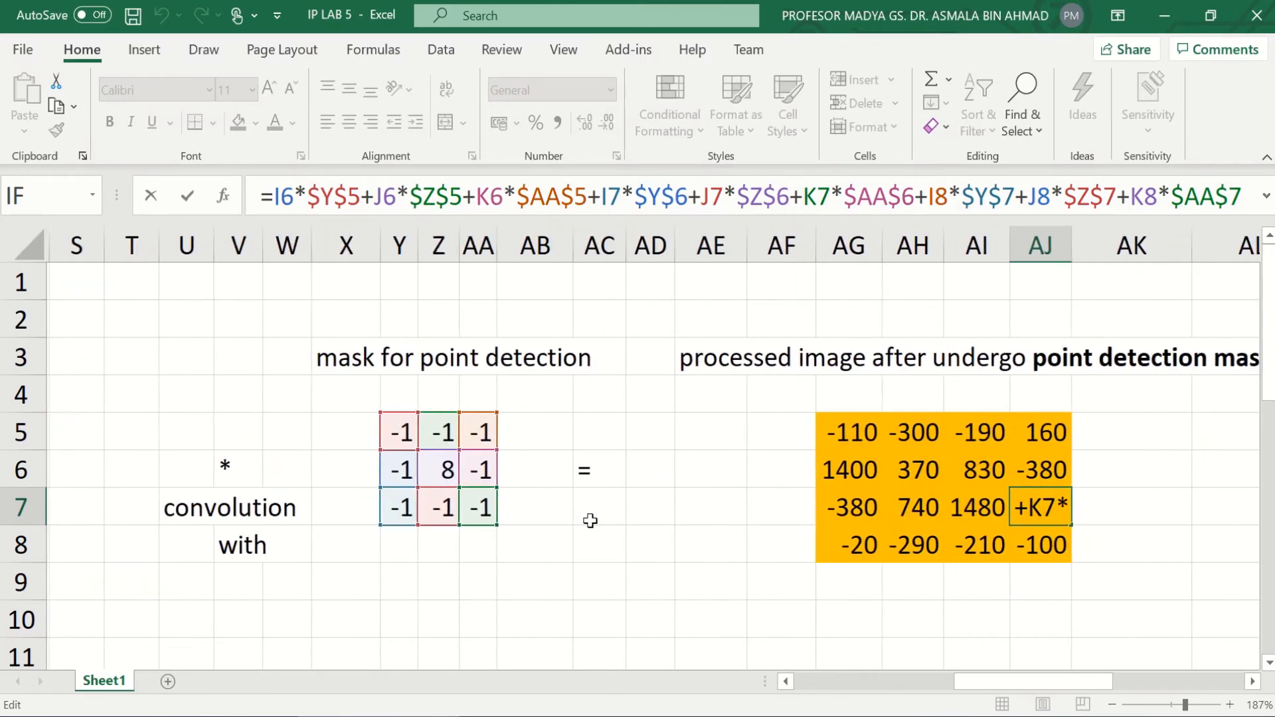
pyautogui.hotkey('ctrl', 'Return')
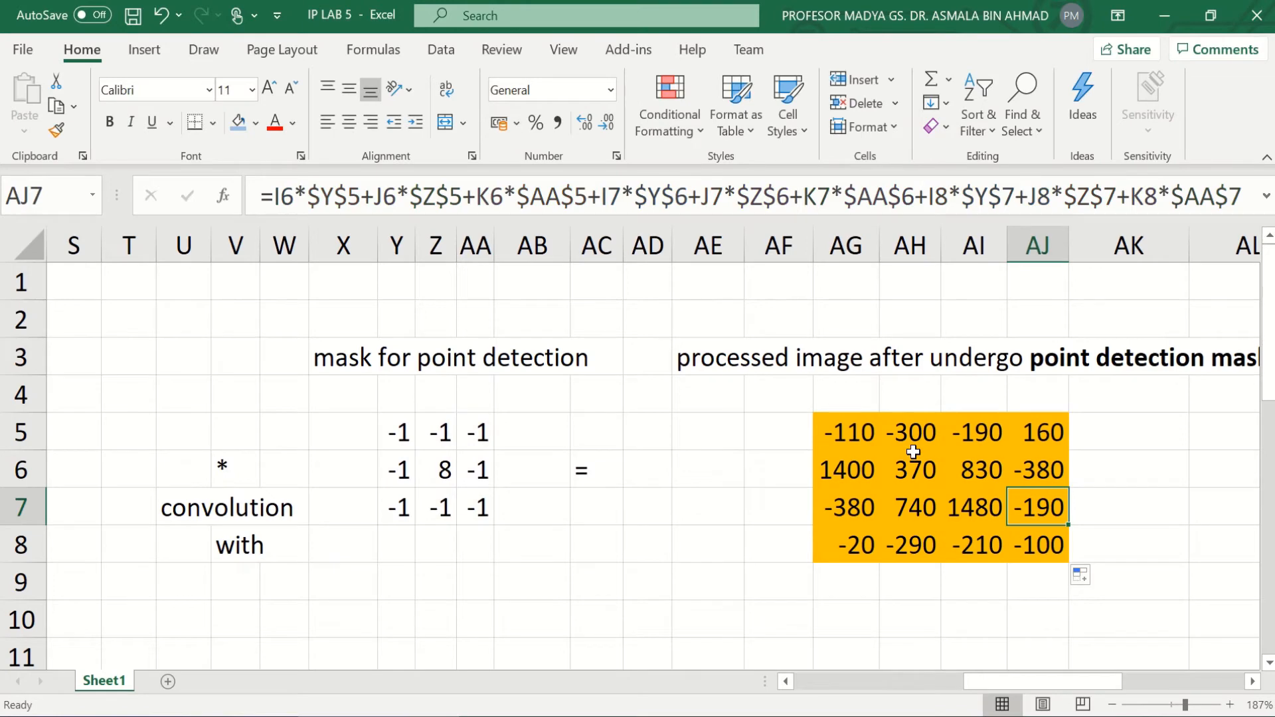
# - Examine the matrix produced by the point detection mask, focusing on the value in AG6
pyautogui.hscroll(1, 913, 452)
pyautogui.hscroll(1, 913, 452)
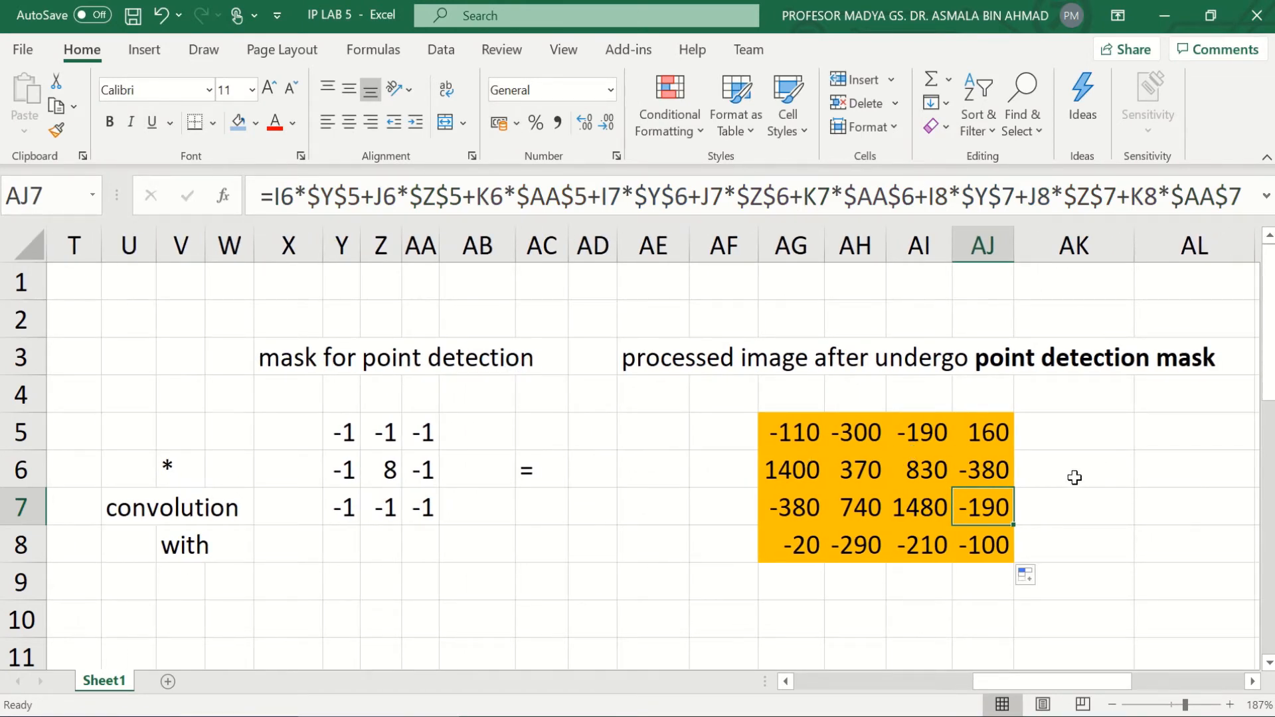
pyautogui.hscroll(1, 1073, 476)
pyautogui.hscroll(1, 1074, 476)
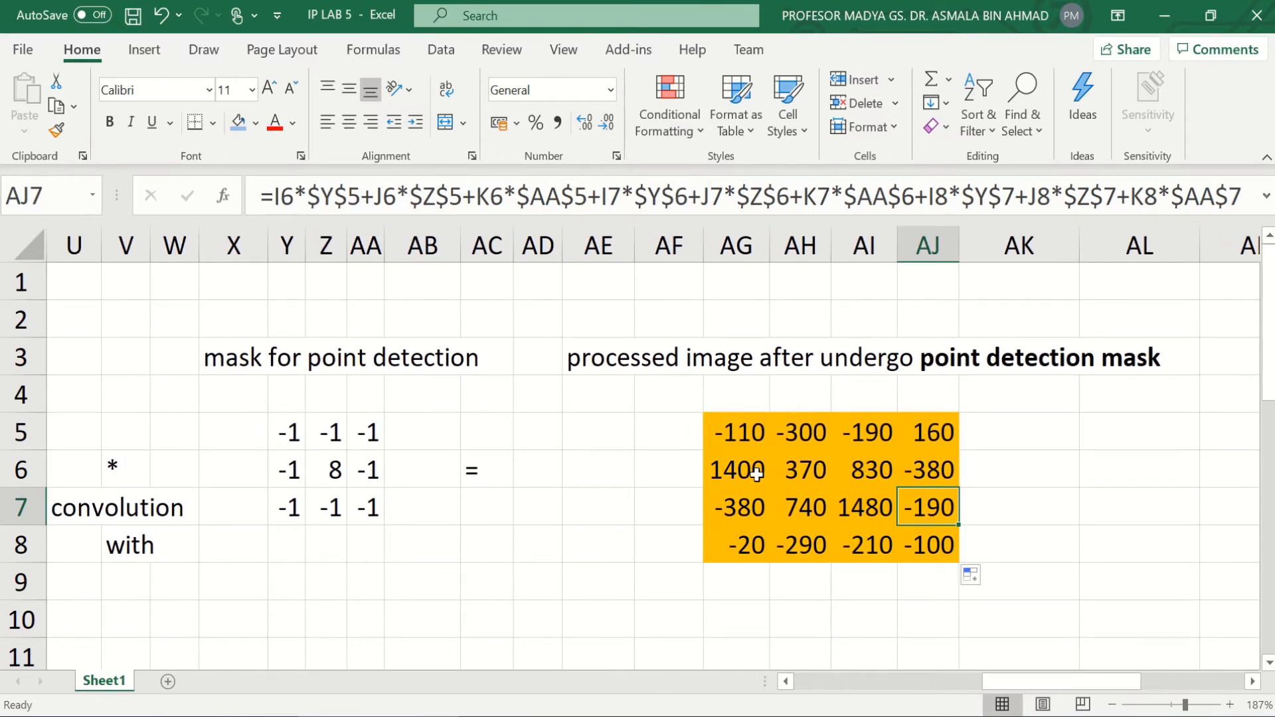
pyautogui.click(757, 474)
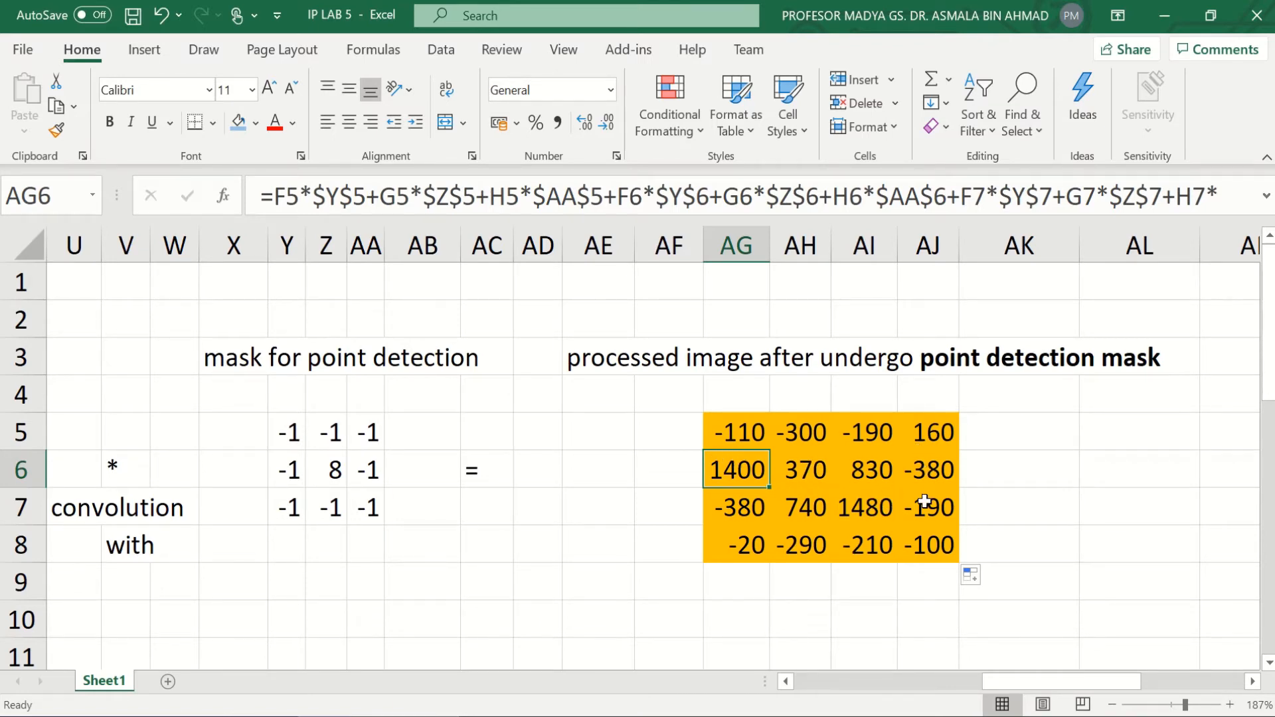
# - Compare the point detection values in AG6 and AI7 with the threshold in AN7
pyautogui.hscroll(3, 925, 501)
pyautogui.hscroll(-2, 924, 502)
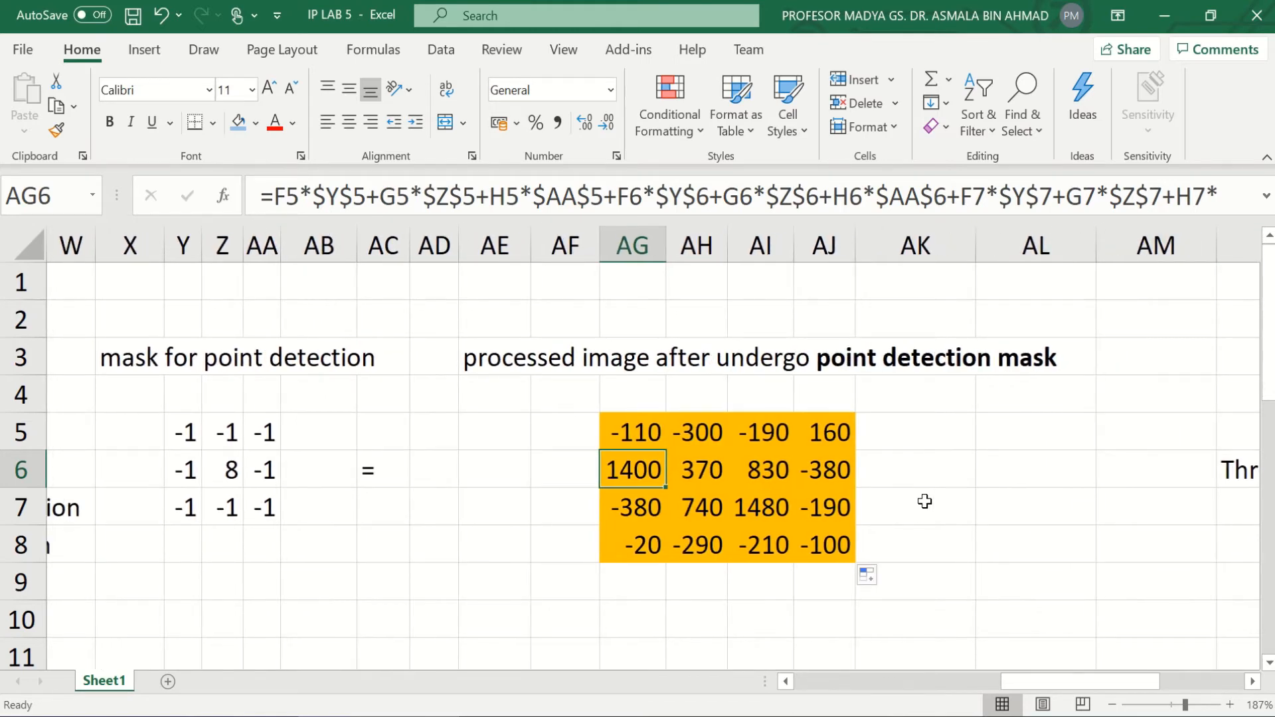
pyautogui.hscroll(2, 924, 502)
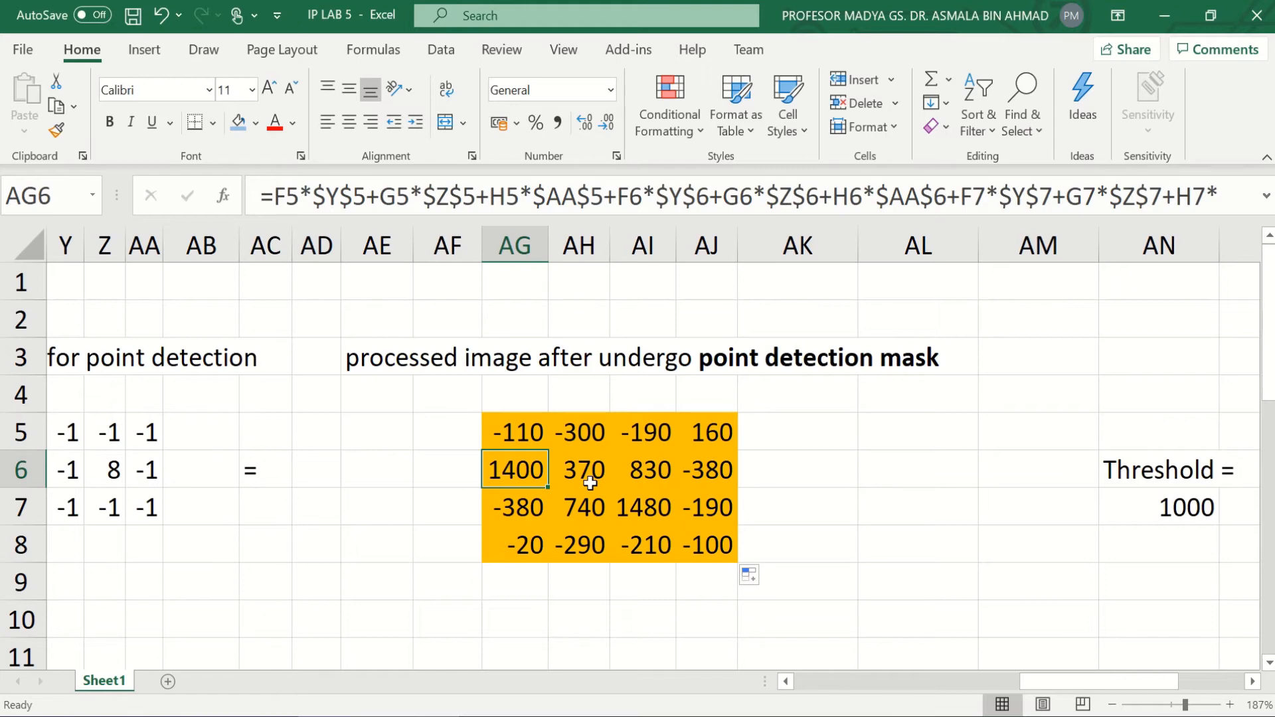
pyautogui.hscroll(3, 878, 515)
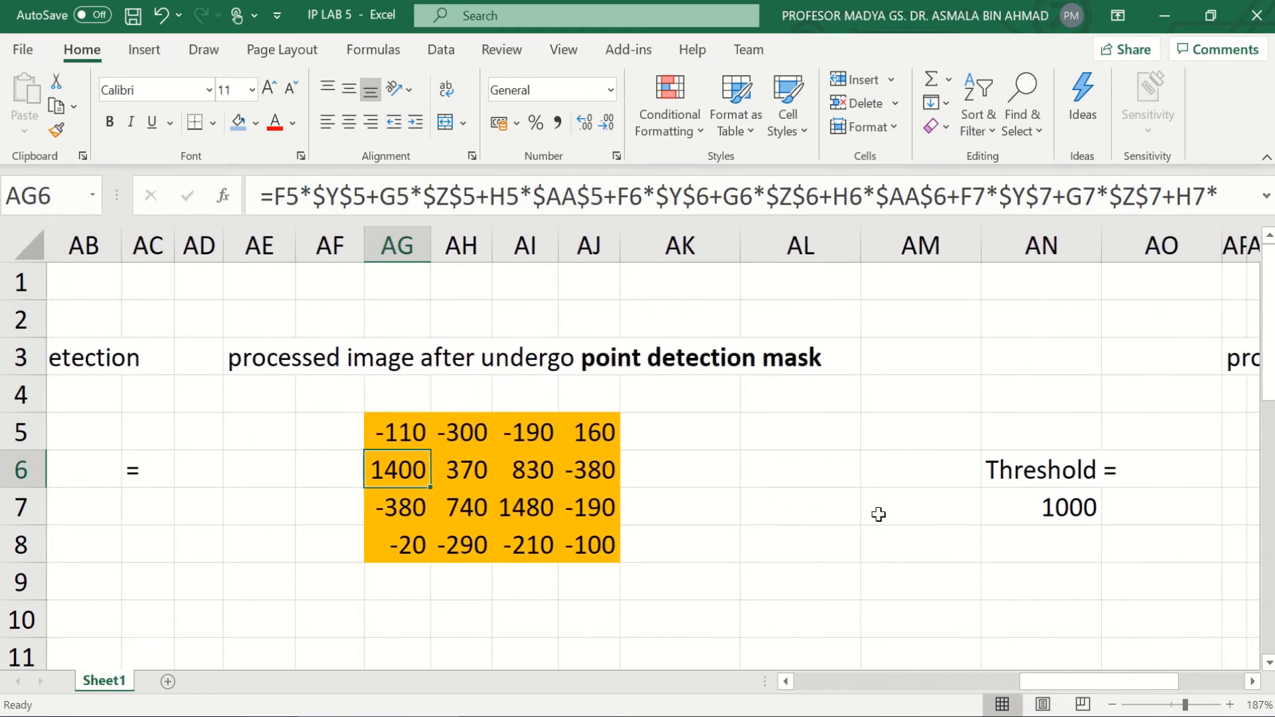
pyautogui.hscroll(1, 879, 514)
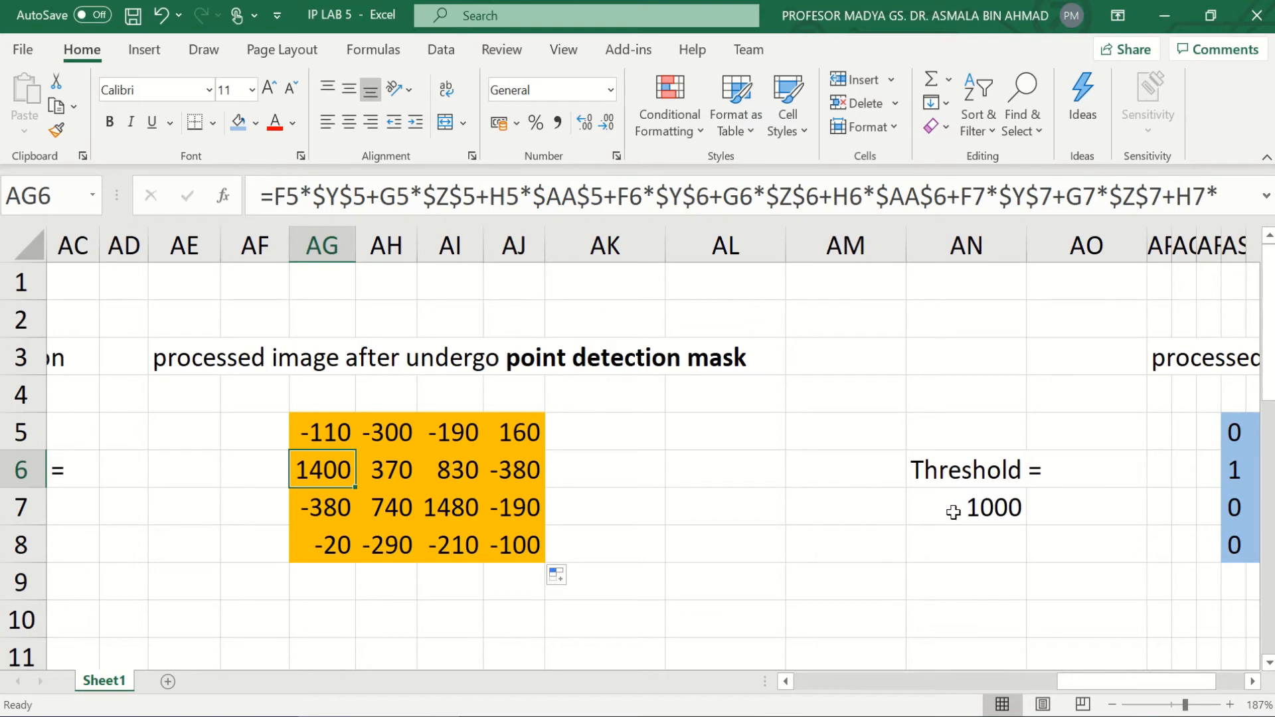
pyautogui.hscroll(-1, 953, 512)
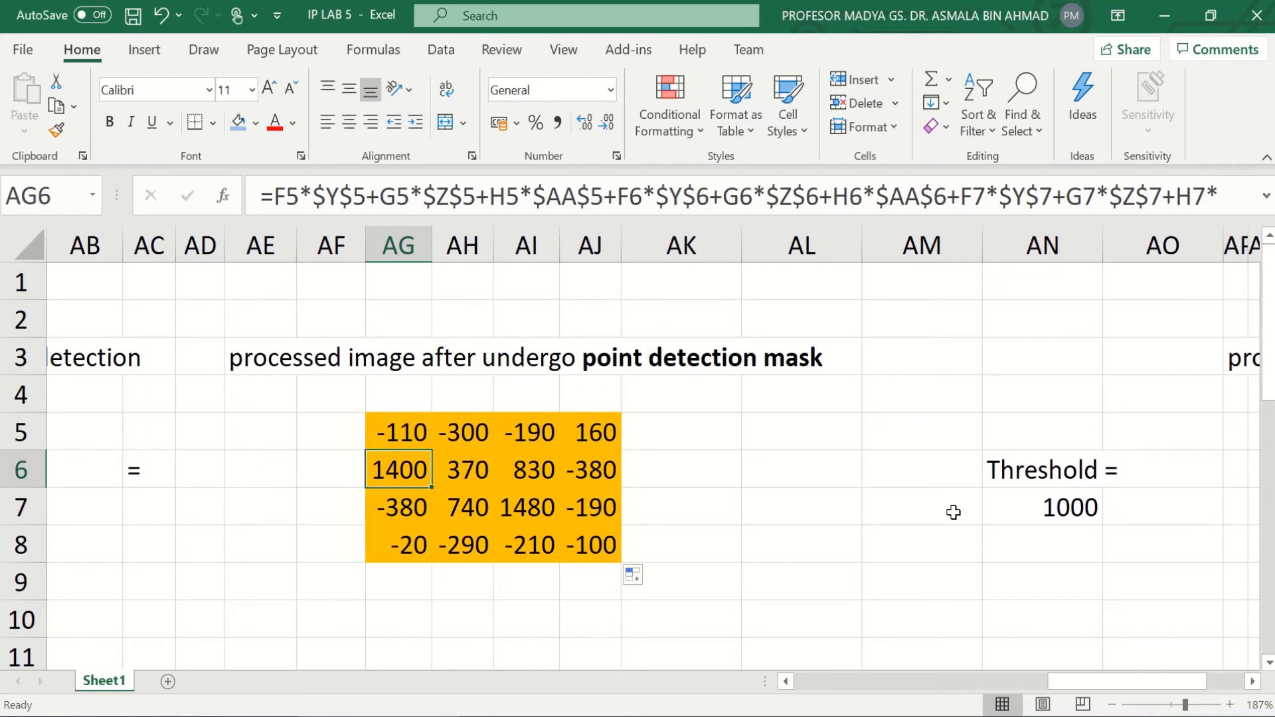
pyautogui.click(499, 502)
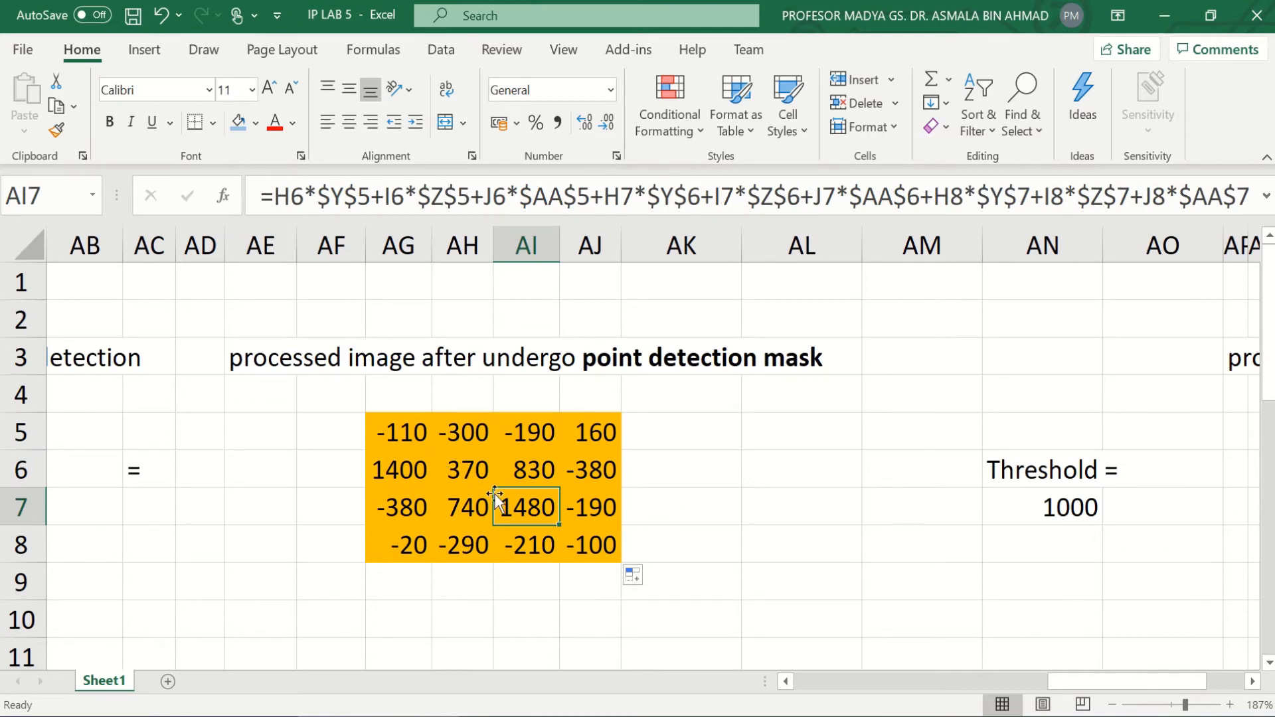
pyautogui.click(397, 467)
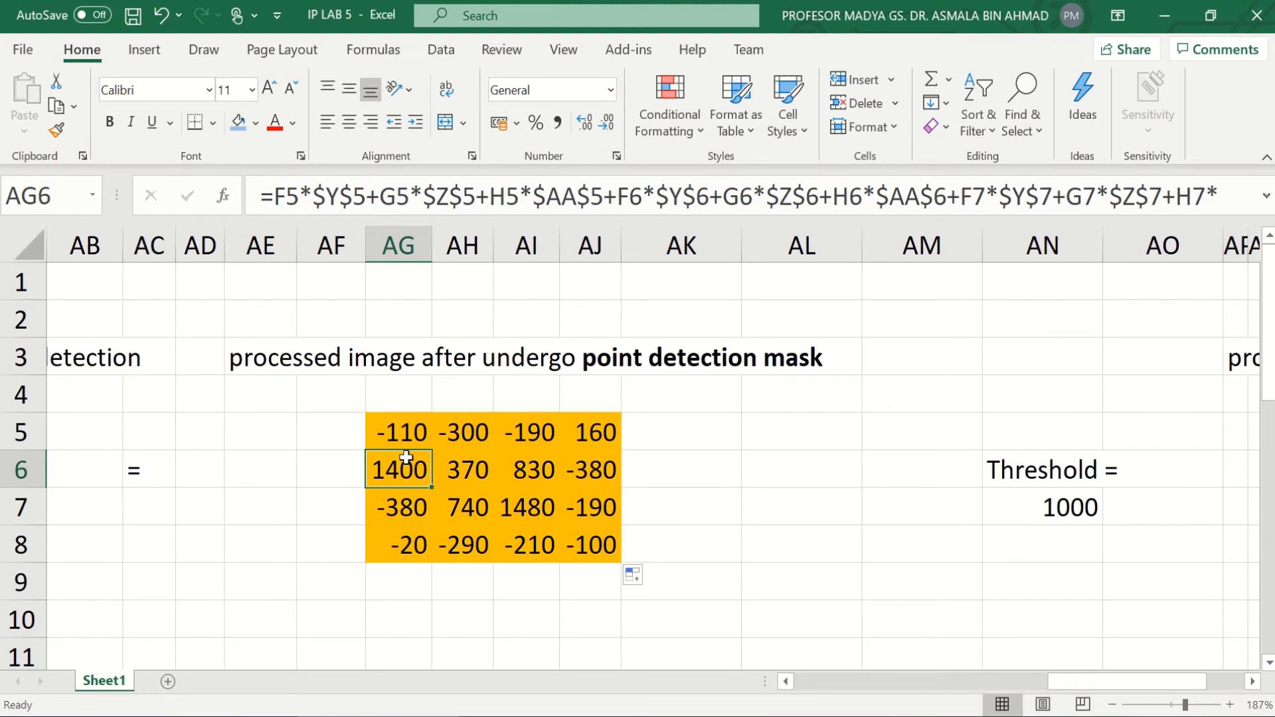
pyautogui.click(520, 506)
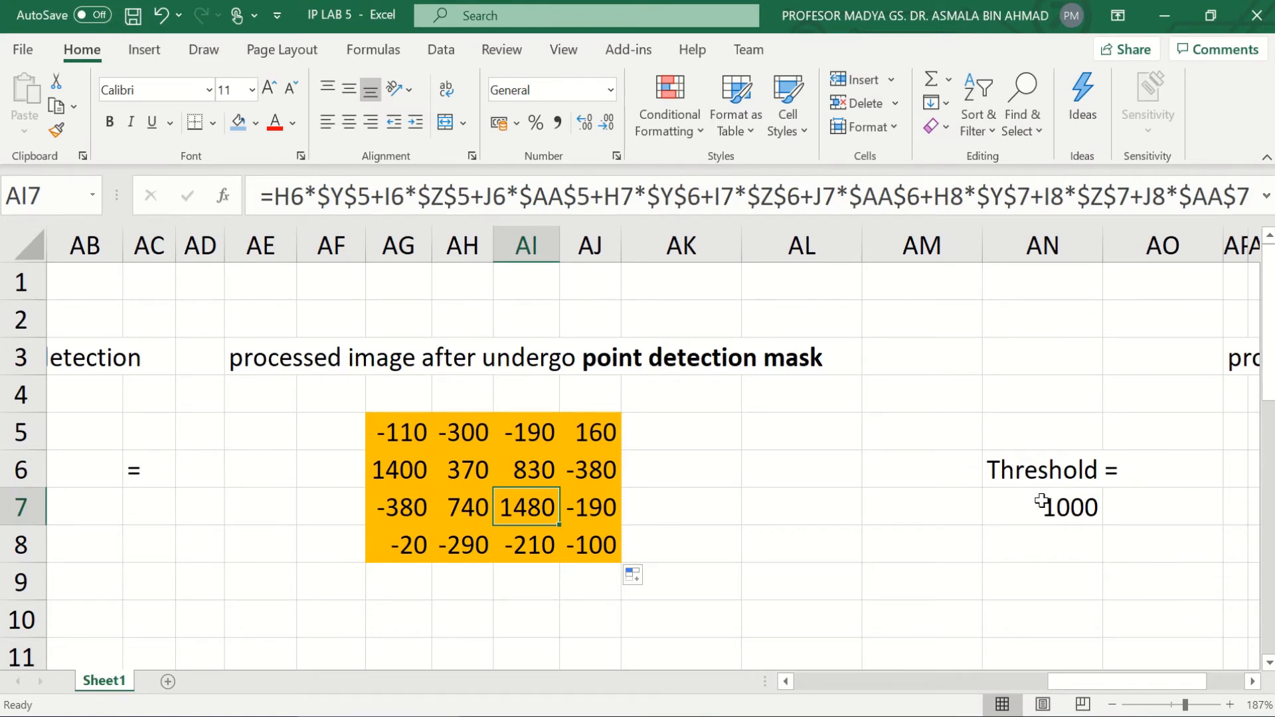
# - Inspect the thresholding formula in AS5 and trace its references to AG5 and $AN$7, leaving it unedited
pyautogui.hscroll(4, 1041, 501)
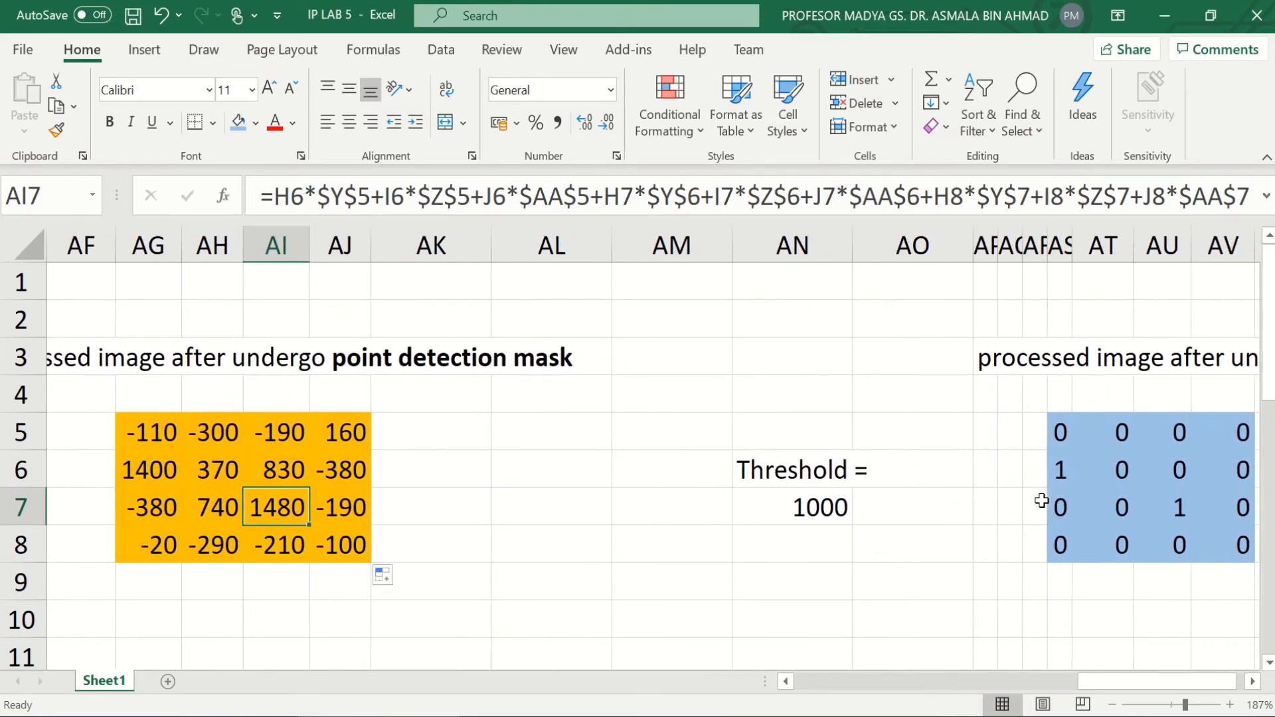
pyautogui.click(1063, 433)
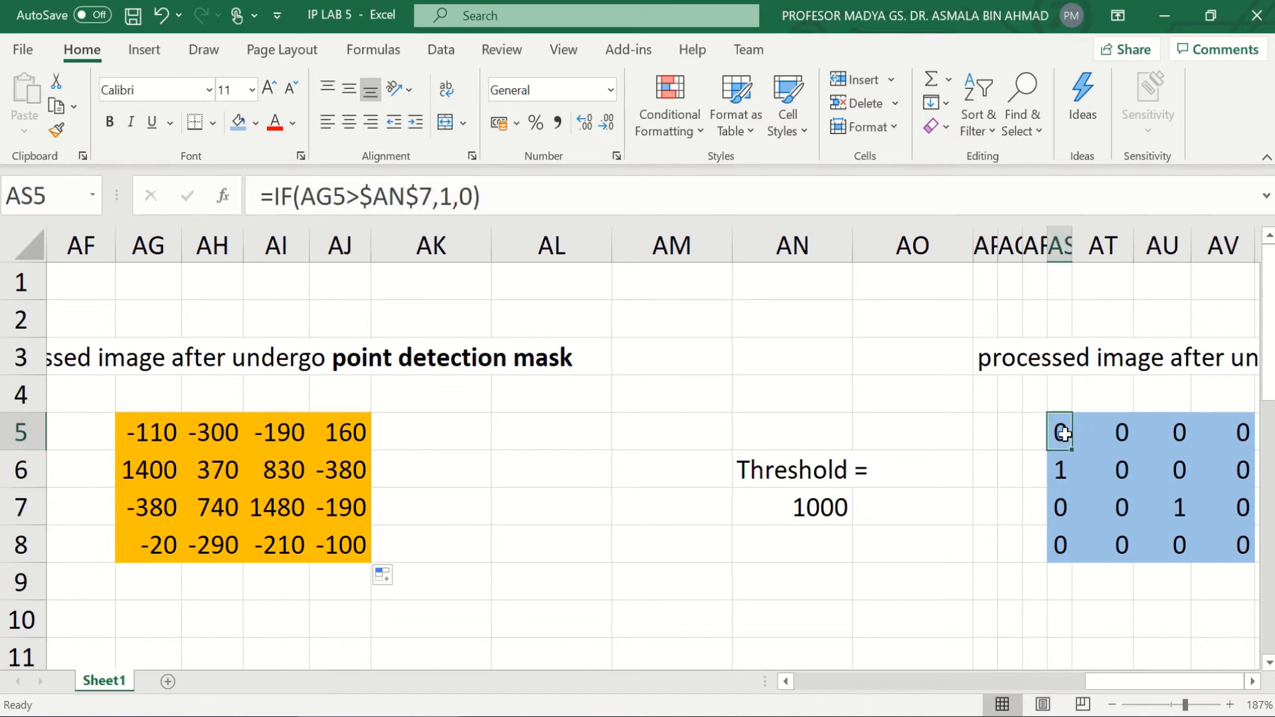
pyautogui.click(554, 187)
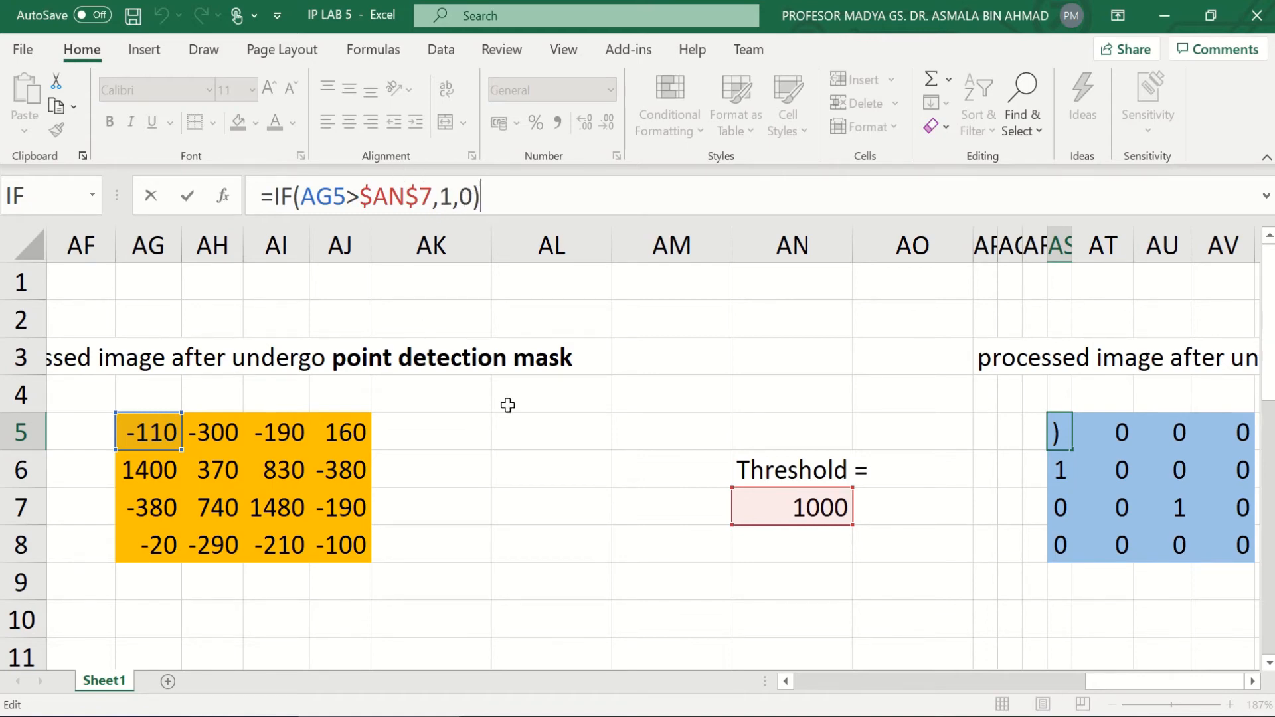
pyautogui.press('Return')
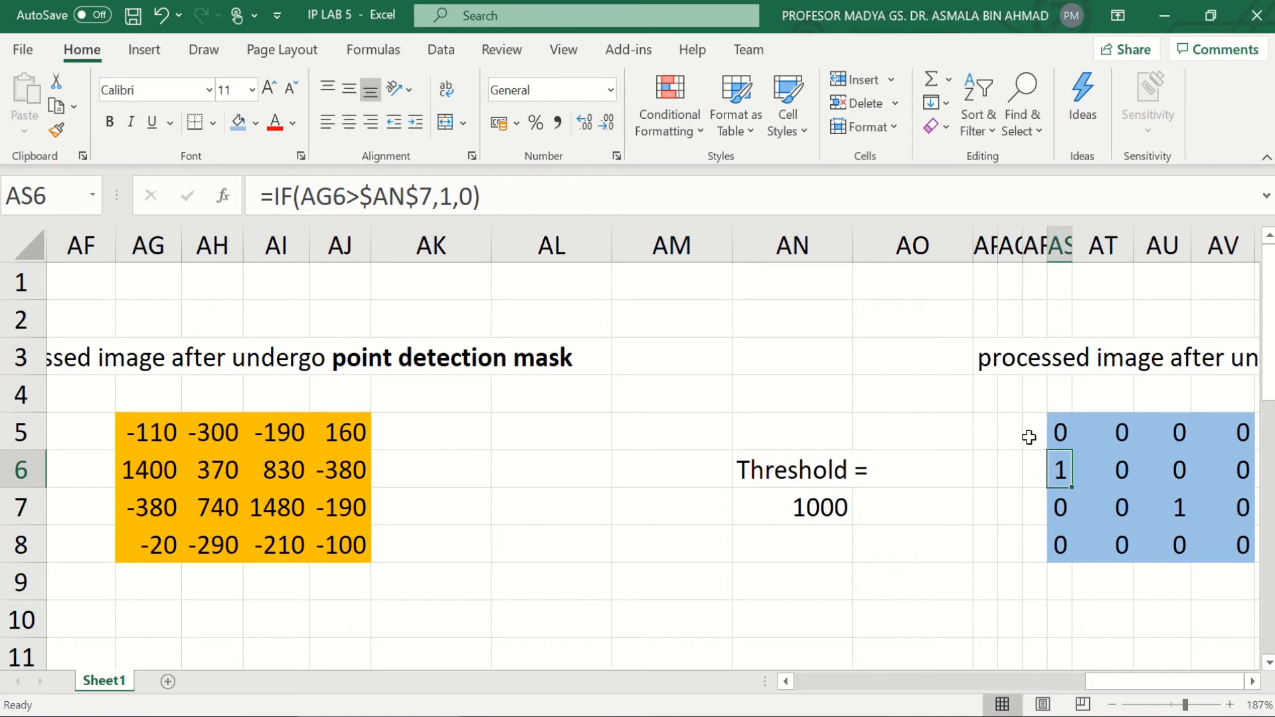
pyautogui.click(1057, 433)
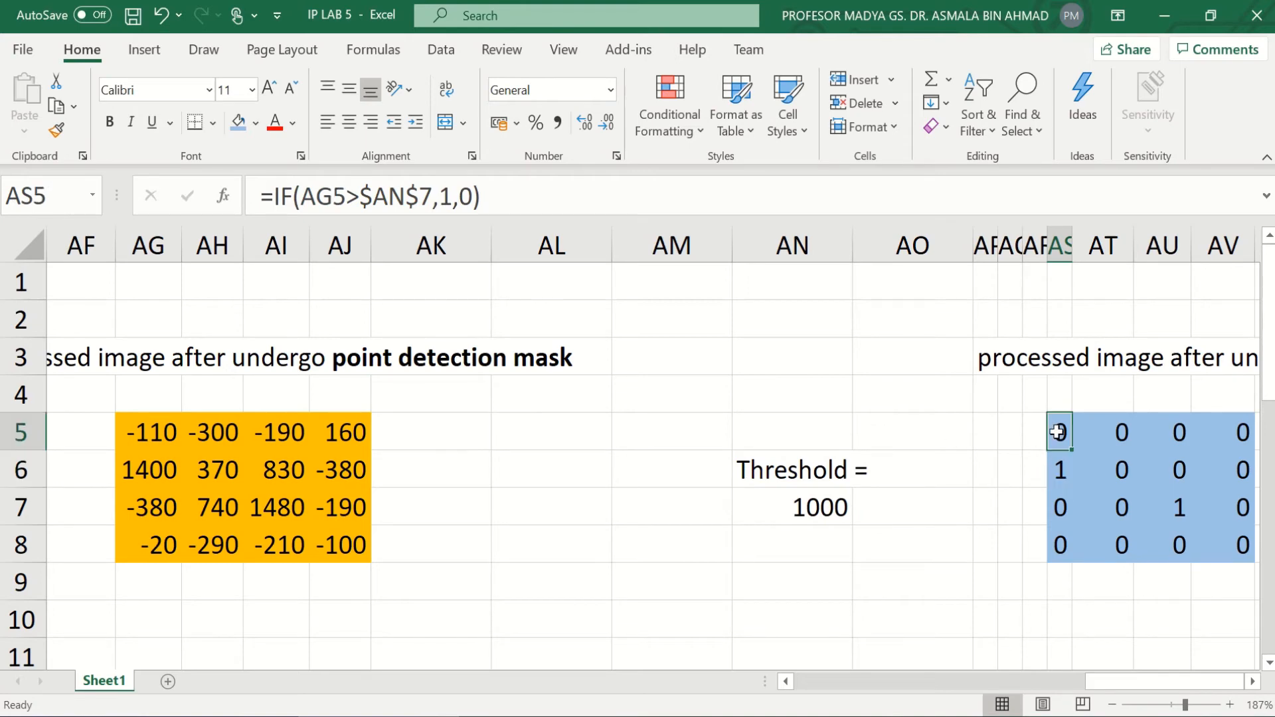
pyautogui.click(539, 194)
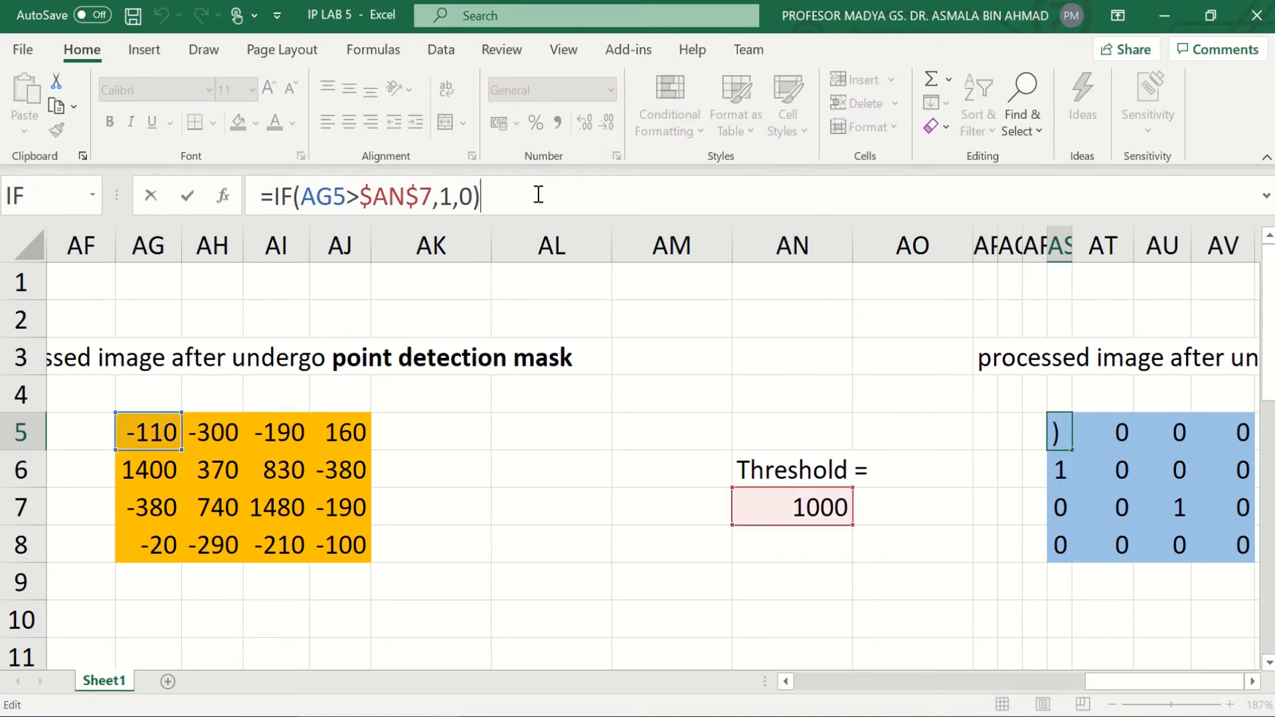
pyautogui.click(988, 430)
pyautogui.rightClick(992, 430)
pyautogui.click(987, 429)
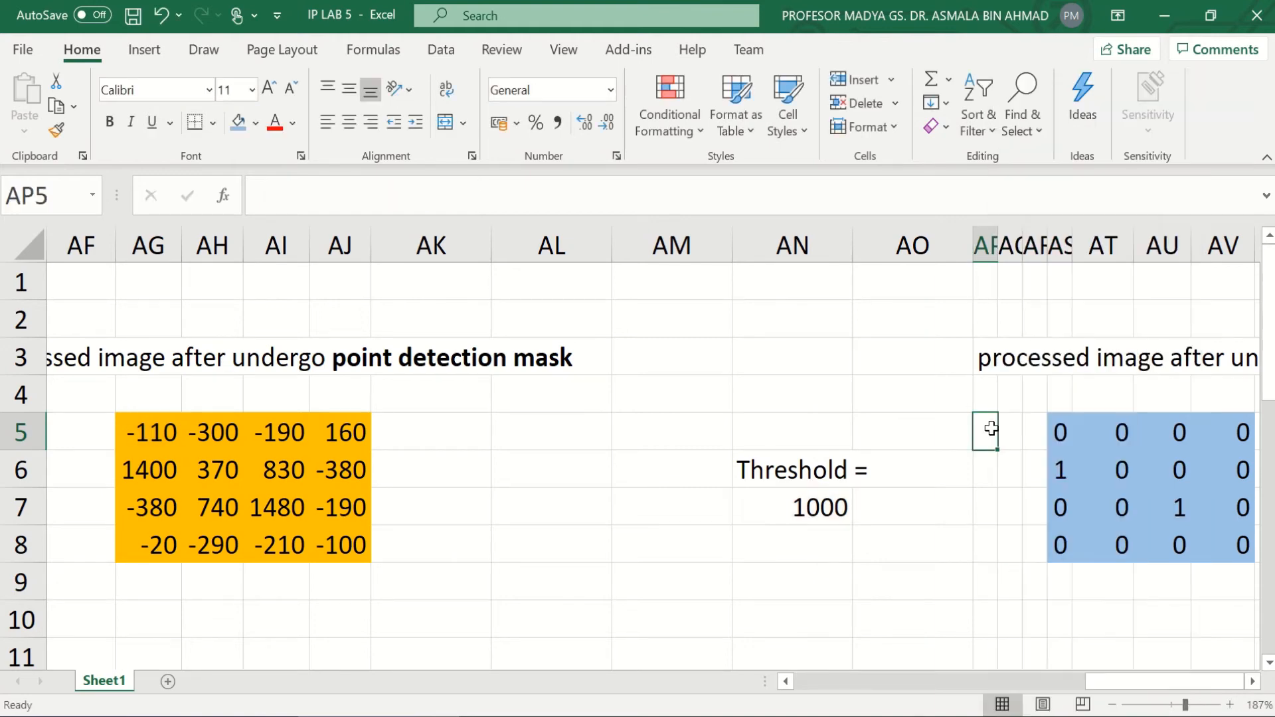
# - Compare thresholded cells AS6 and AU7 and their IF formulas with the matching cells in the point detection matrix
pyautogui.hscroll(2, 1172, 463)
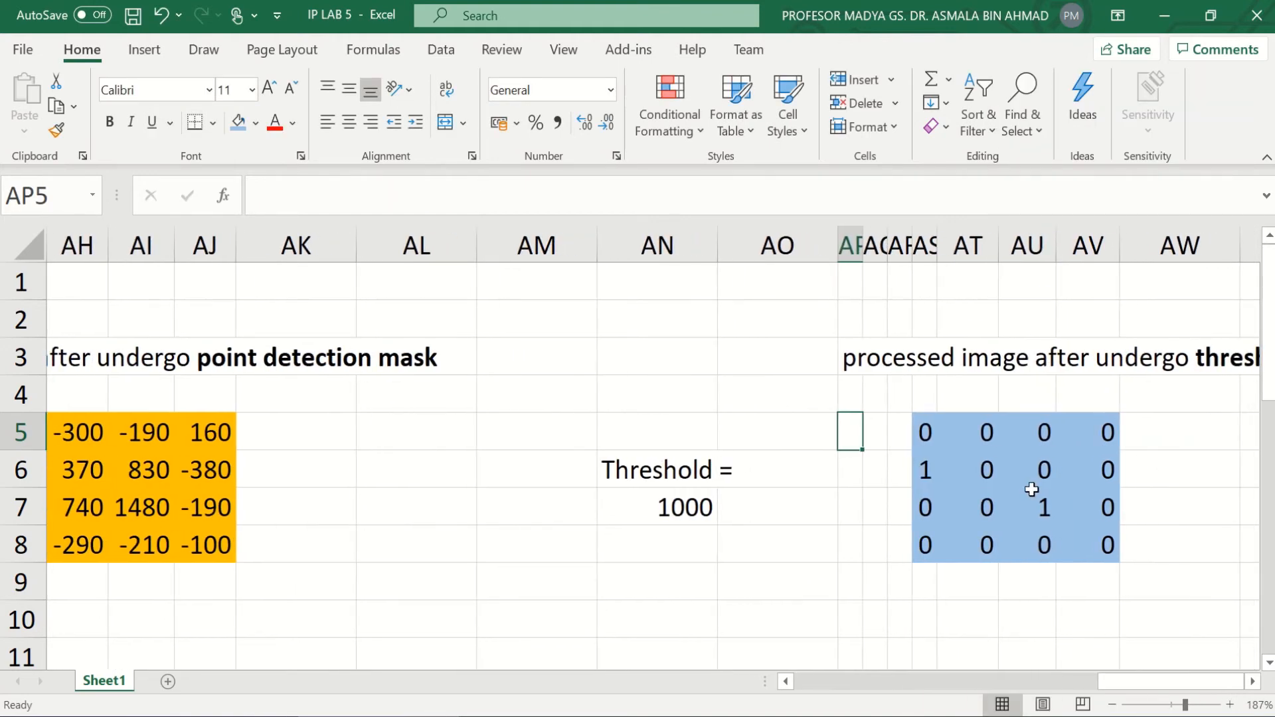
pyautogui.click(1031, 492)
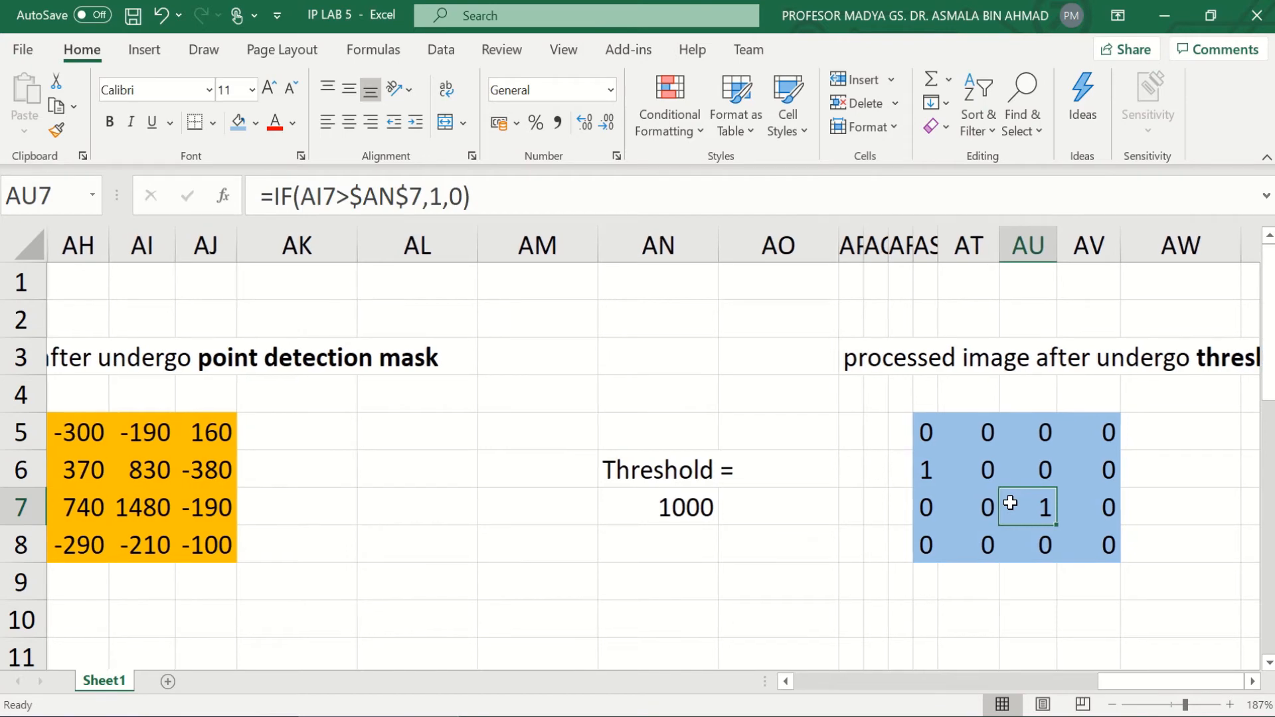
pyautogui.hscroll(-1, 1010, 503)
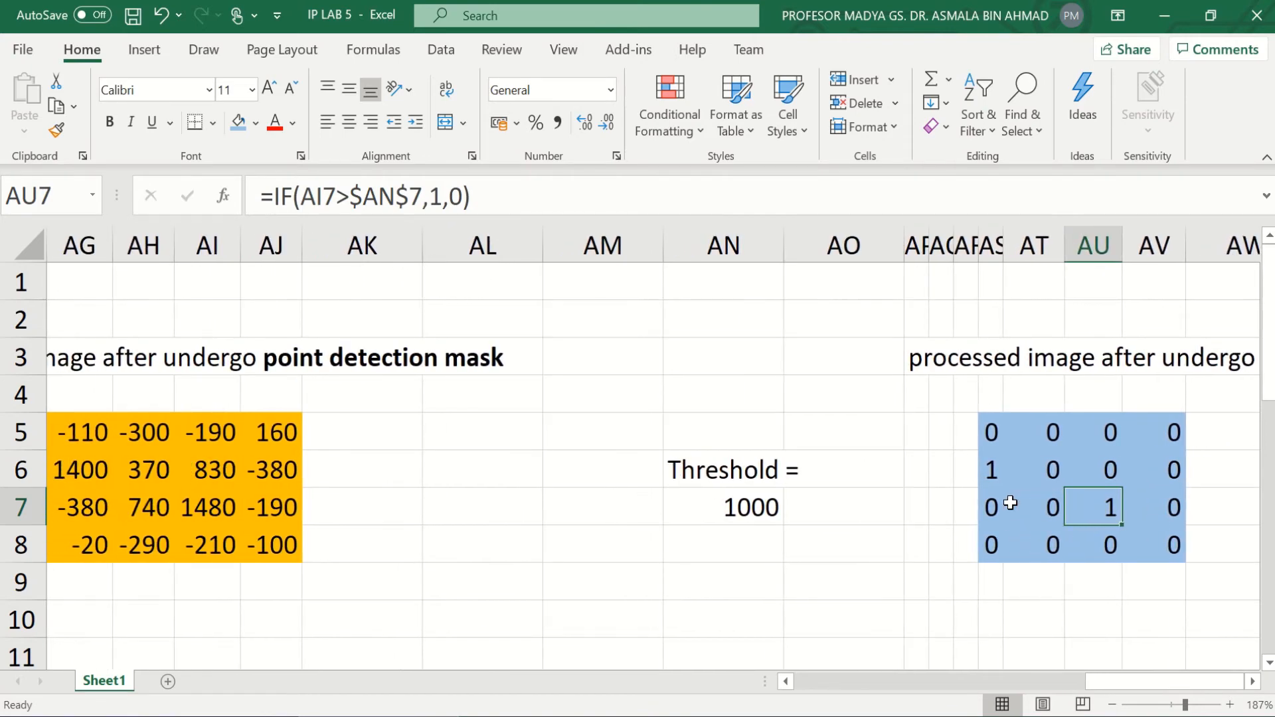
pyautogui.click(991, 477)
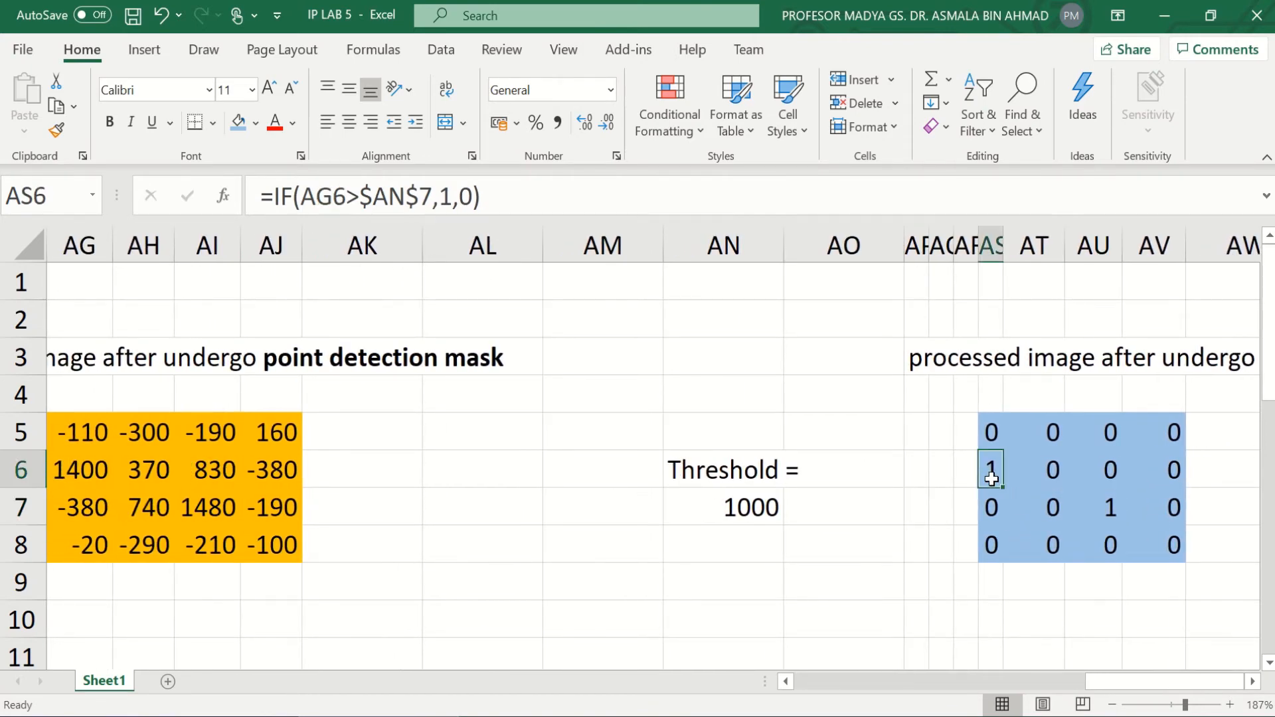
pyautogui.click(1103, 517)
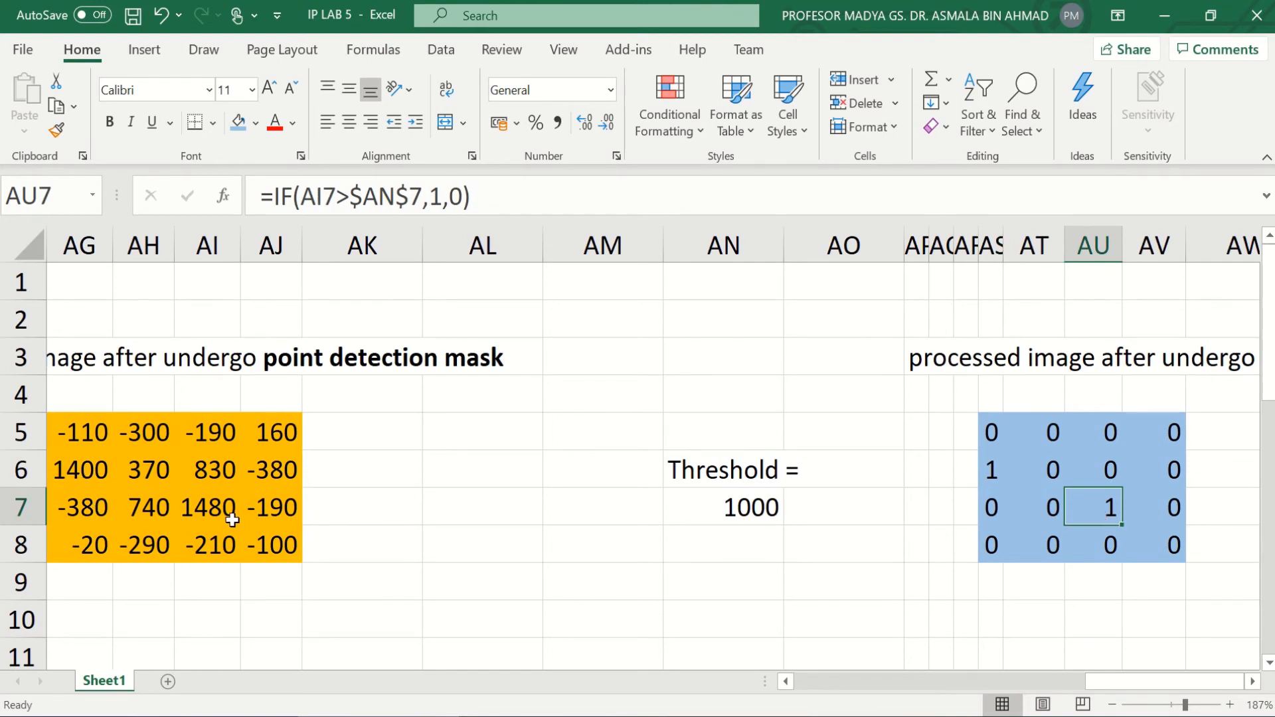
pyautogui.hscroll(4, 888, 490)
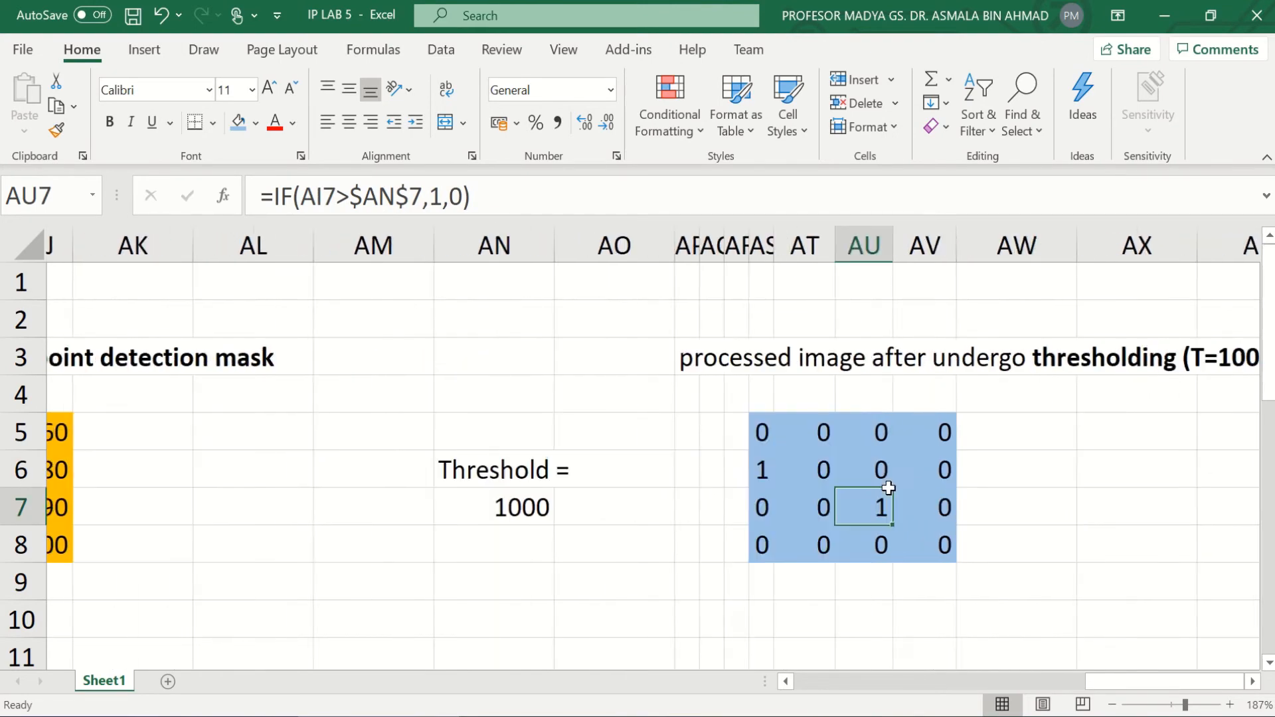
# - Review the point detection workflow from the original image through the mask and processed matrix to the thresholded image
pyautogui.hscroll(1, 888, 490)
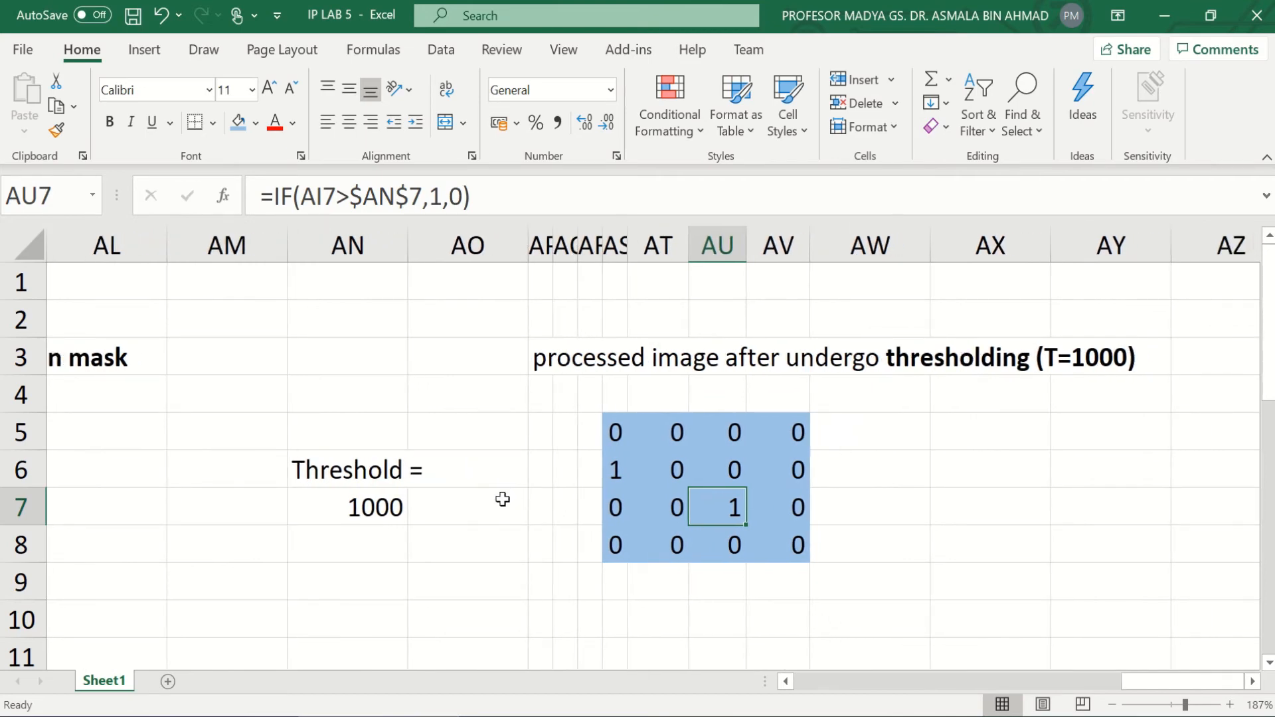
pyautogui.hscroll(-15, 502, 500)
pyautogui.hscroll(-7, 503, 499)
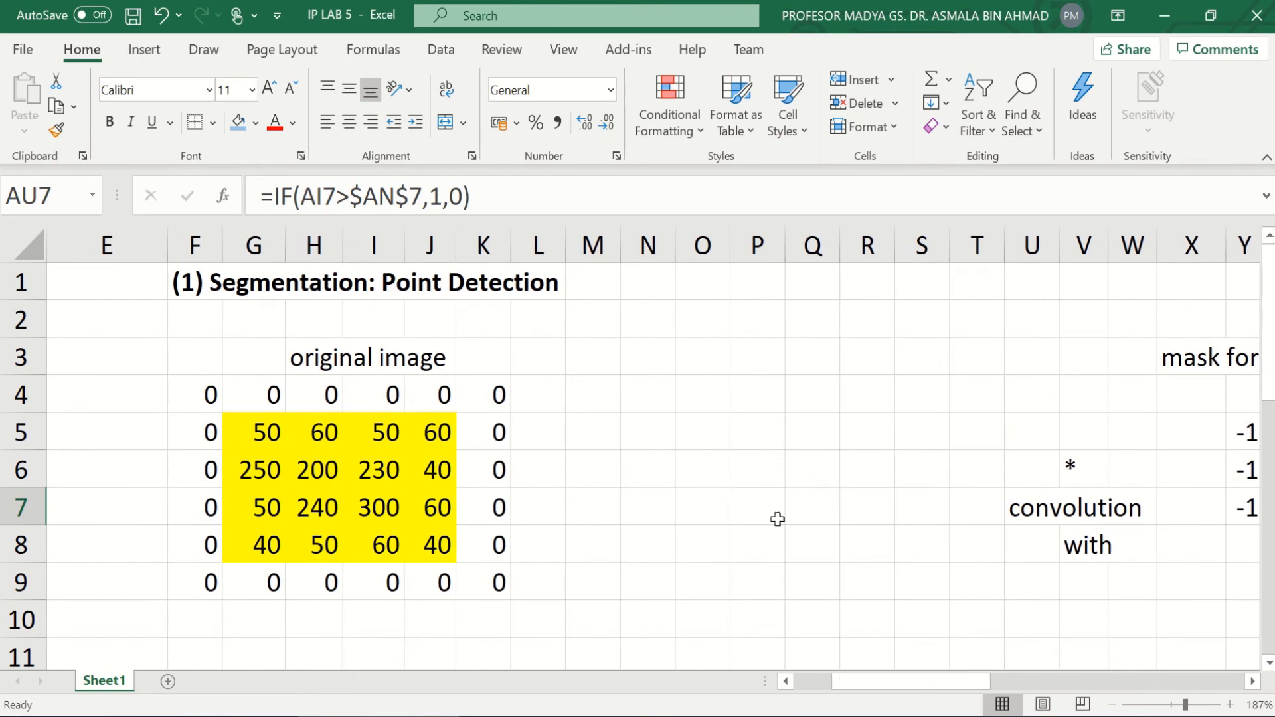
pyautogui.hscroll(2, 775, 519)
pyautogui.hscroll(1, 777, 518)
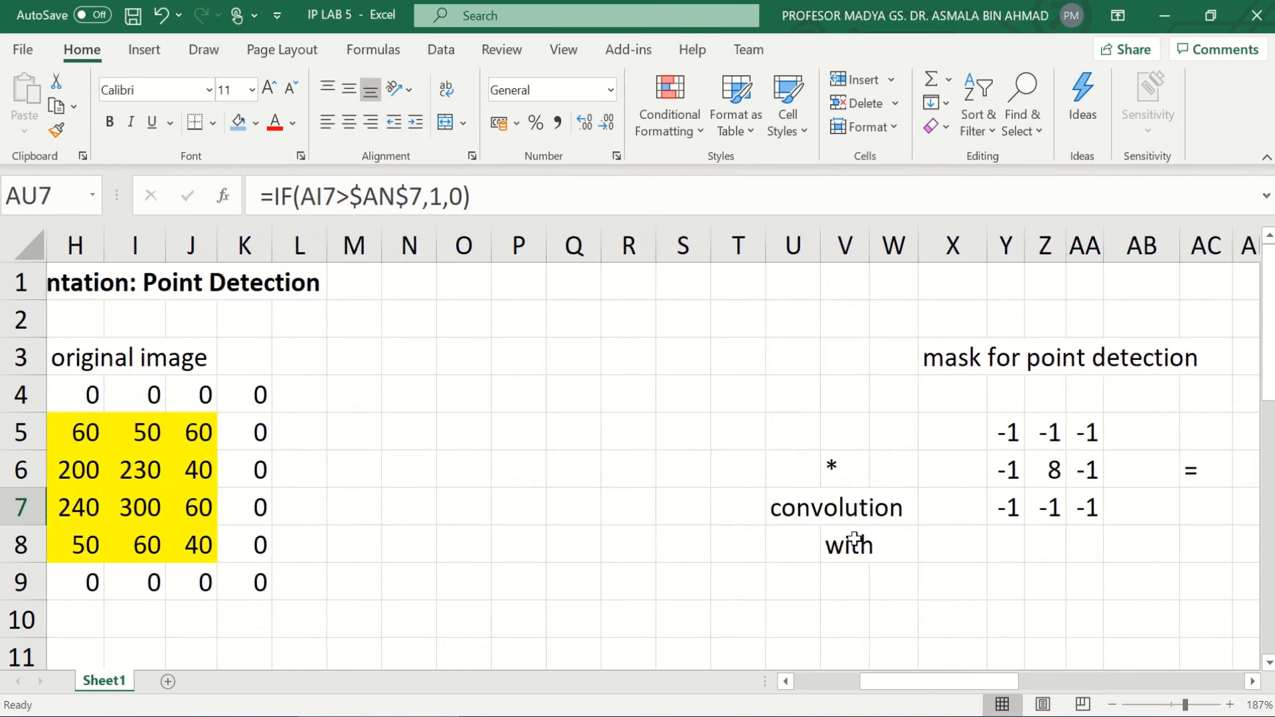
pyautogui.hscroll(2, 854, 539)
pyautogui.hscroll(19, 854, 539)
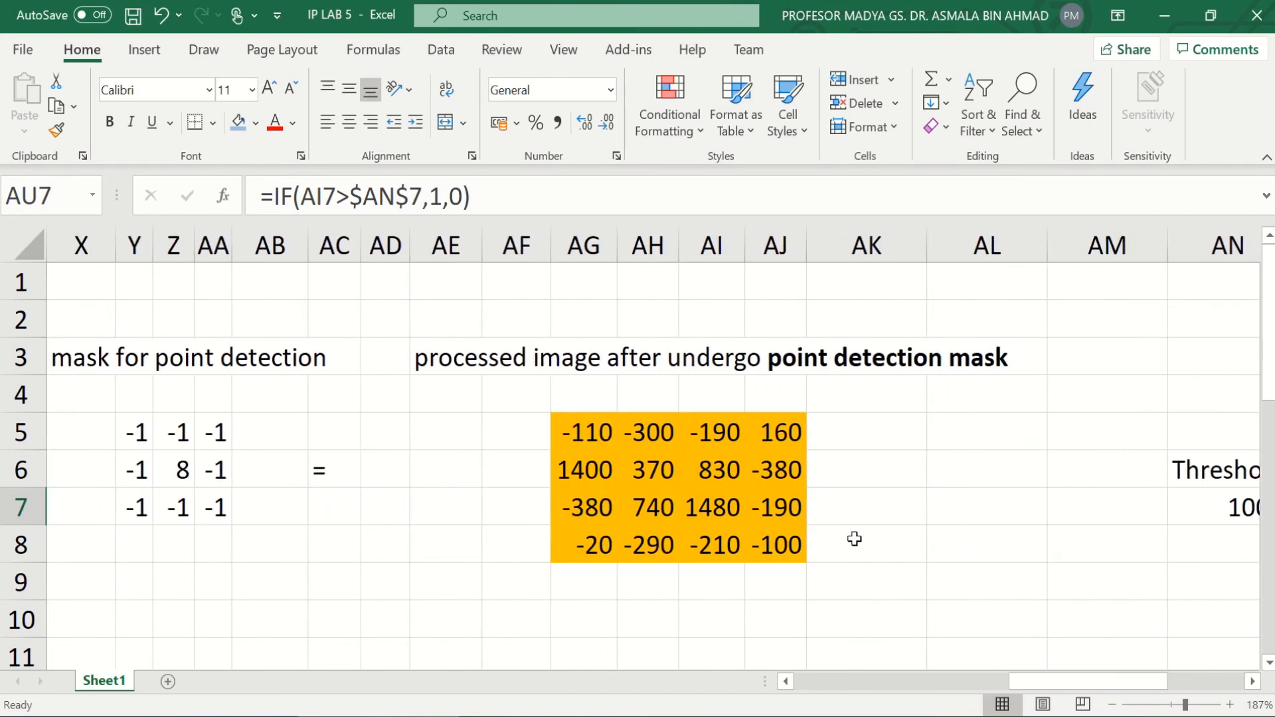
pyautogui.hscroll(4, 854, 539)
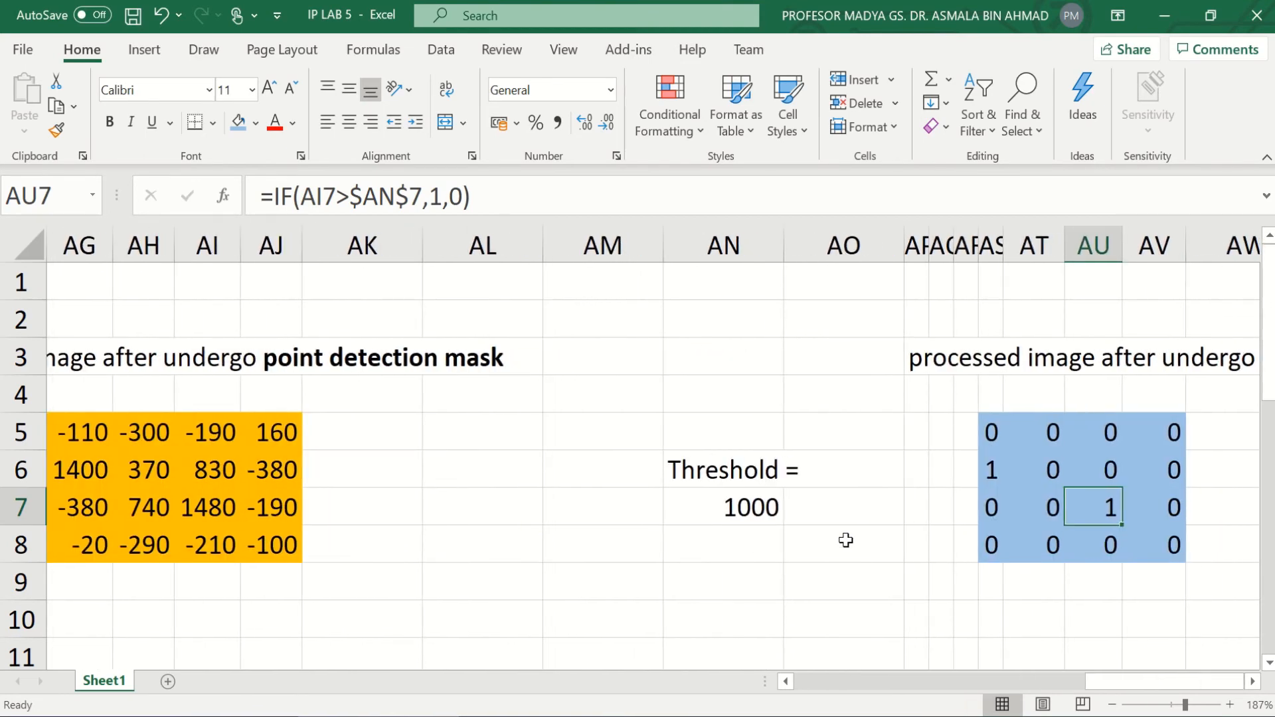
pyautogui.hscroll(2, 764, 552)
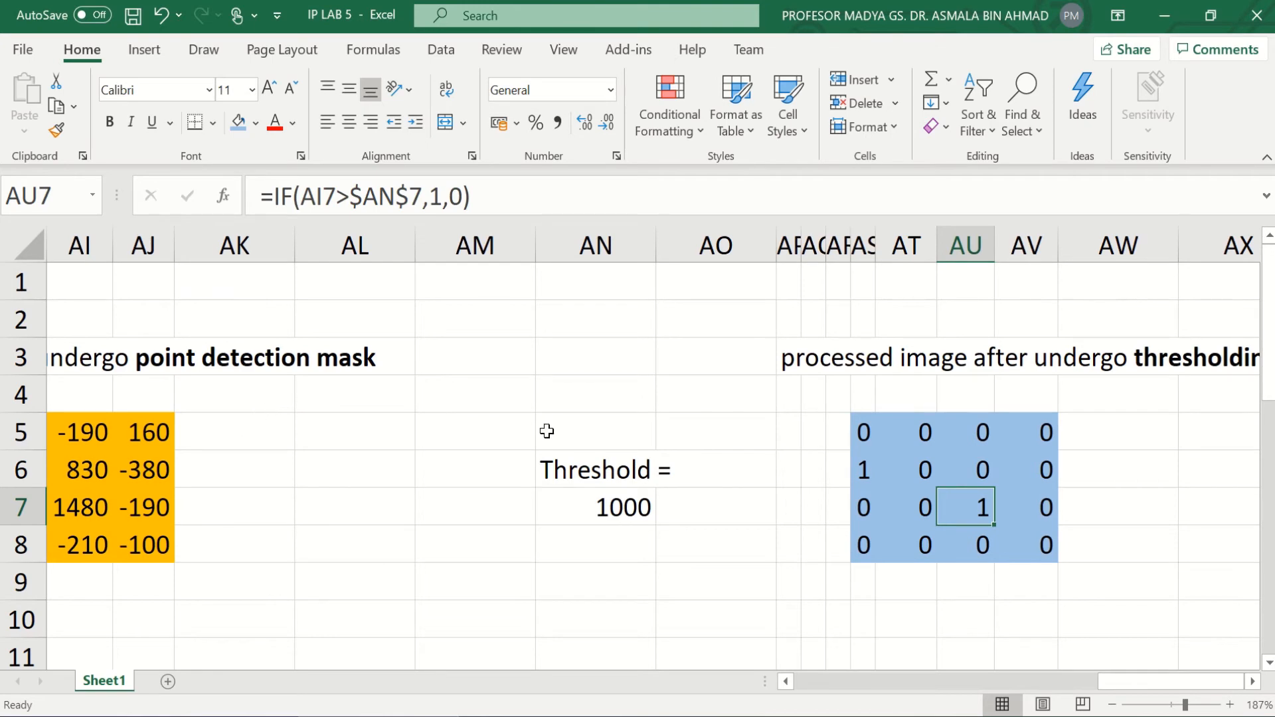
pyautogui.hscroll(3, 547, 431)
# - Go to section (2) Segmentation: Line Detection and examine its original image matrix and 3×3 line detection mask
pyautogui.hscroll(-4, 547, 431)
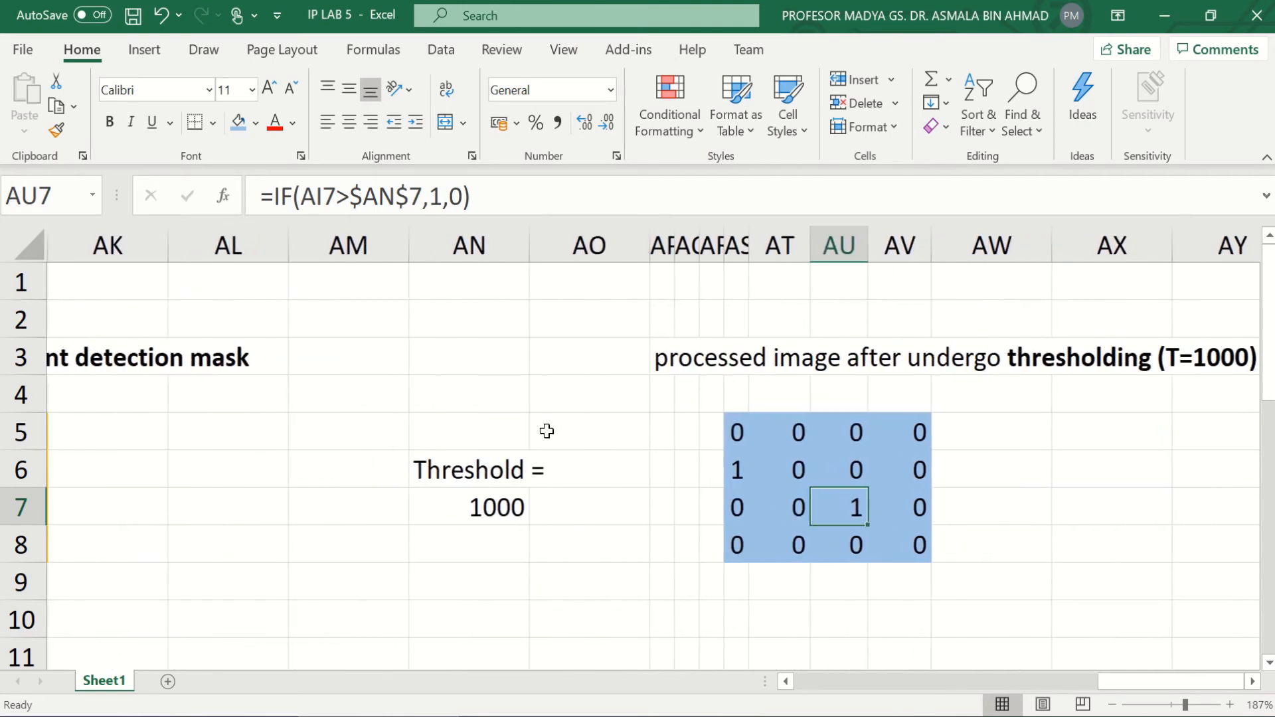
pyautogui.hscroll(-10, 547, 431)
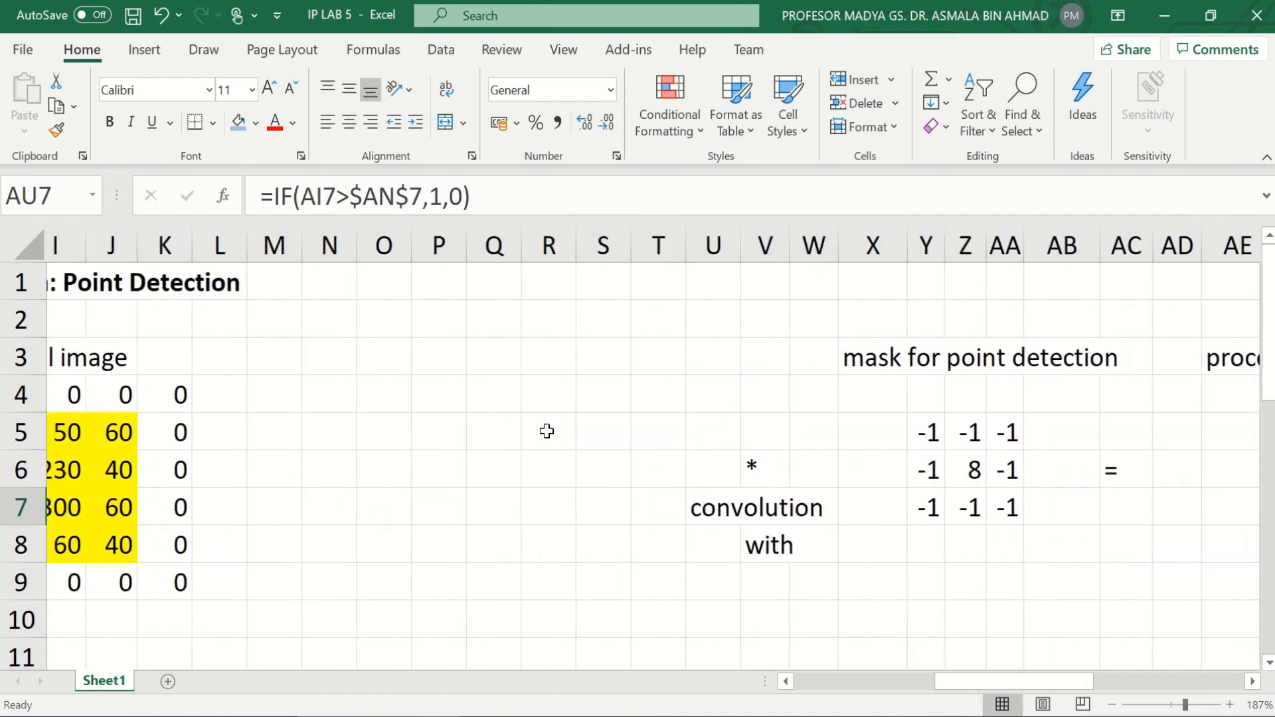
pyautogui.hscroll(-1, 547, 431)
pyautogui.hscroll(3, 547, 431)
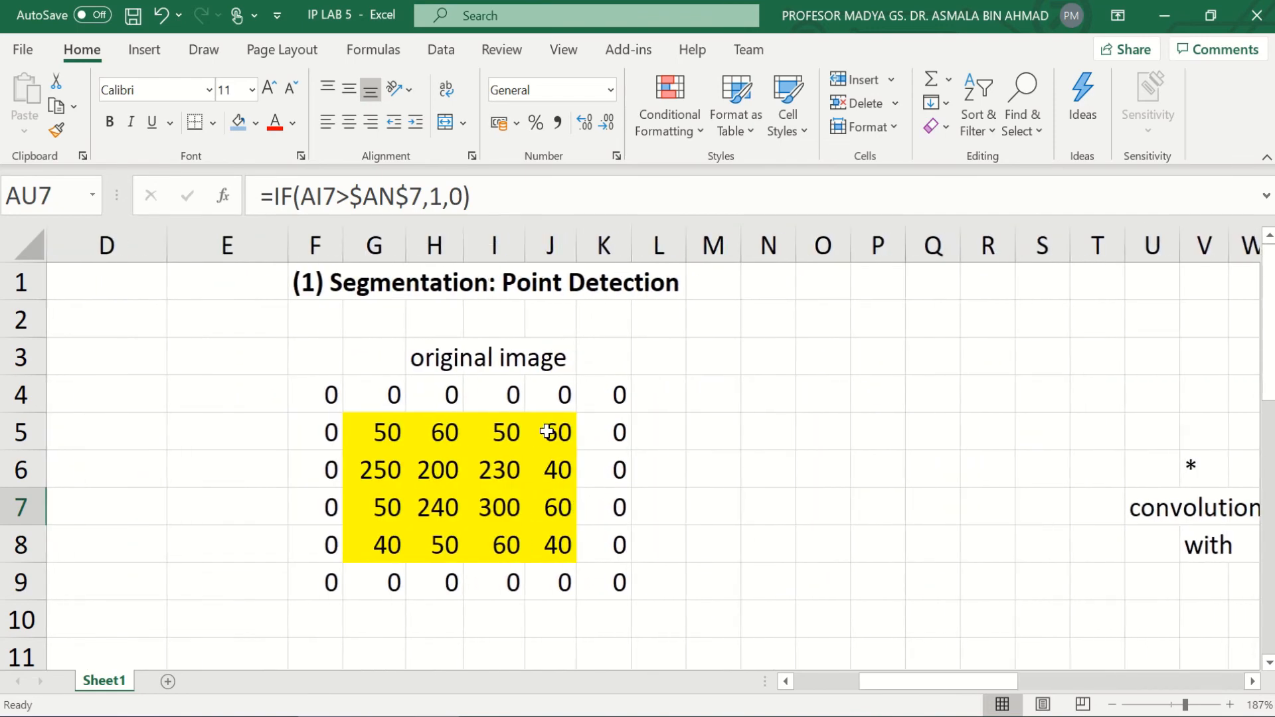
pyautogui.scroll(-3, 661, 512)
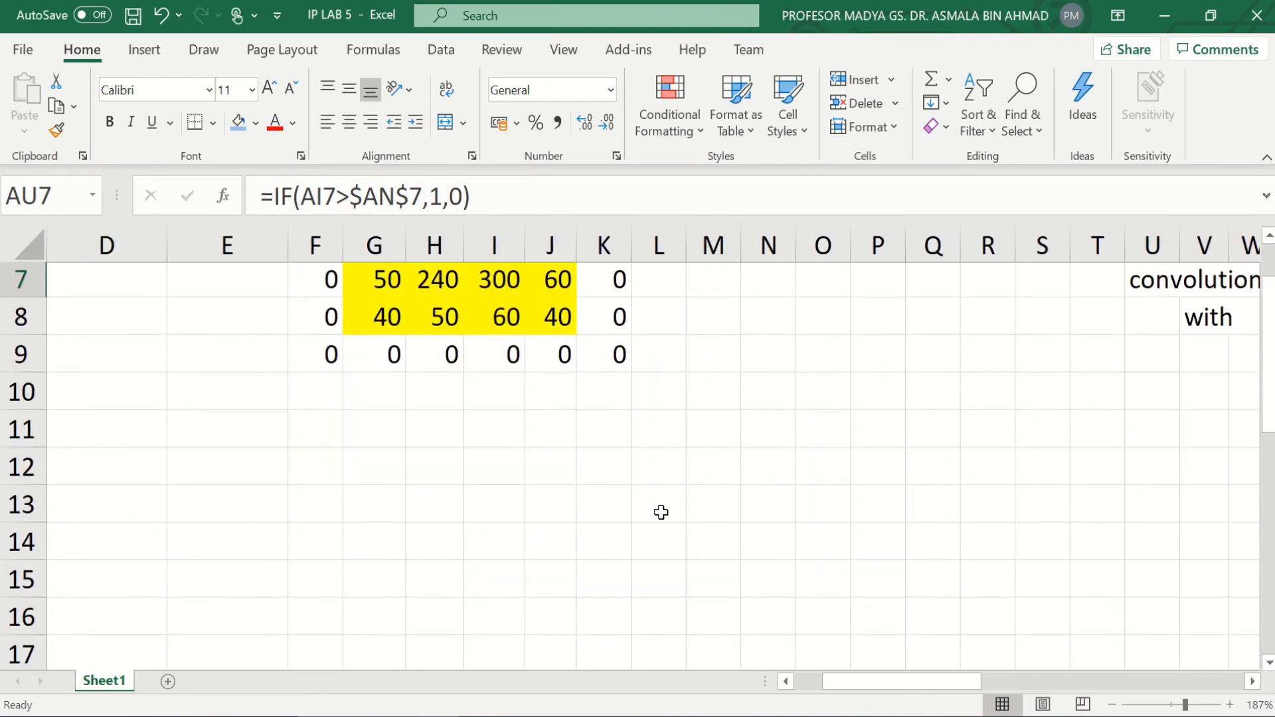
pyautogui.scroll(-2, 661, 512)
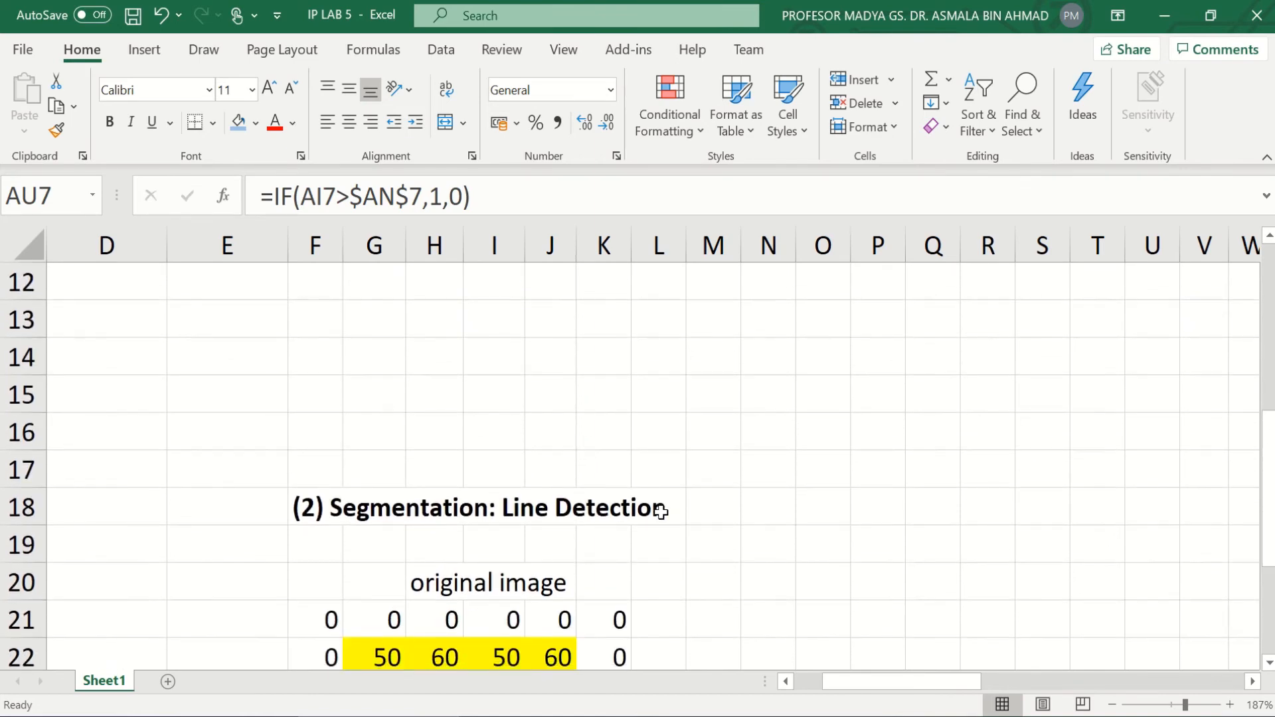
pyautogui.scroll(-3, 661, 512)
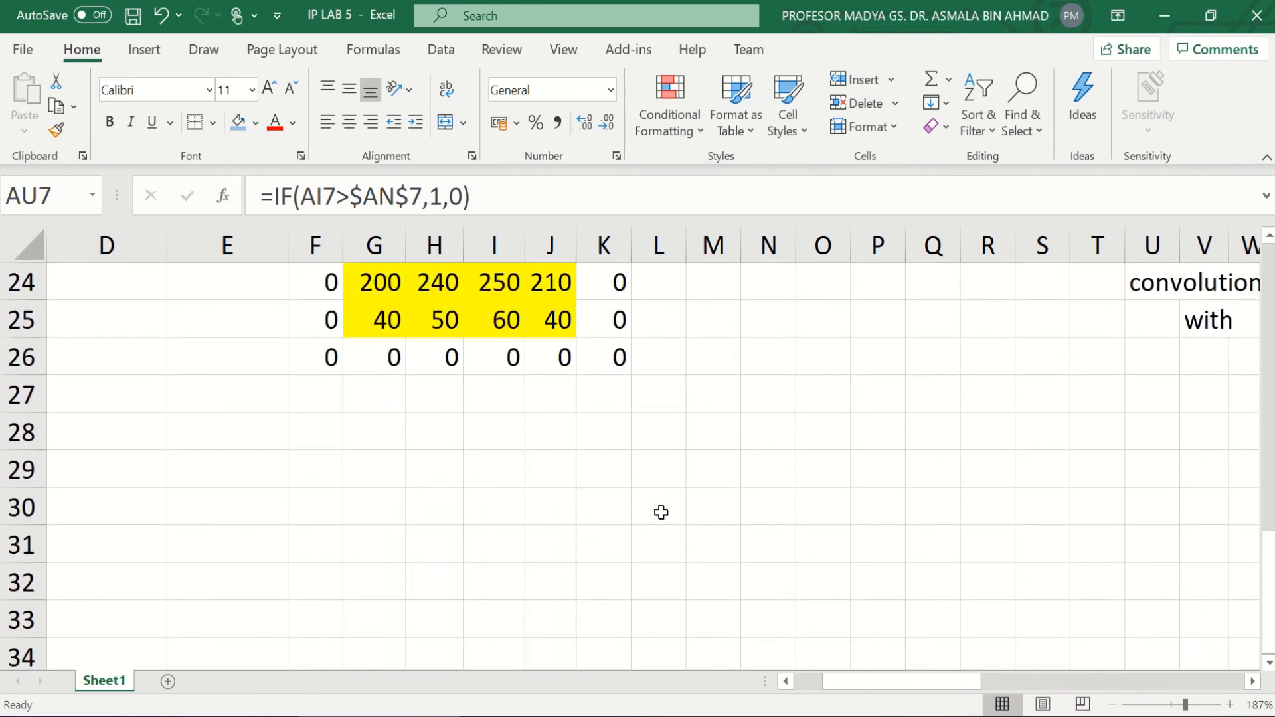
pyautogui.scroll(2, 661, 512)
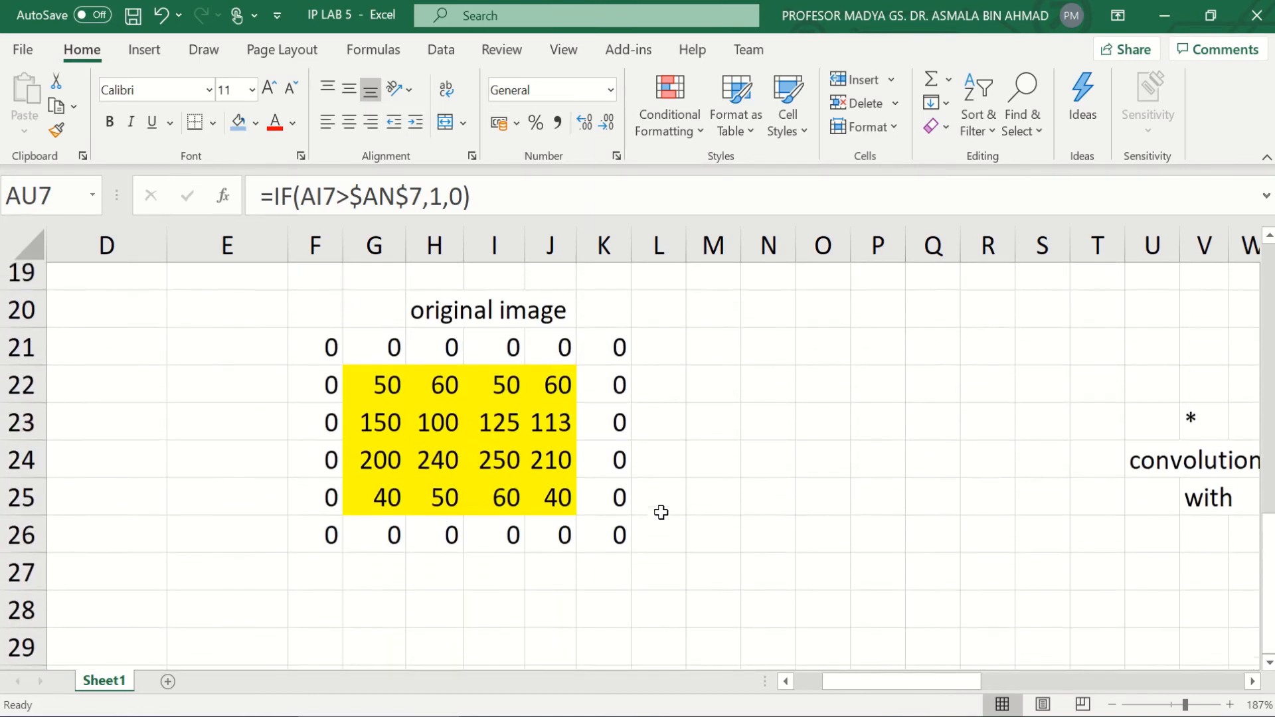
pyautogui.scroll(1, 661, 512)
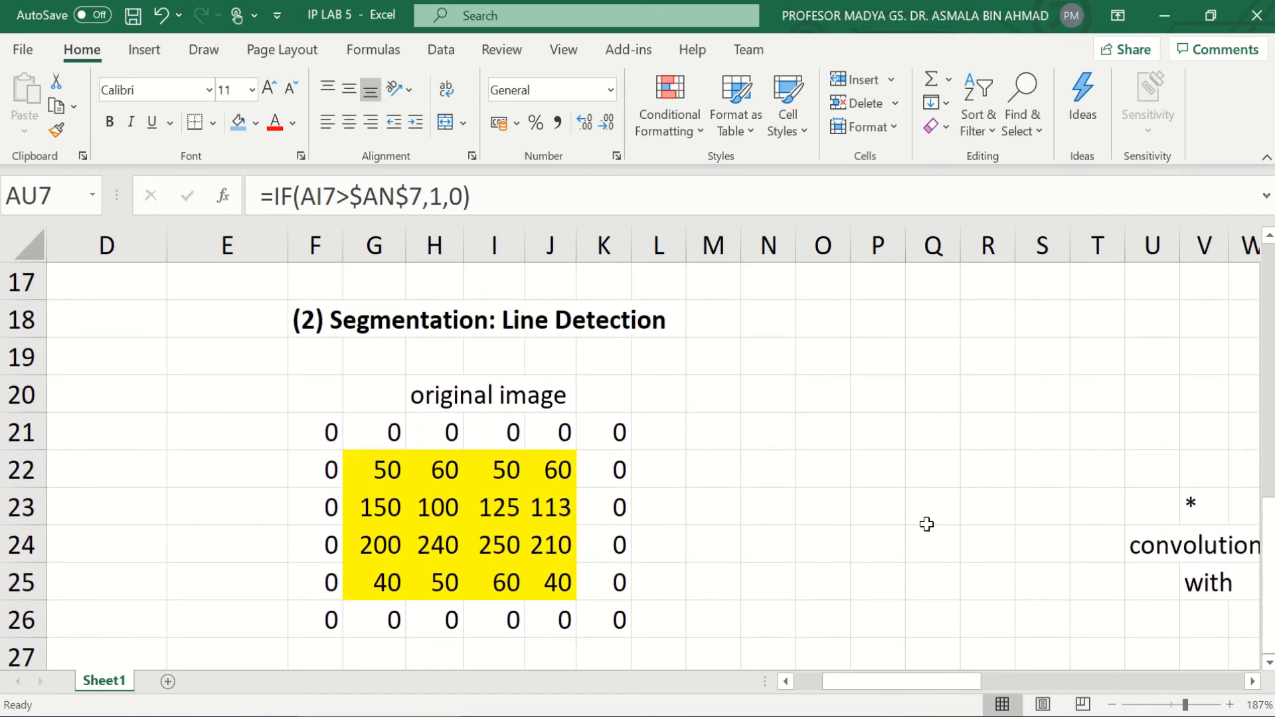
pyautogui.hscroll(3, 927, 524)
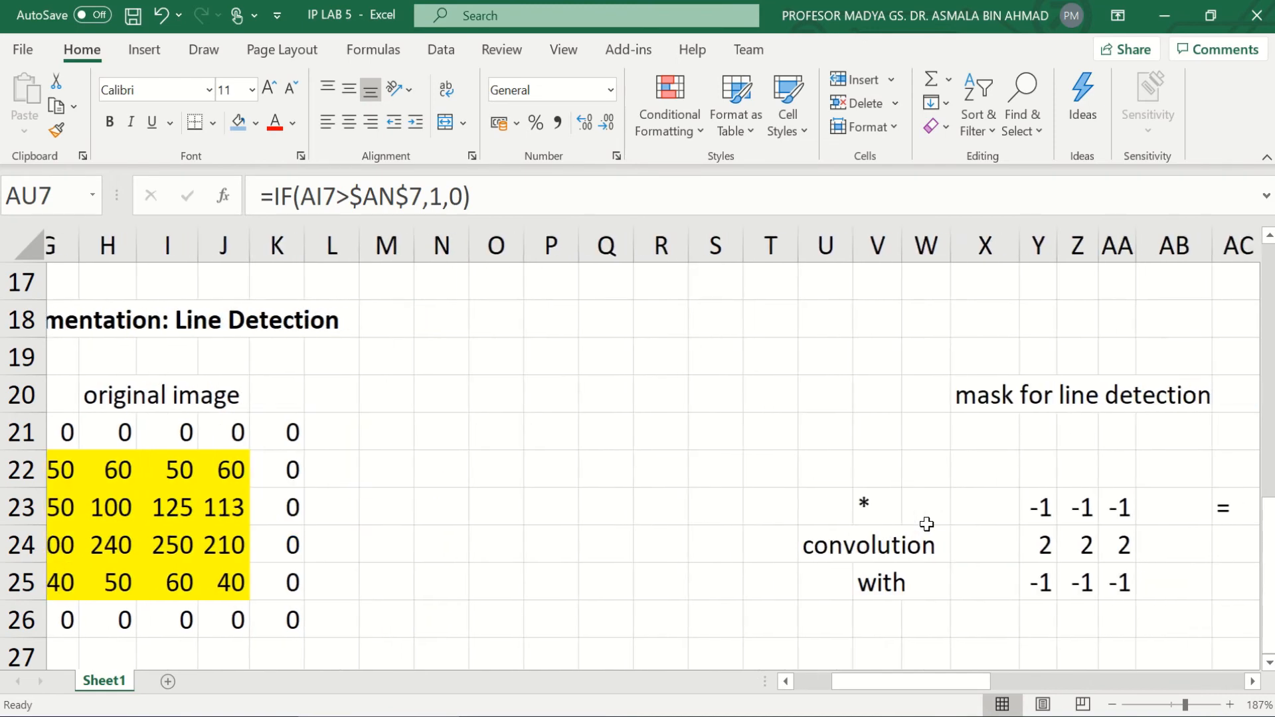
pyautogui.hscroll(-1, 926, 524)
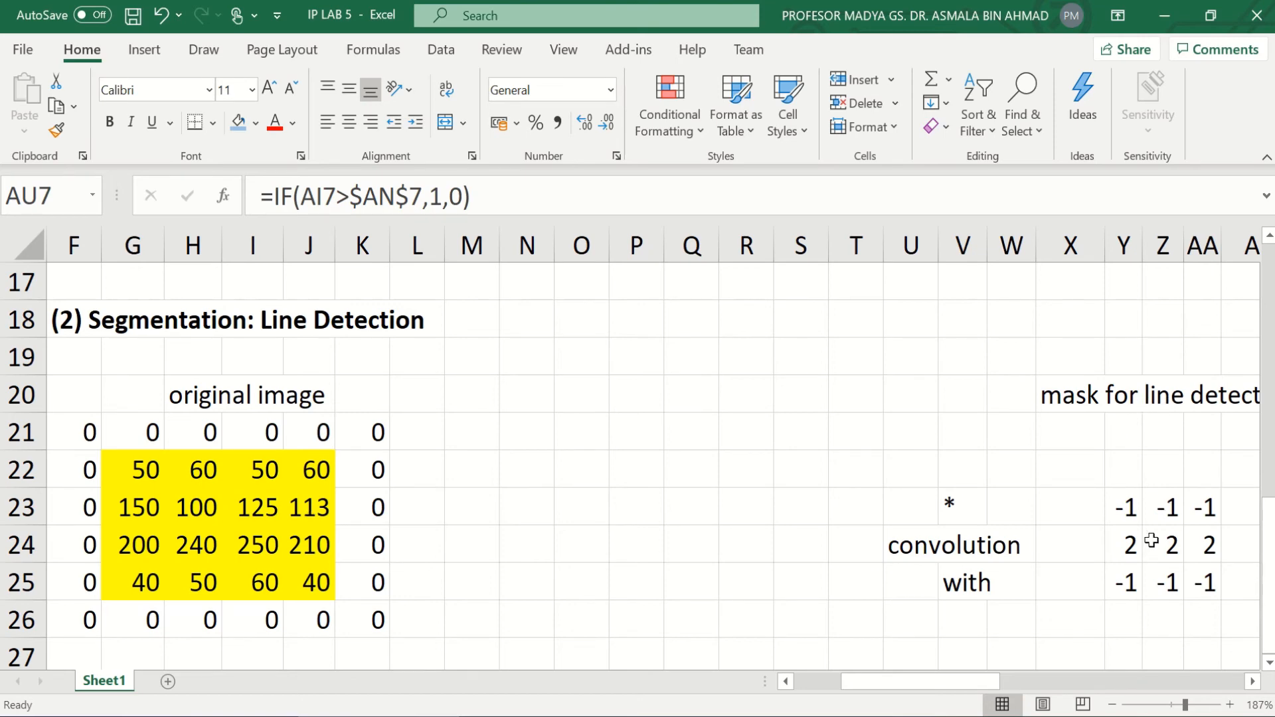
# - Examine the processed matrix produced by the line detection mask, comparing its row 24 values with the threshold in AN24
pyautogui.hscroll(5, 1151, 541)
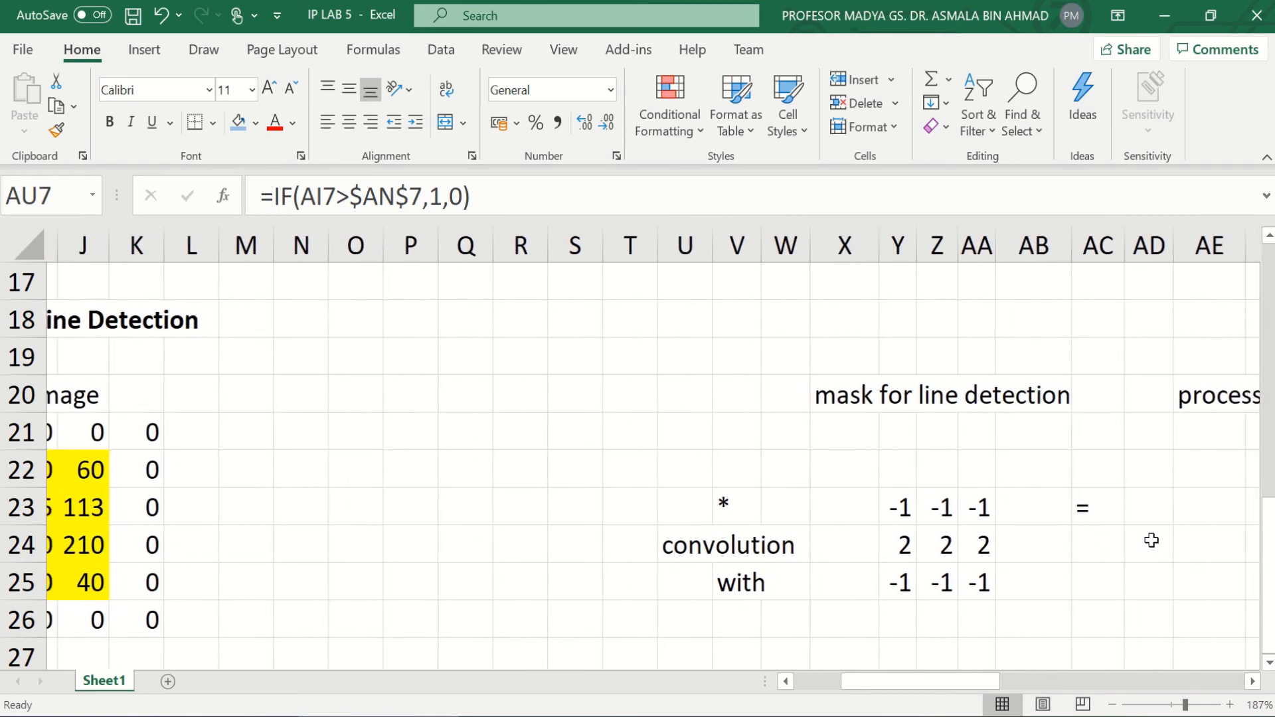
pyautogui.hscroll(2, 1151, 541)
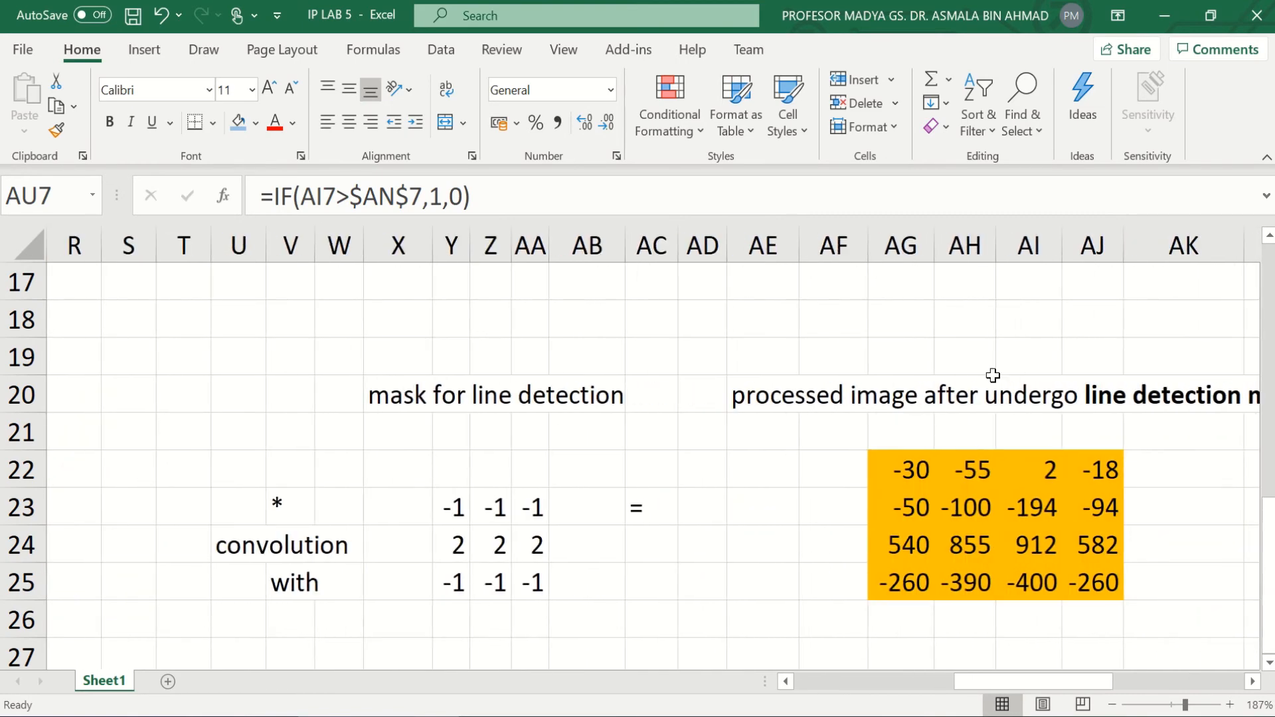
pyautogui.hscroll(2, 1115, 549)
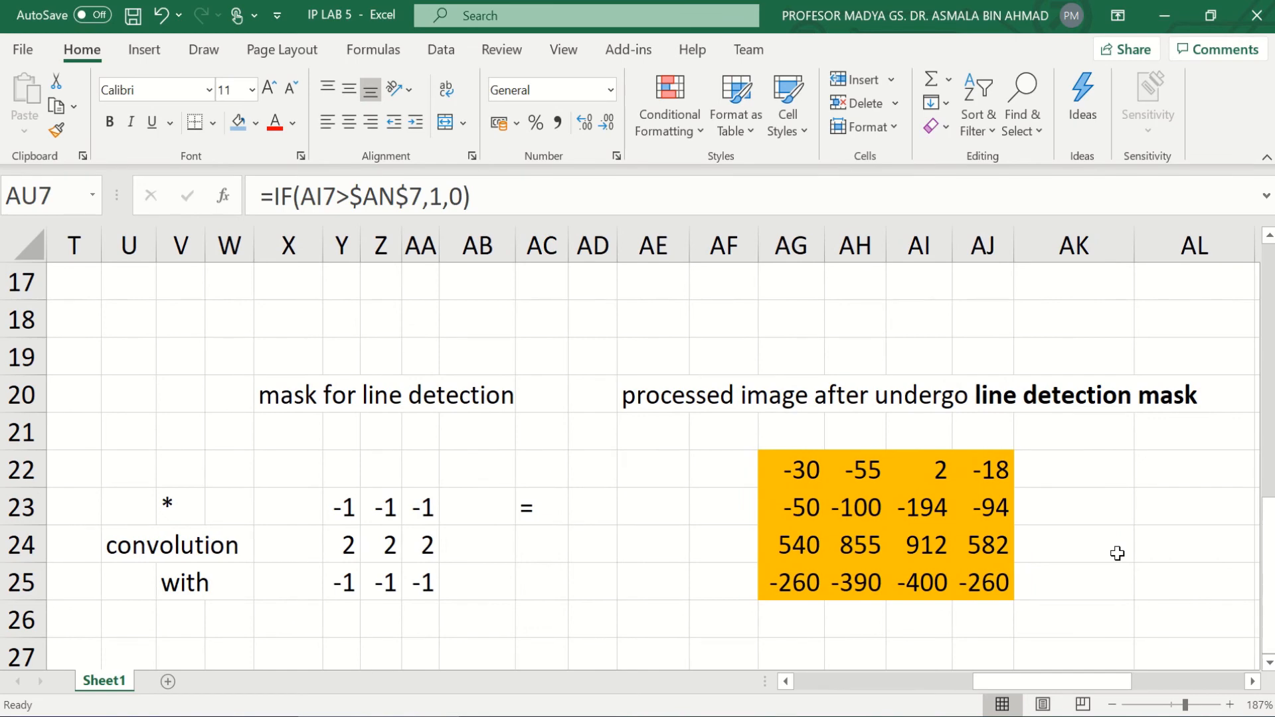
pyautogui.hscroll(3, 951, 505)
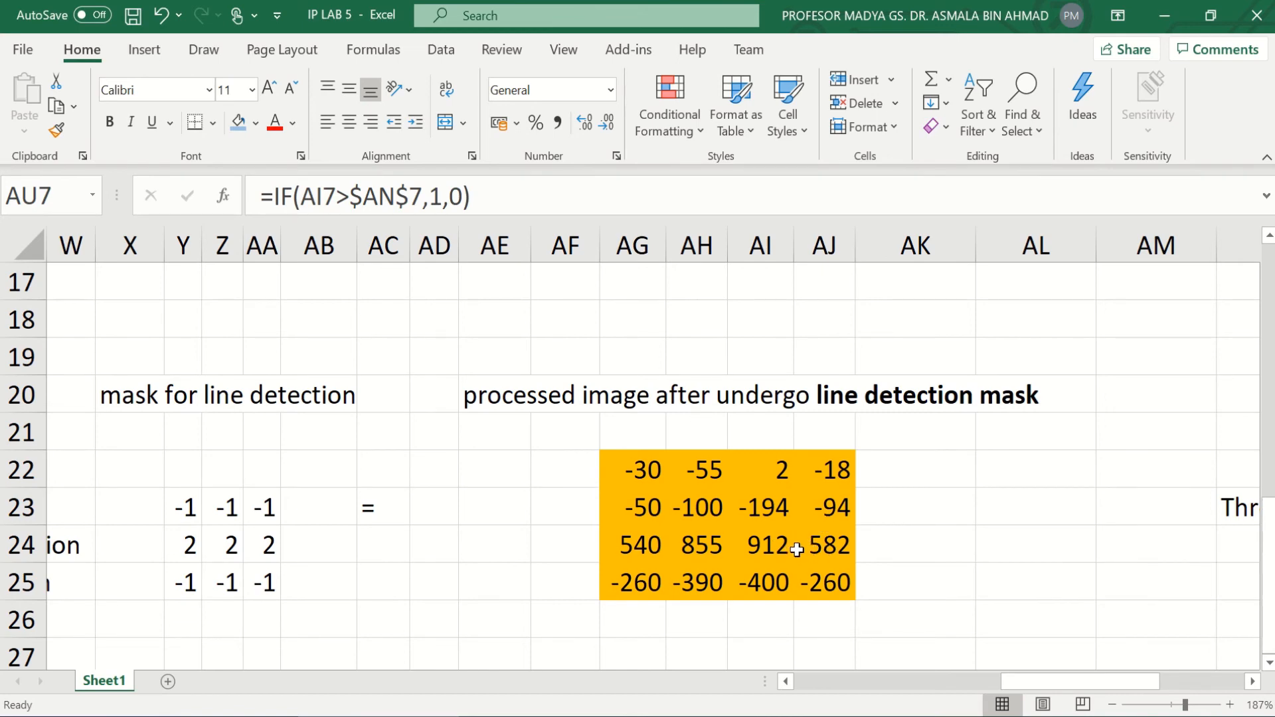
pyautogui.hscroll(2, 797, 549)
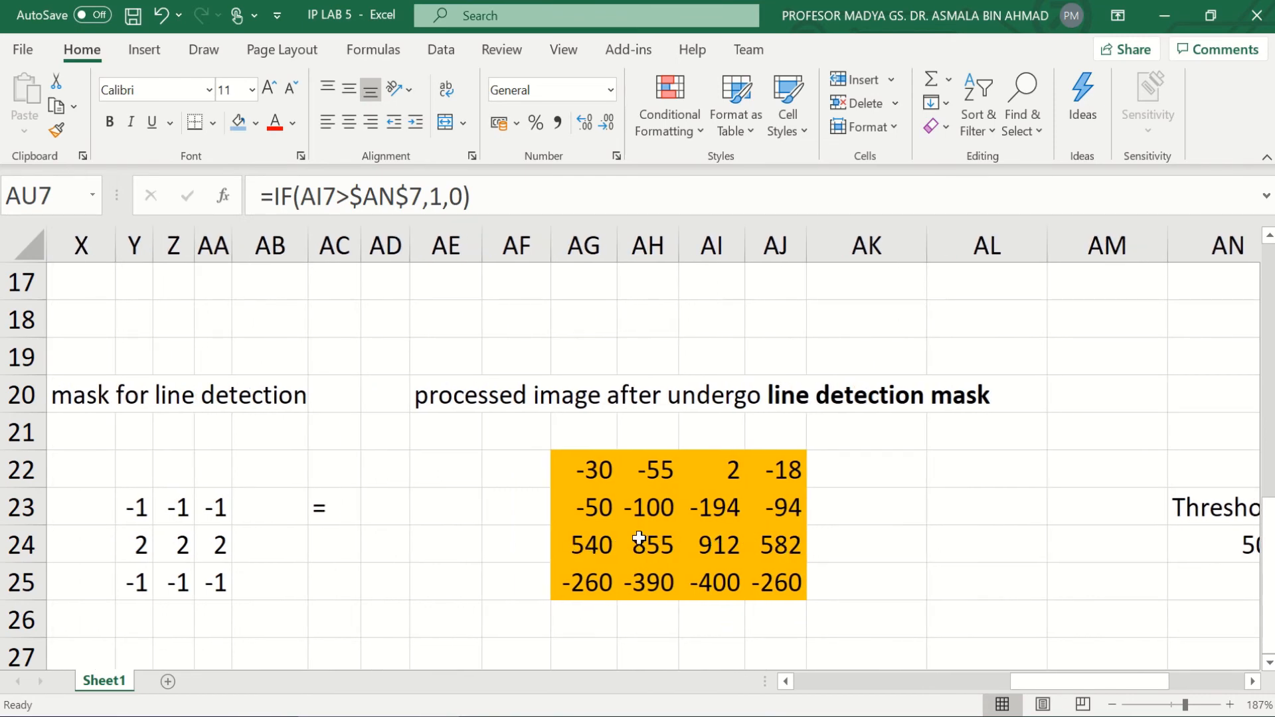
pyautogui.hscroll(1, 923, 581)
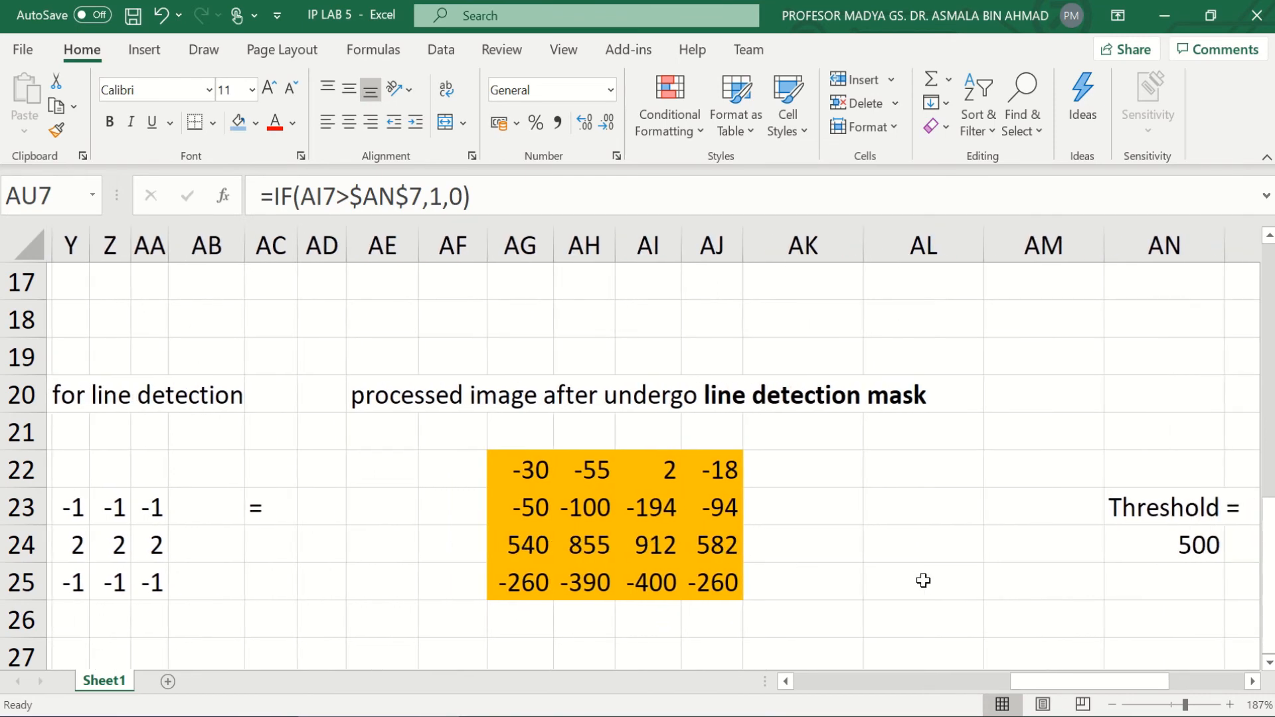
pyautogui.hscroll(3, 1109, 539)
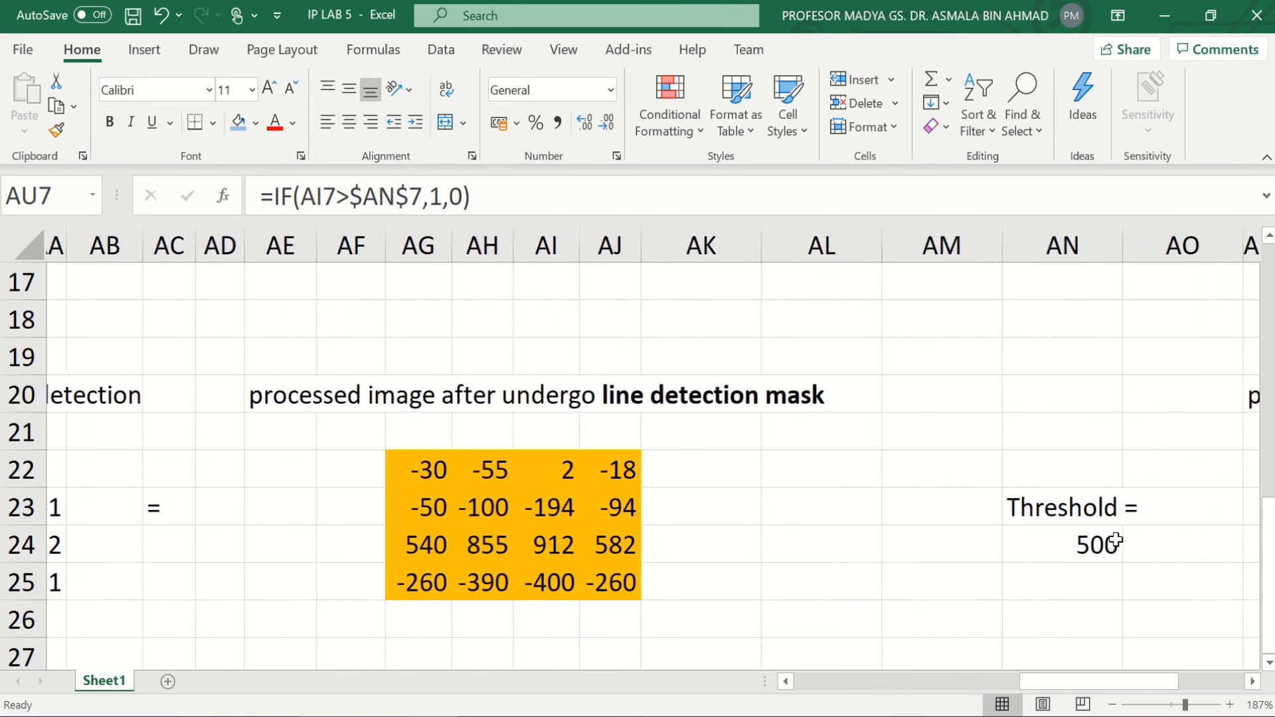
pyautogui.hscroll(6, 1115, 539)
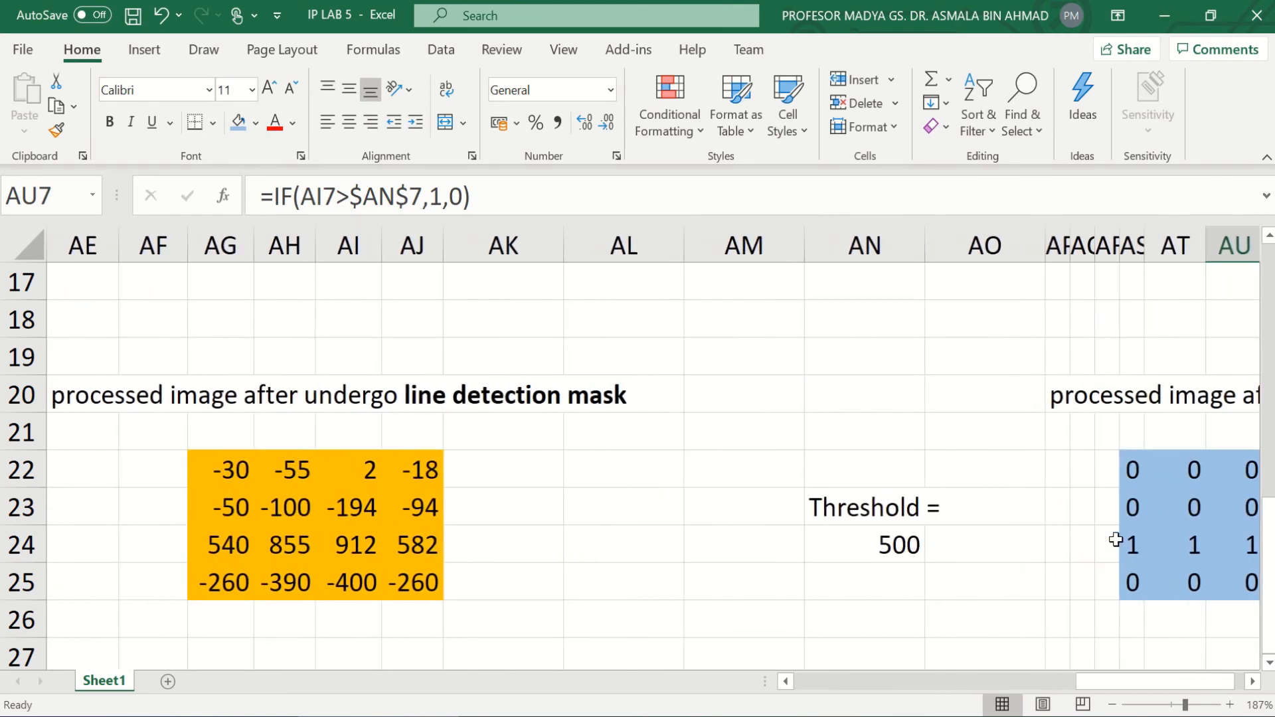
# - Inspect the IF formula in AS22 against AG22 and $AN$24, and view the thresholded line detection matrix
pyautogui.click(925, 467)
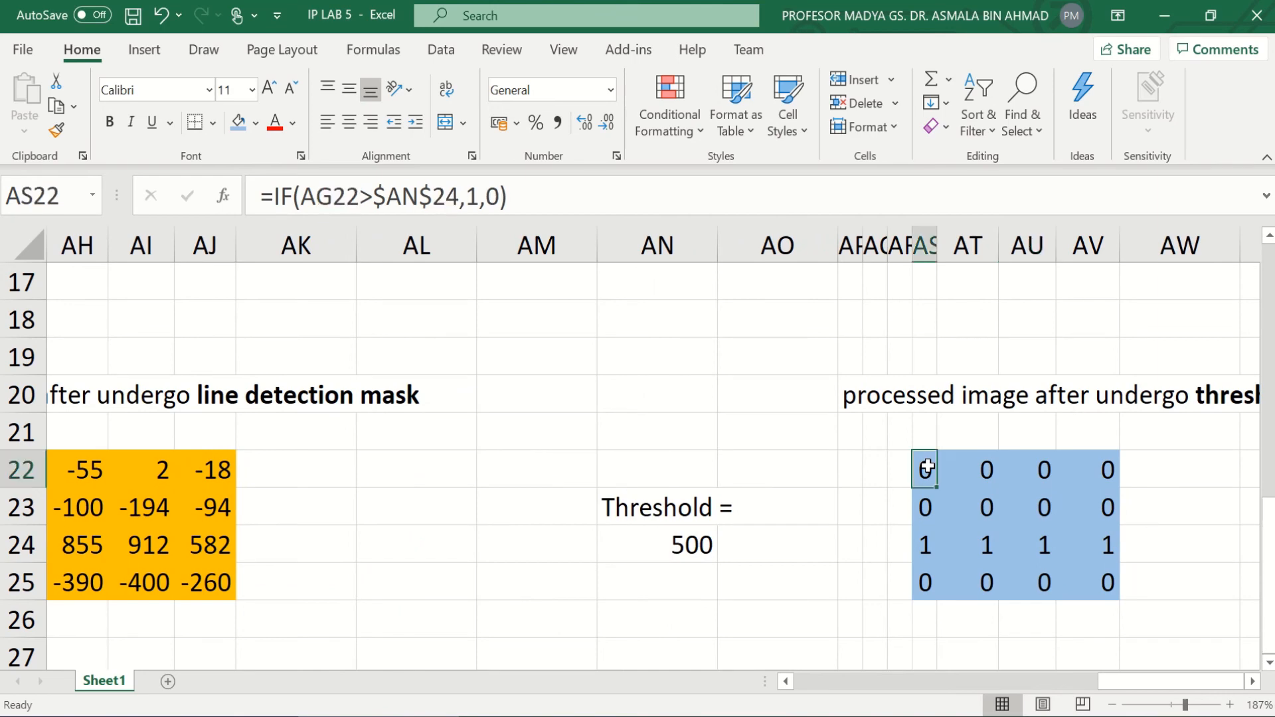
pyautogui.hscroll(-2, 511, 502)
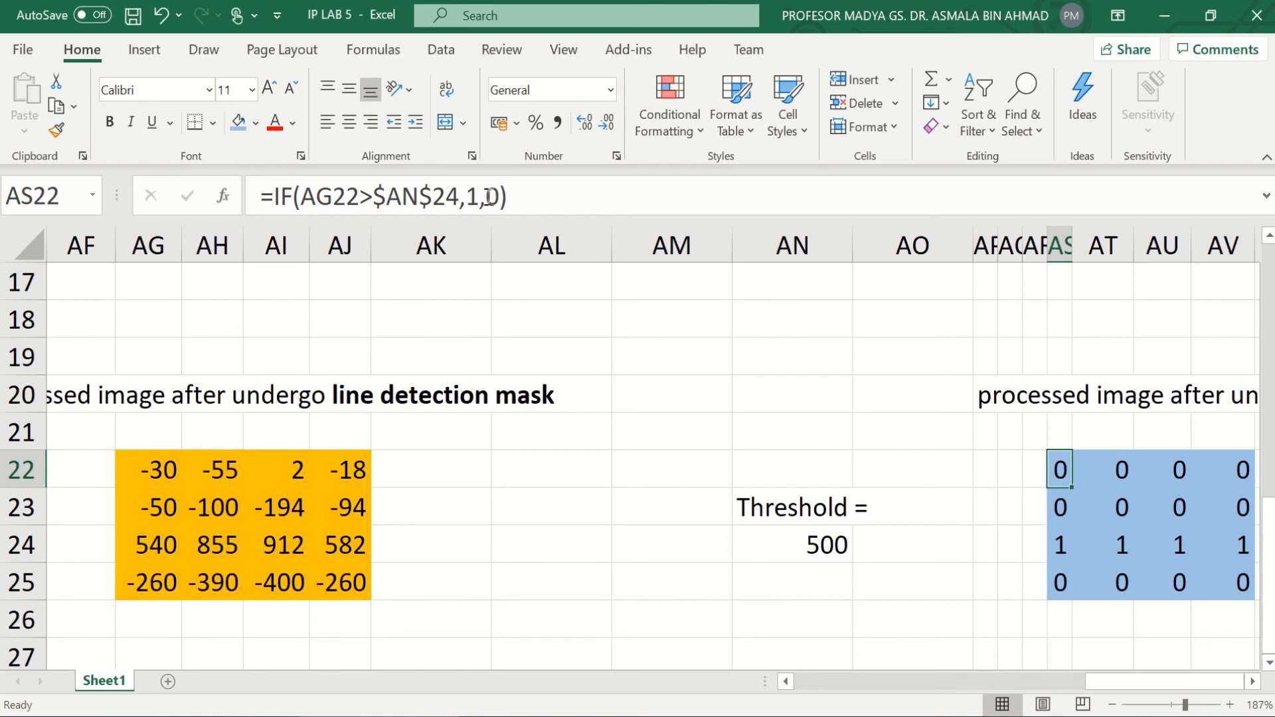
pyautogui.hscroll(2, 866, 466)
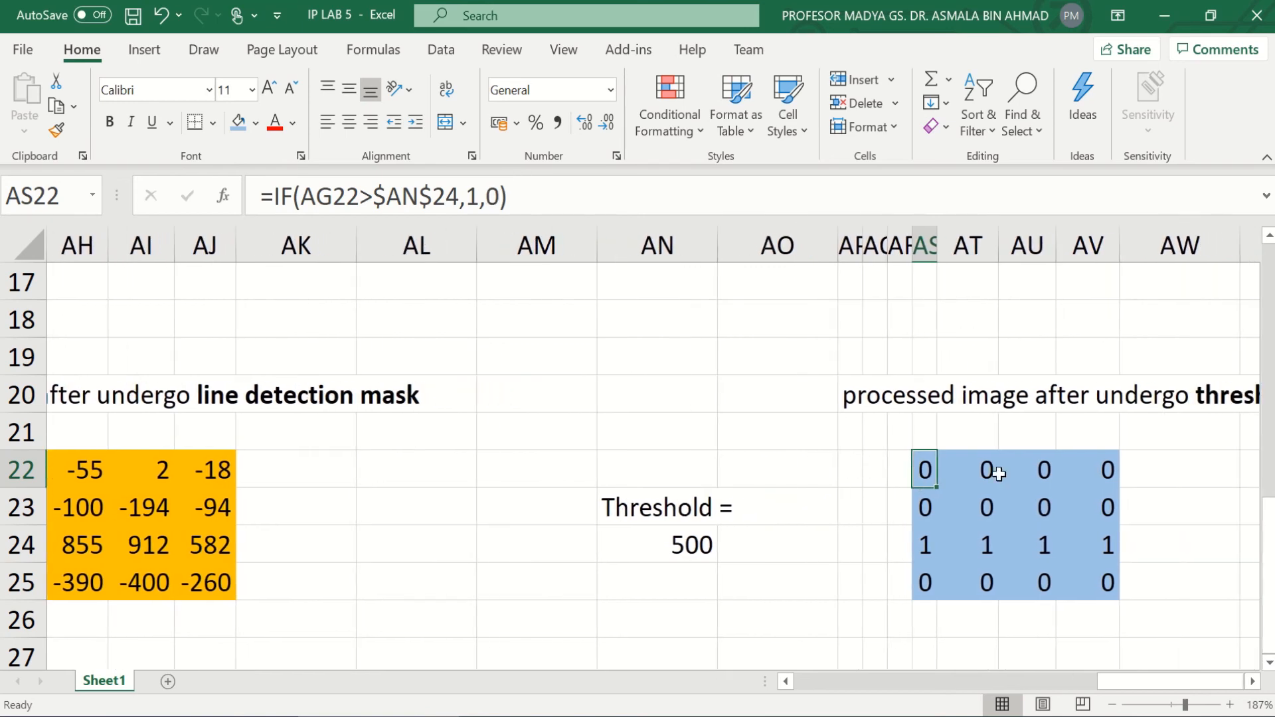
pyautogui.hscroll(3, 1004, 489)
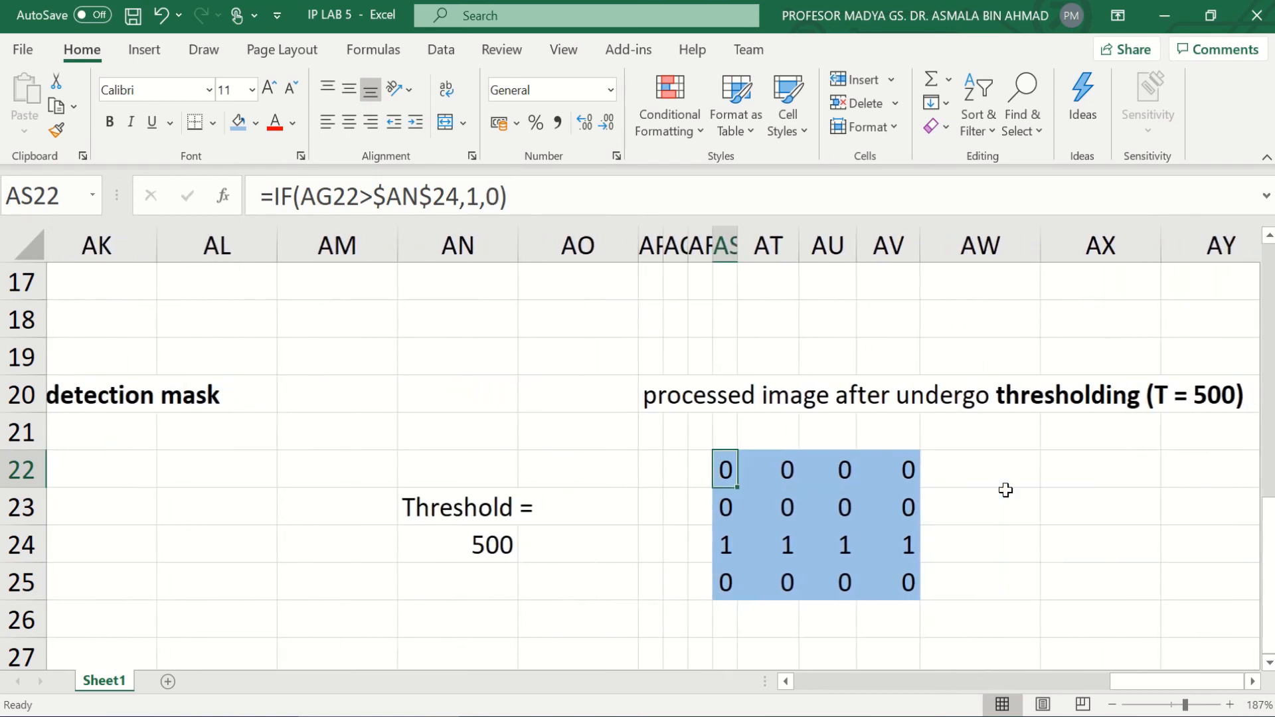
pyautogui.hscroll(-1, 1006, 490)
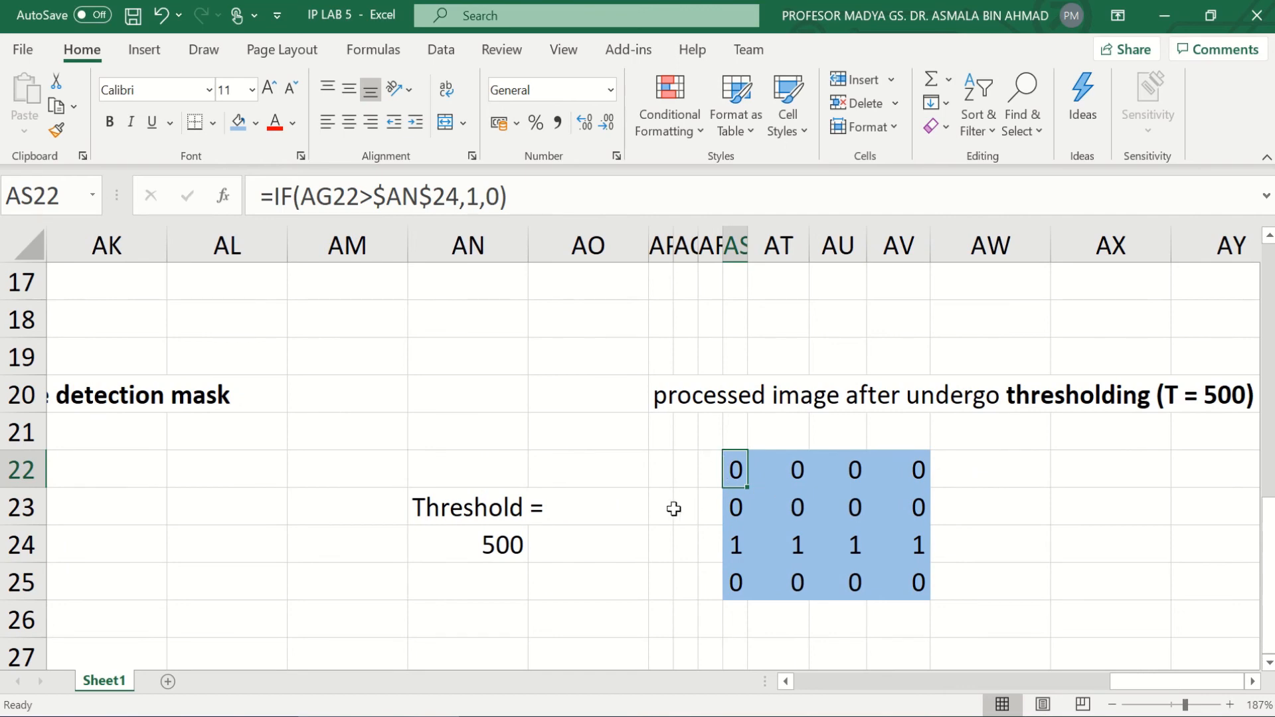
# - Review the line detection workflow from the original image through the mask and threshold to the thresholded image
pyautogui.hscroll(-15, 413, 498)
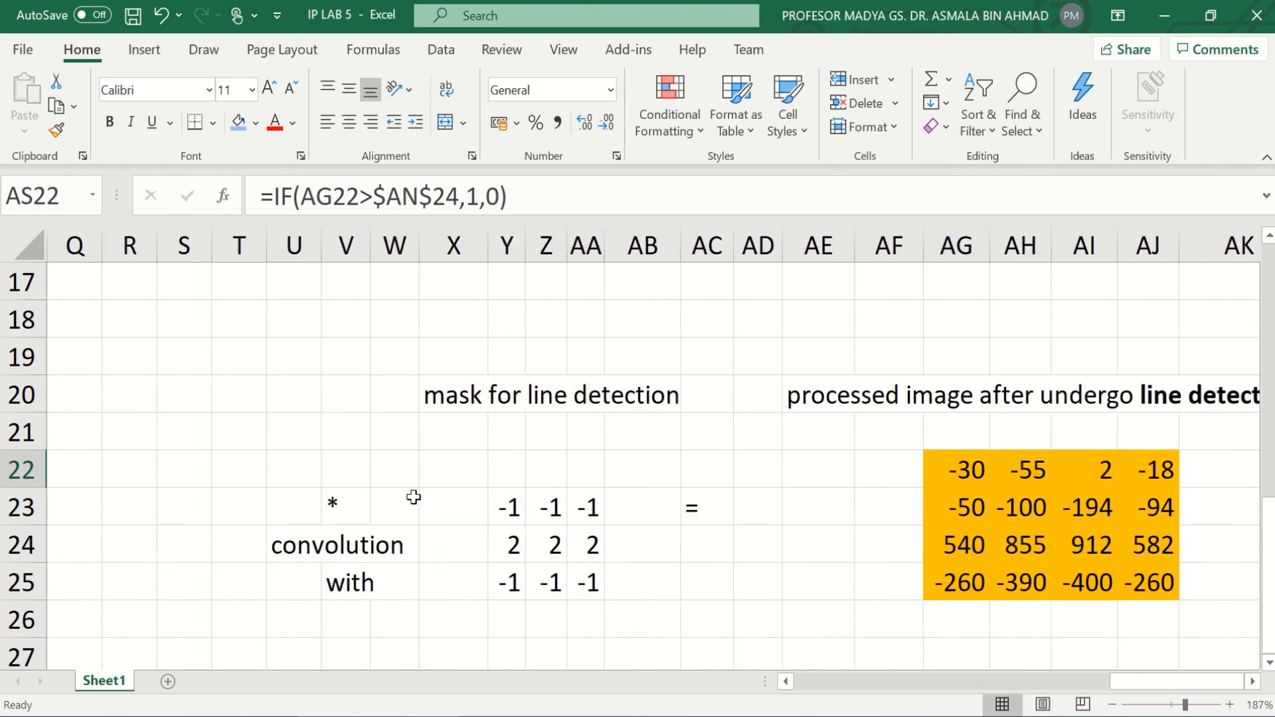
pyautogui.hscroll(2, 413, 497)
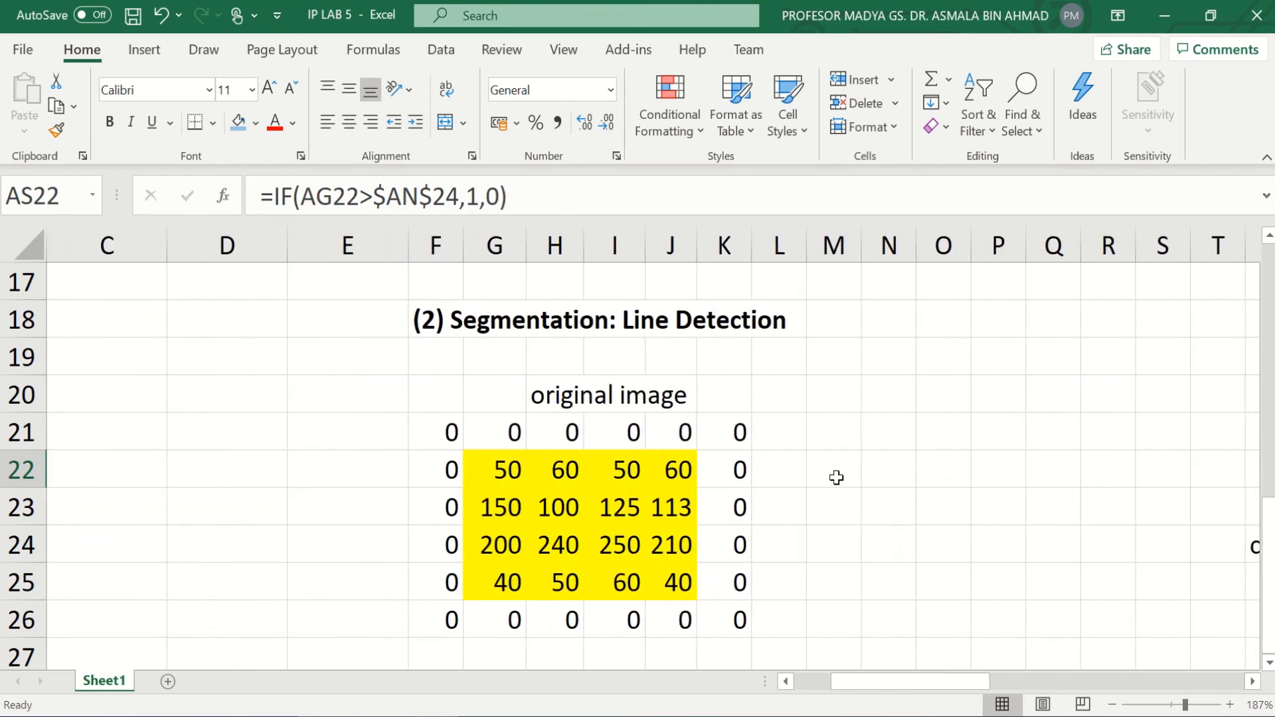
pyautogui.hscroll(2, 861, 508)
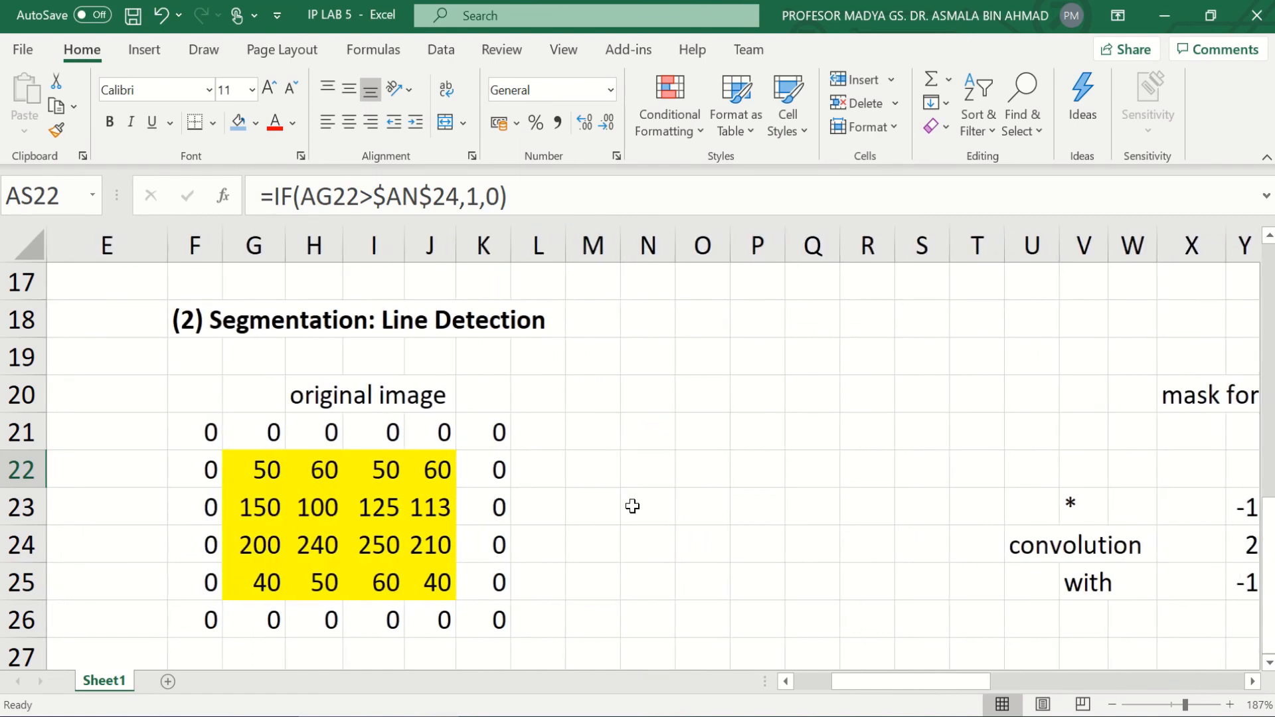
pyautogui.hscroll(3, 632, 506)
pyautogui.hscroll(3, 789, 489)
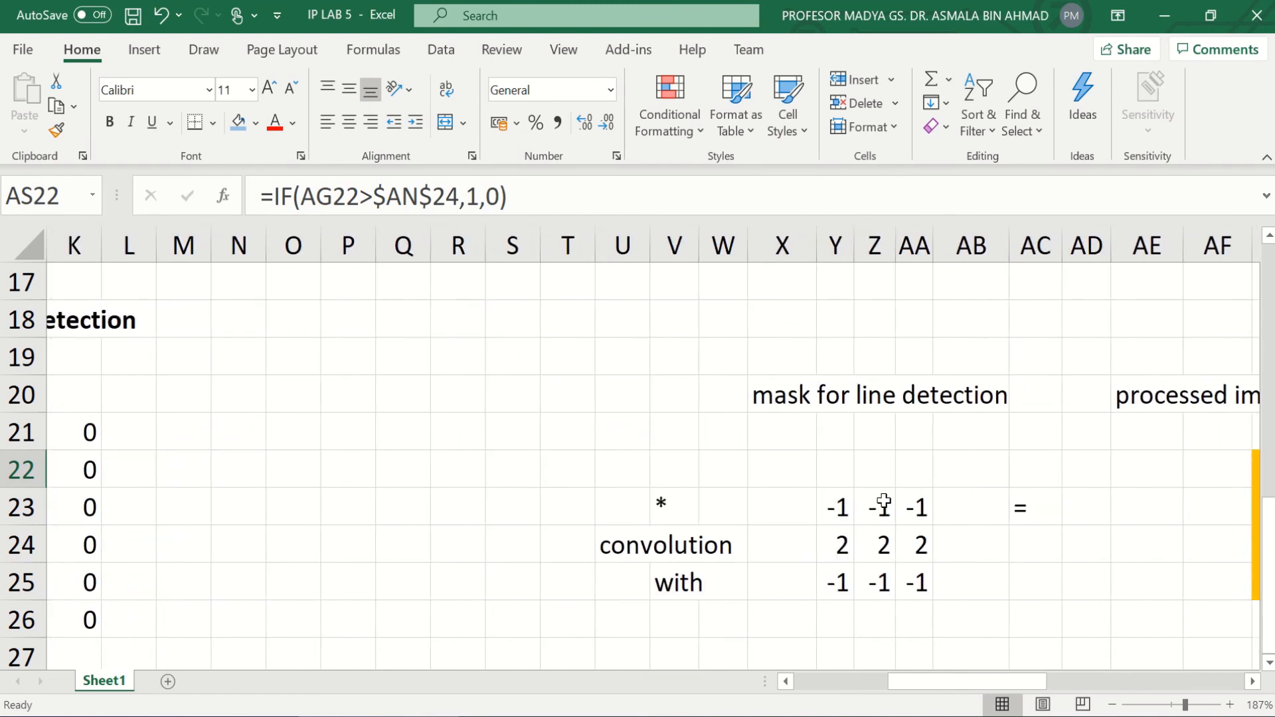
pyautogui.hscroll(3, 885, 501)
pyautogui.hscroll(6, 884, 501)
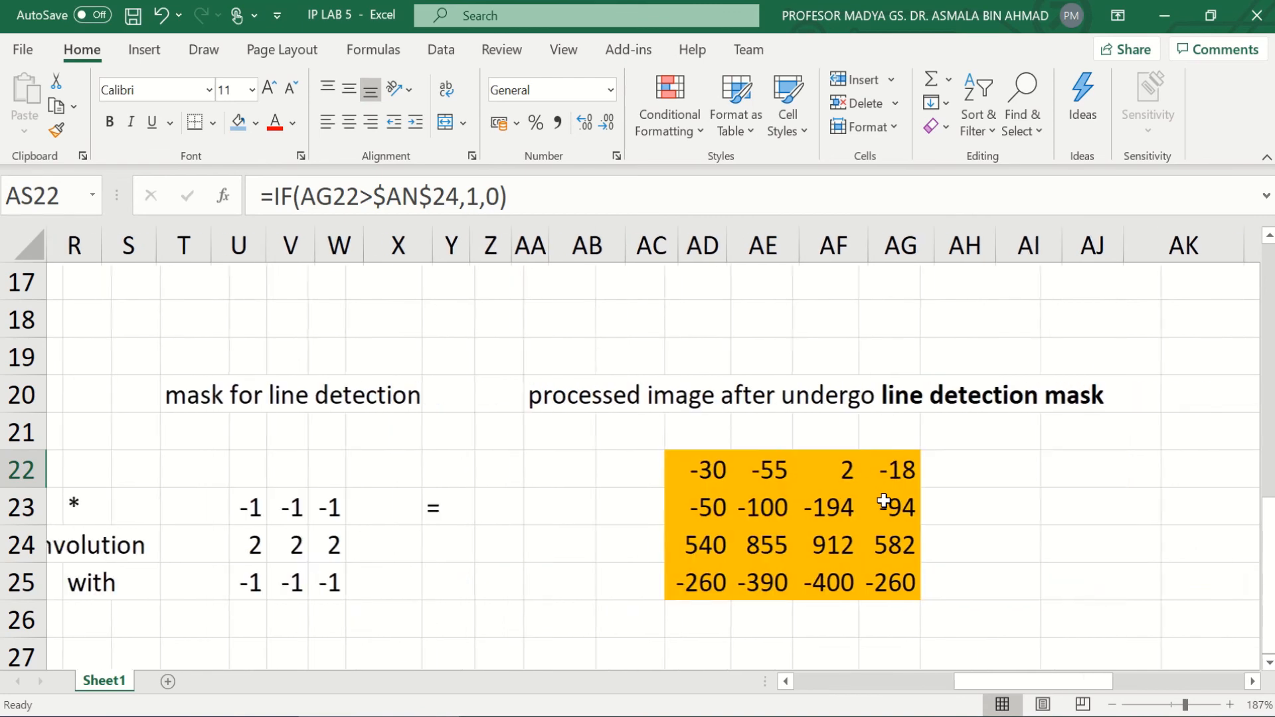
pyautogui.hscroll(6, 803, 512)
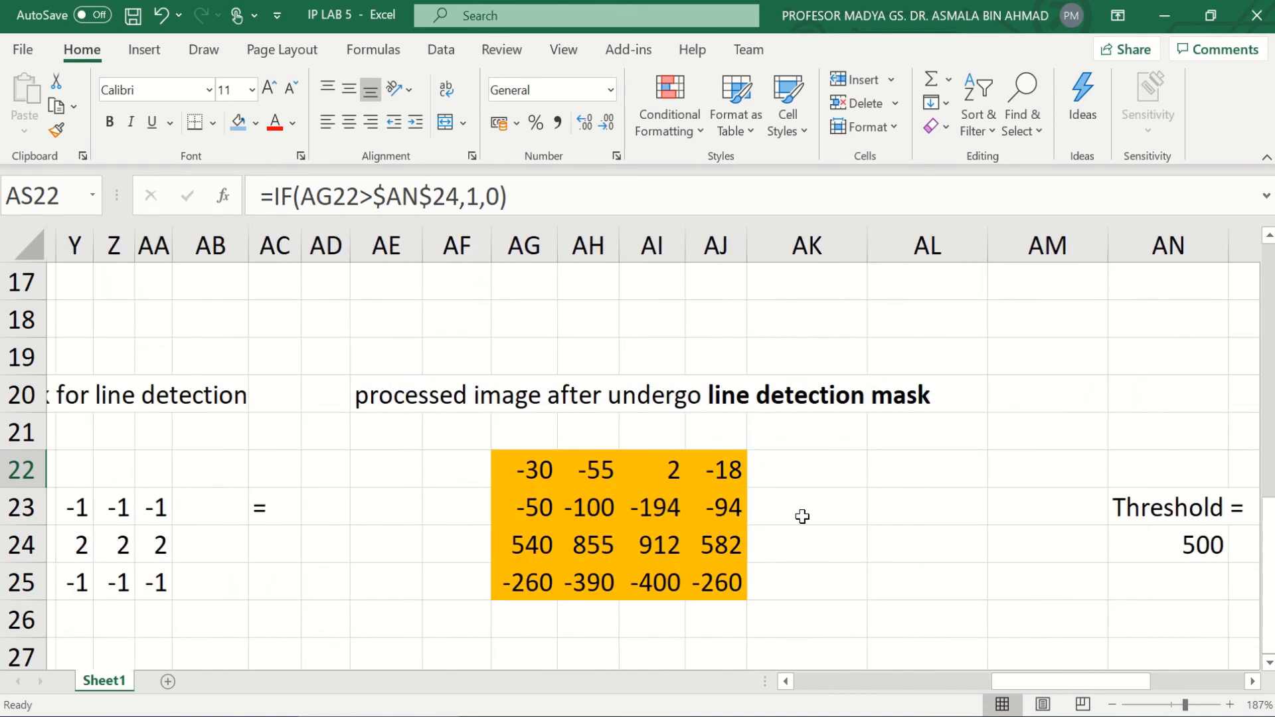
pyautogui.hscroll(2, 1113, 472)
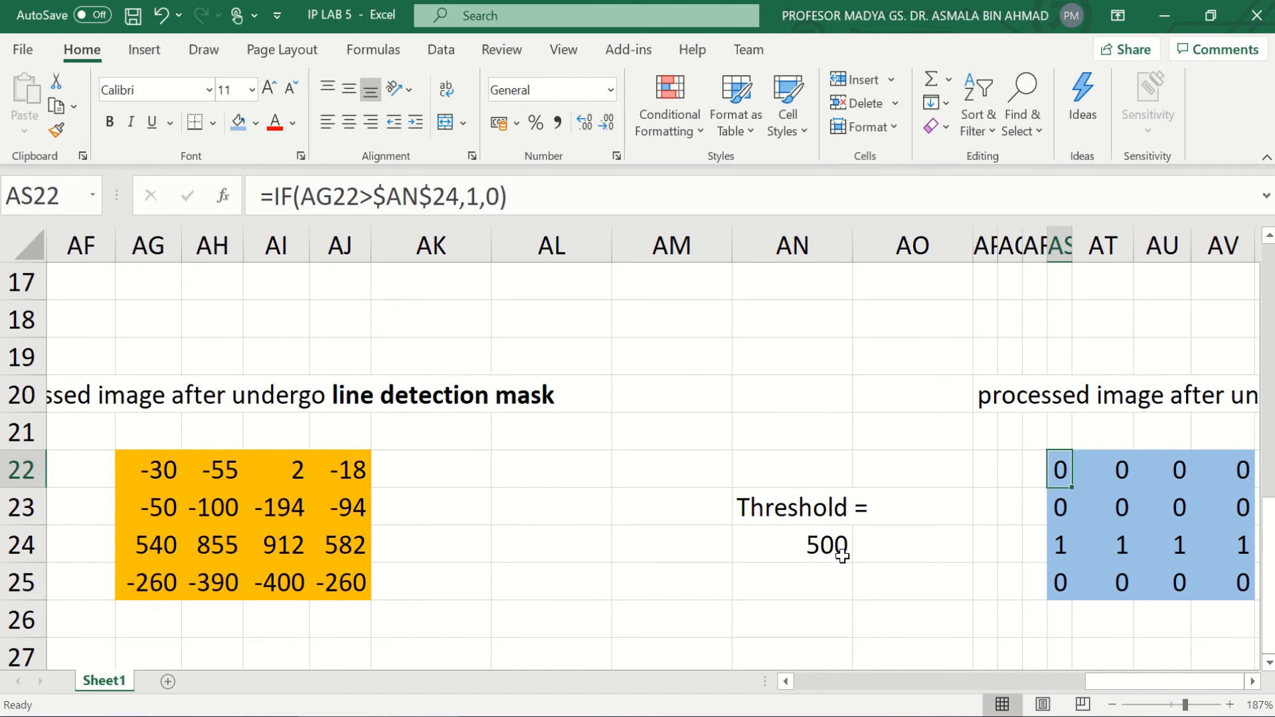
pyautogui.hscroll(3, 842, 556)
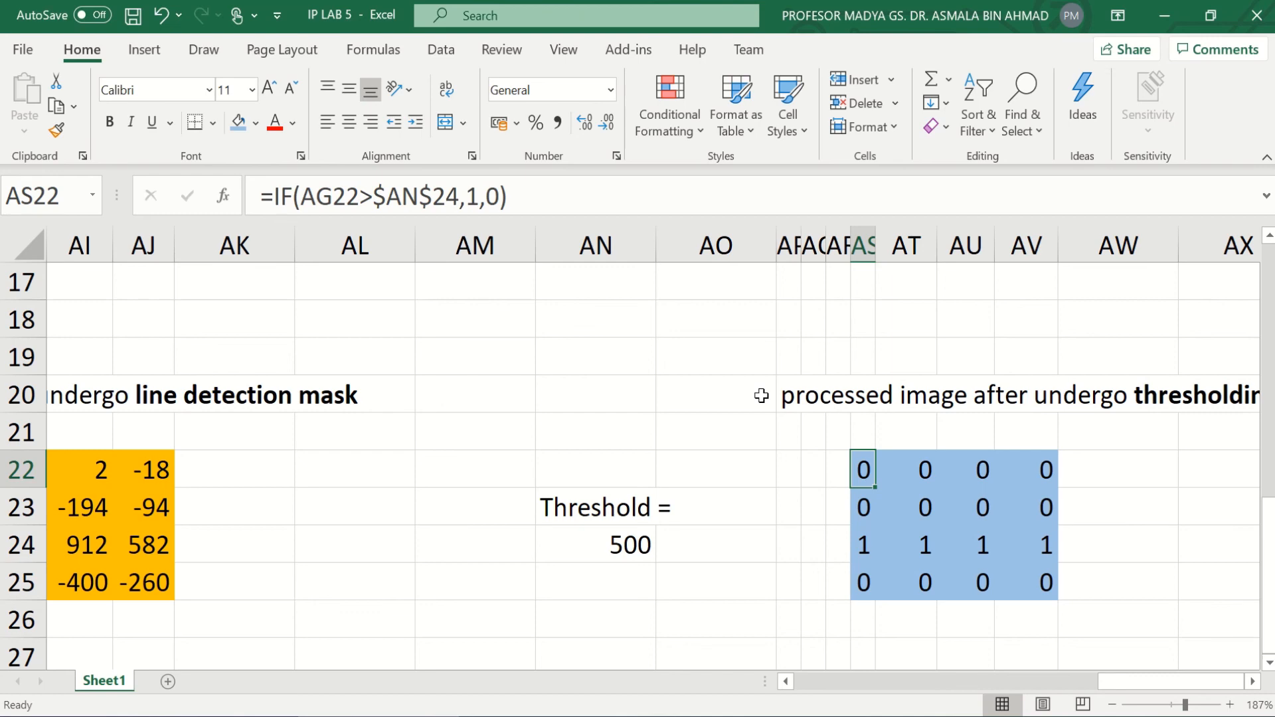
pyautogui.moveTo(747, 20)
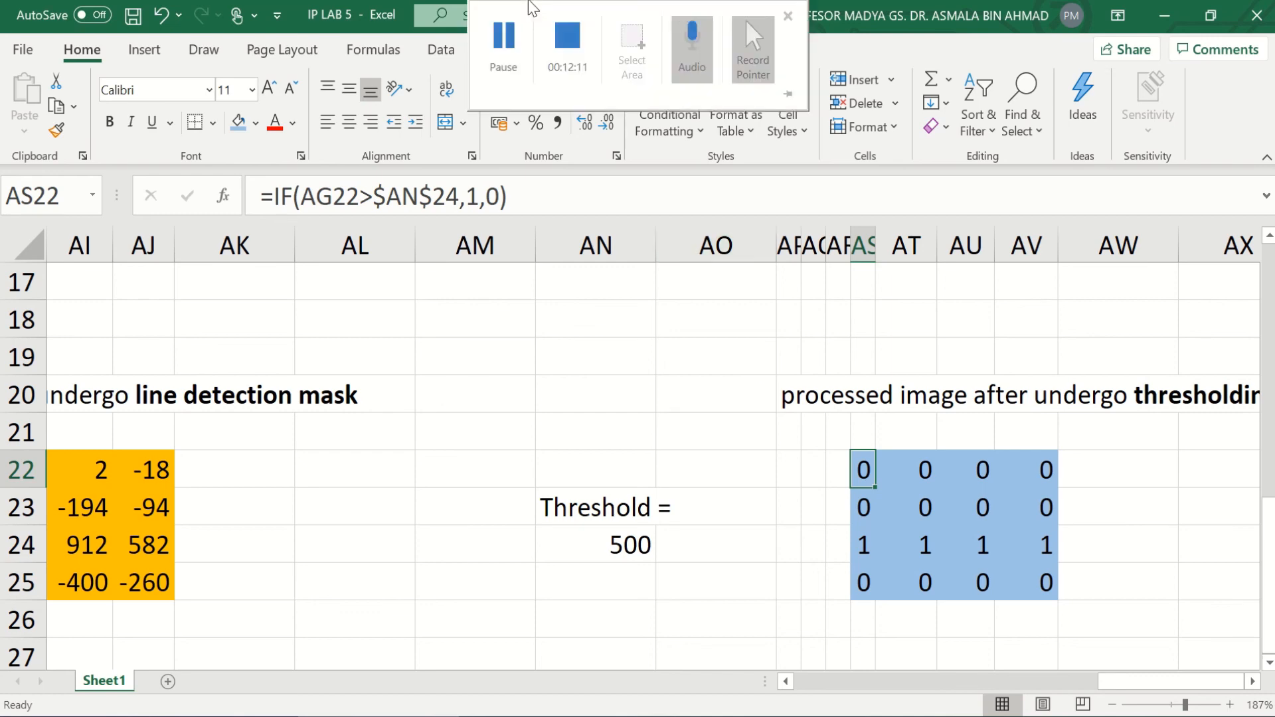
pyautogui.click(565, 41)
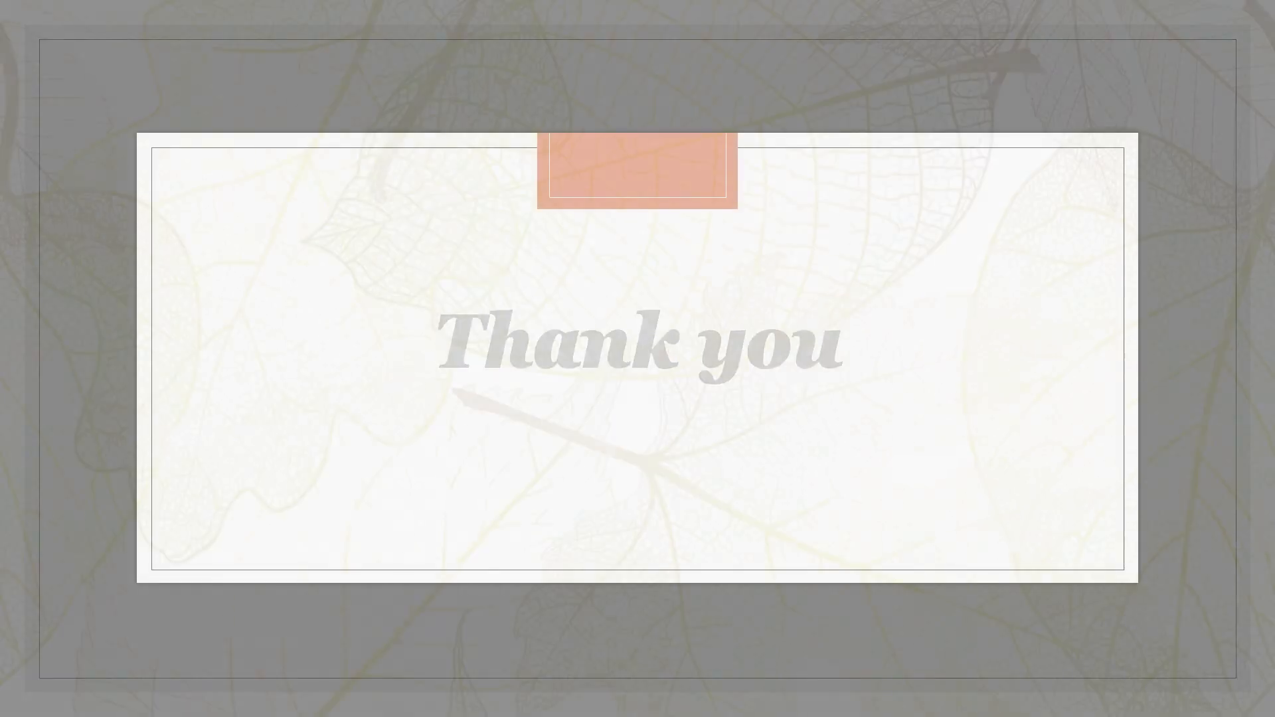